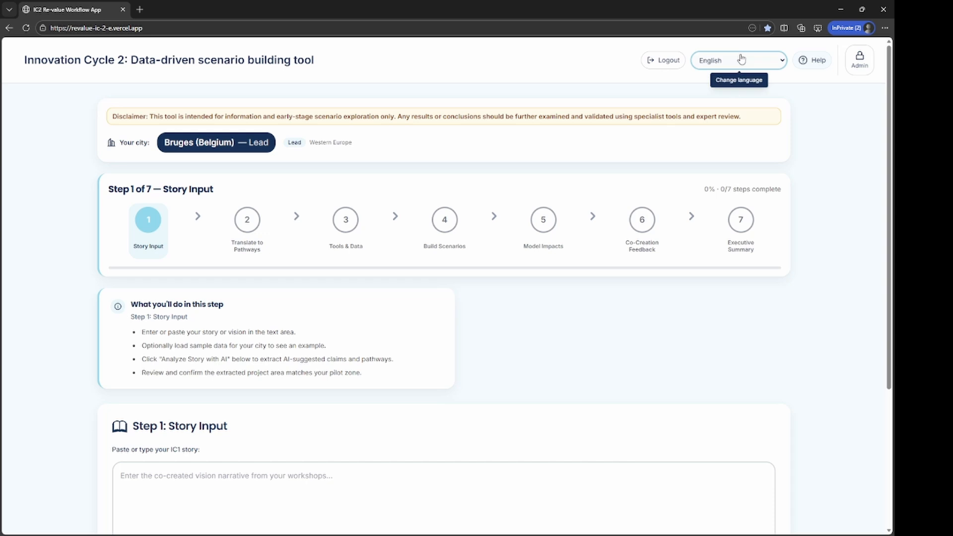
Read the help text for the Story Input step and close it
click(812, 61)
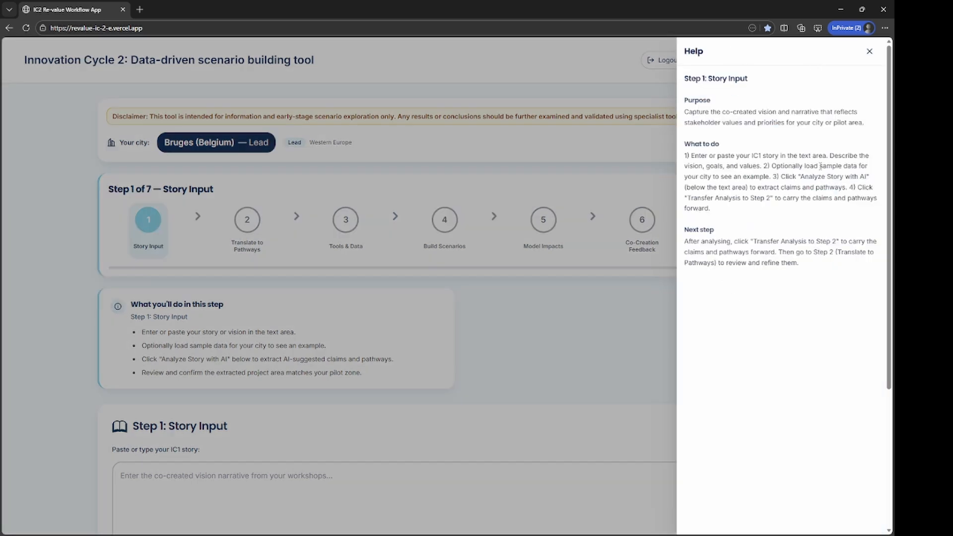
click(869, 51)
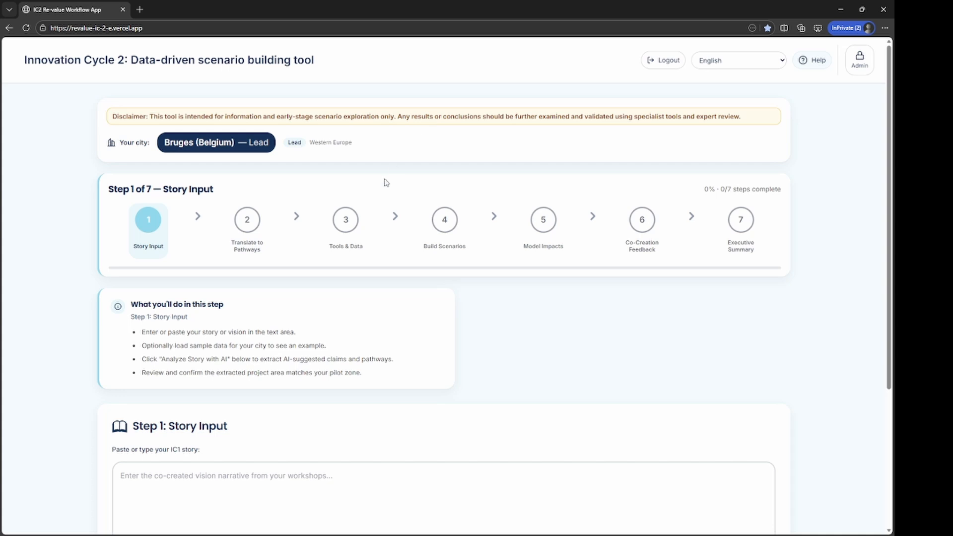
Load the Bruges story from the detailed roadmap as the IC1 story and look through its text
scroll(380, 239, down, 2)
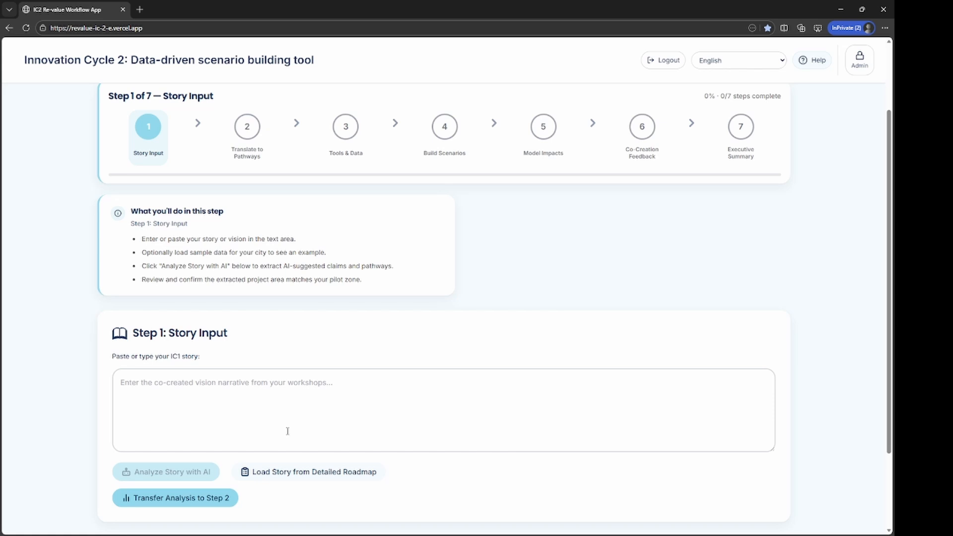
click(274, 475)
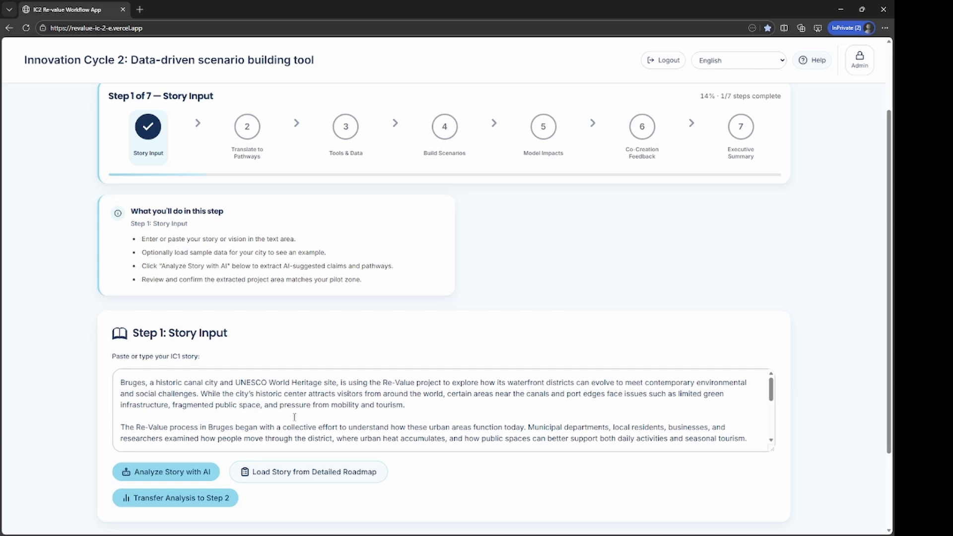
scroll(294, 416, down, 5)
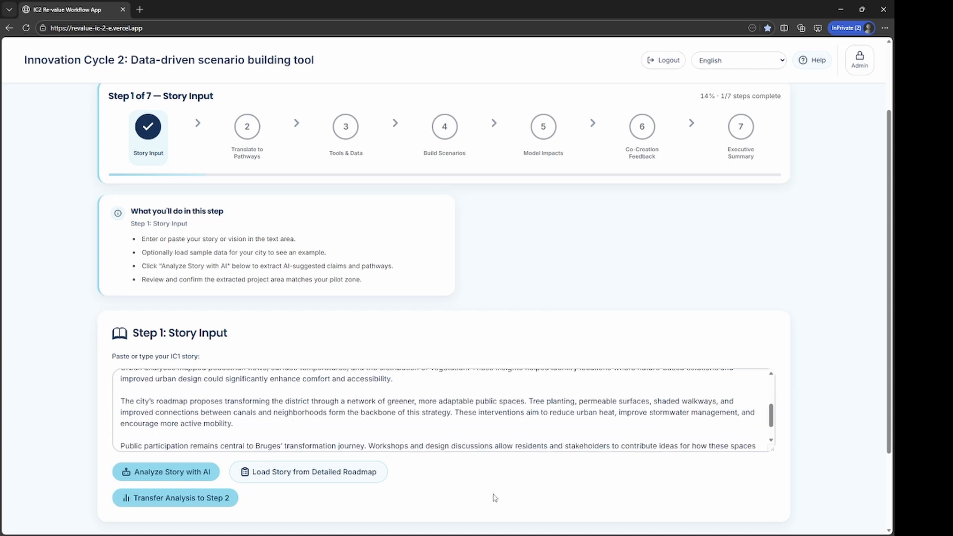
scroll(491, 496, down, 3)
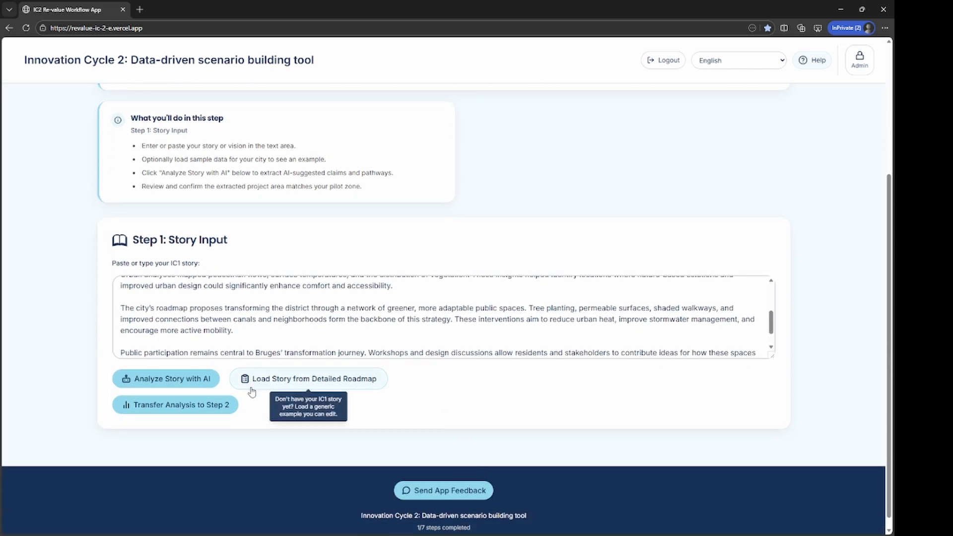
Analyze the loaded story with AI and review the extracted pathways and the project area on the map
click(165, 380)
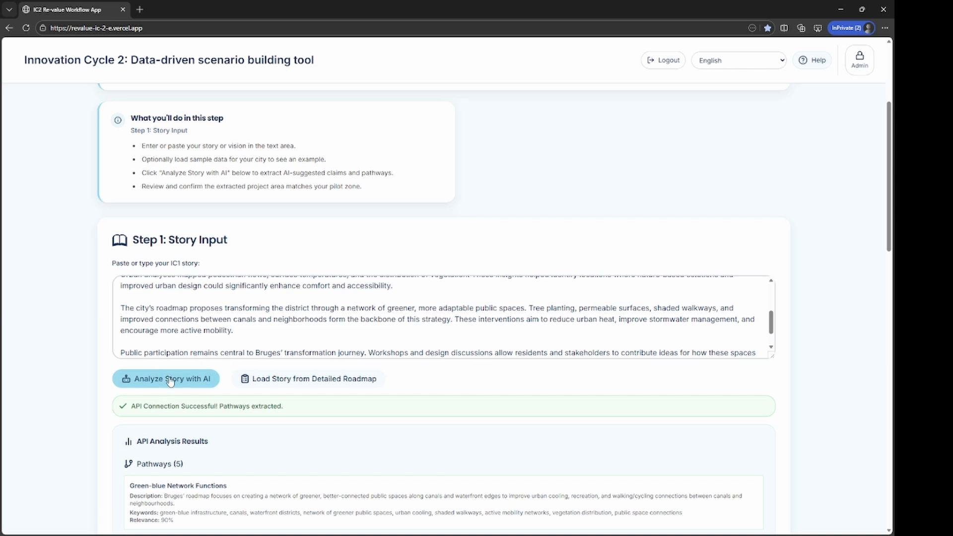
scroll(169, 381, down, 2)
scroll(170, 381, down, 3)
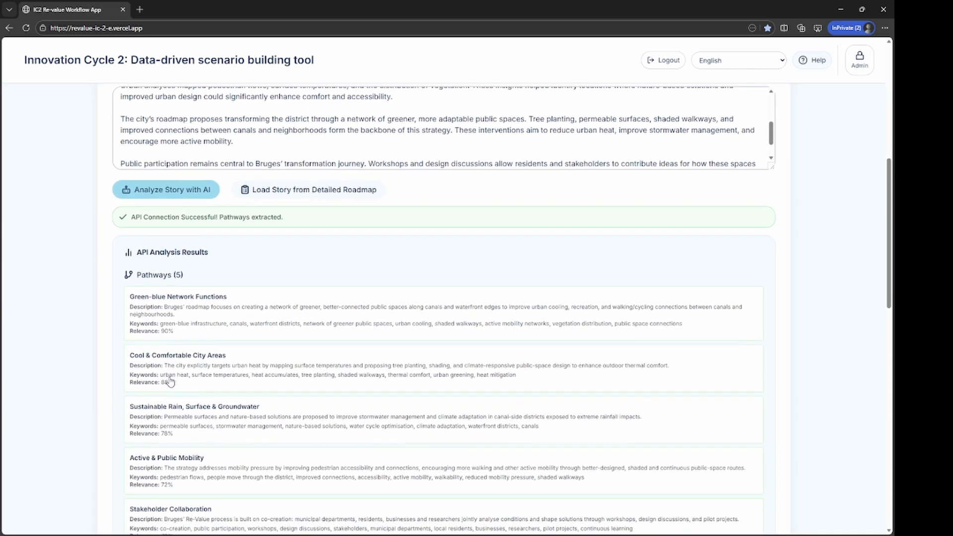
scroll(170, 381, down, 3)
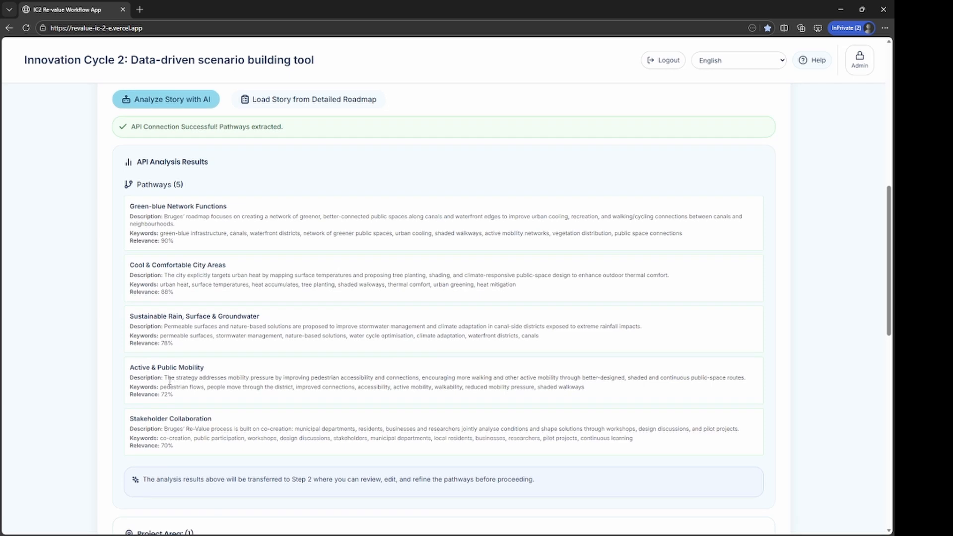
scroll(170, 381, down, 1)
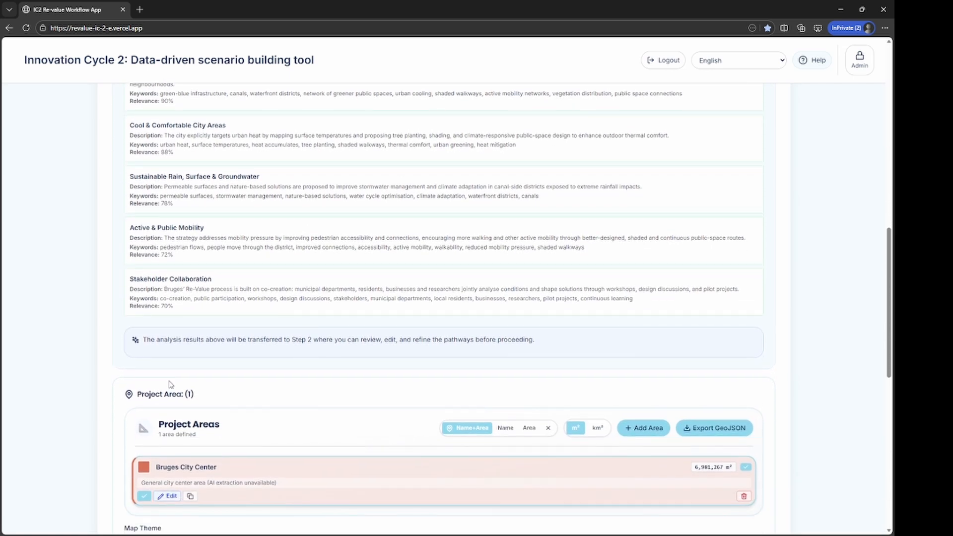
scroll(170, 383, down, 4)
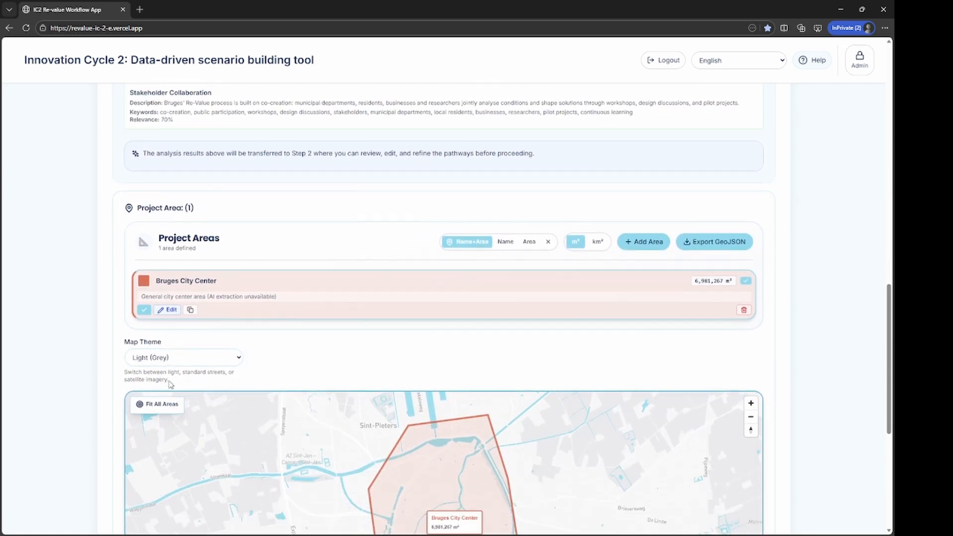
scroll(170, 383, down, 2)
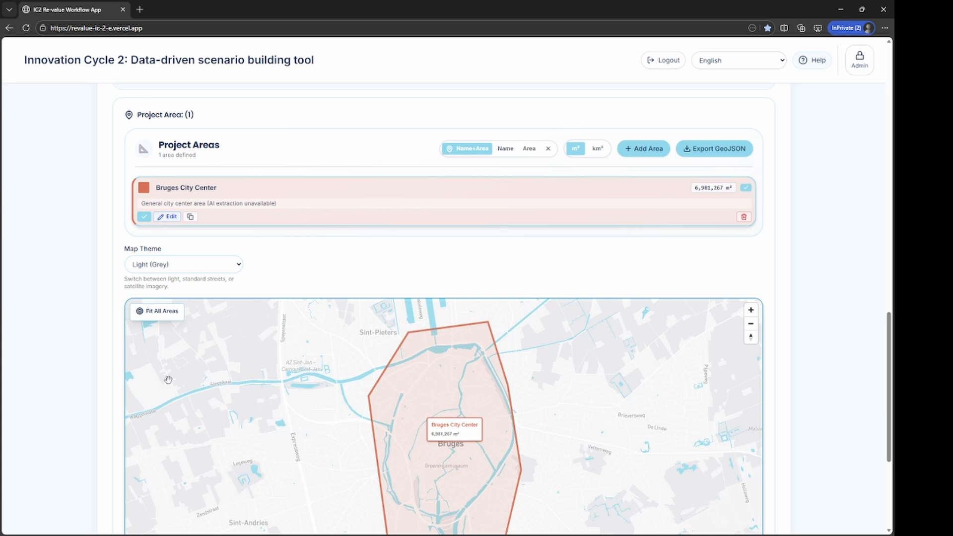
scroll(168, 380, down, 2)
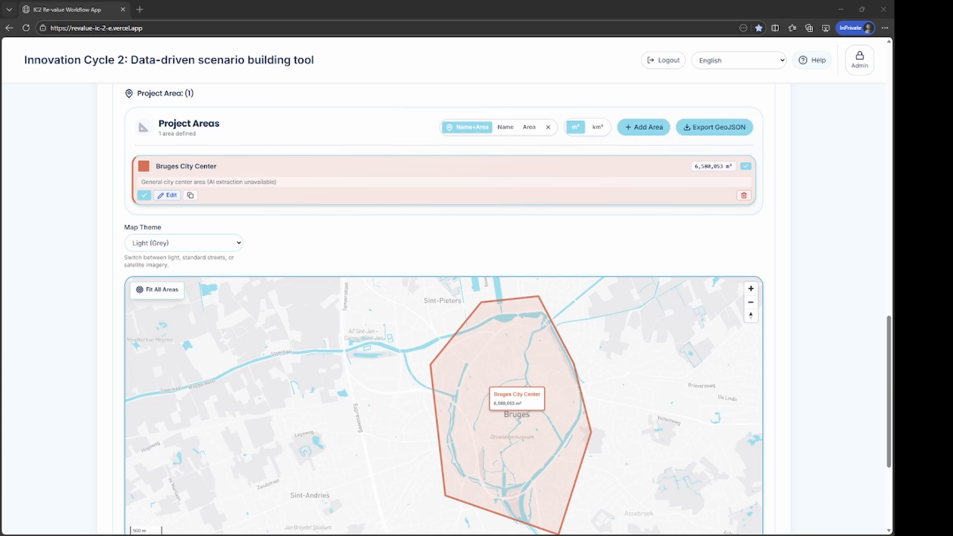
Try the Name and Area map labels, return to Name+Area, and set the area unit to km²
click(505, 128)
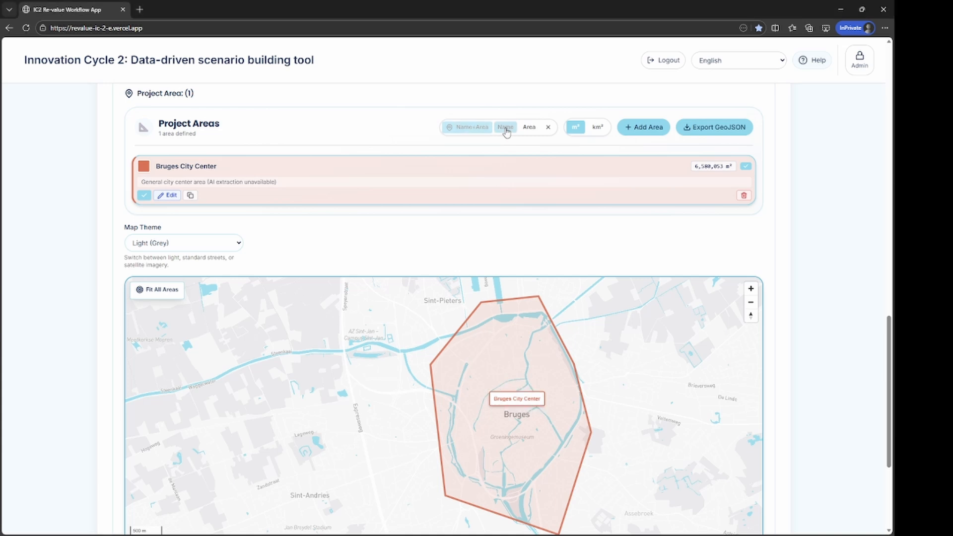
click(530, 129)
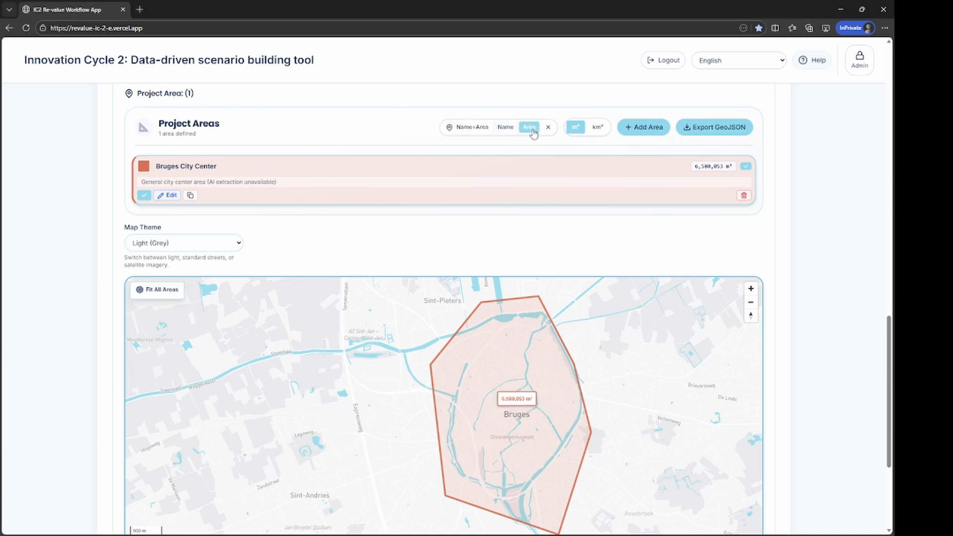
click(471, 133)
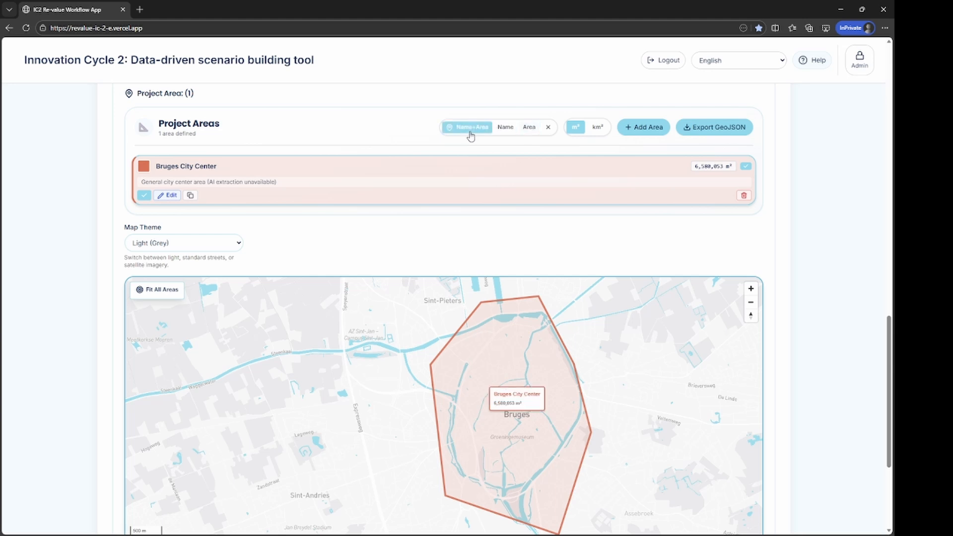
click(598, 130)
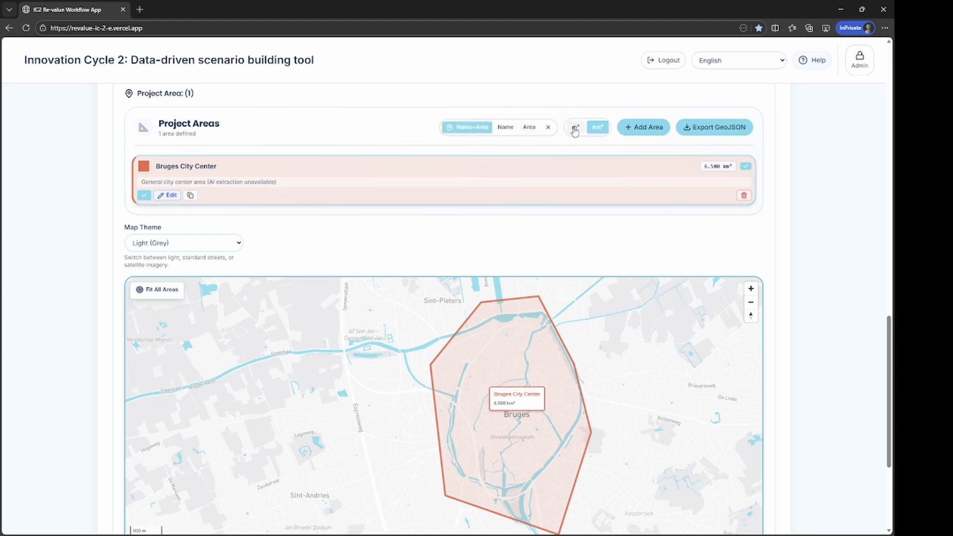
Try blue and teal for the Bruges City Center area and settle on dark green
click(144, 165)
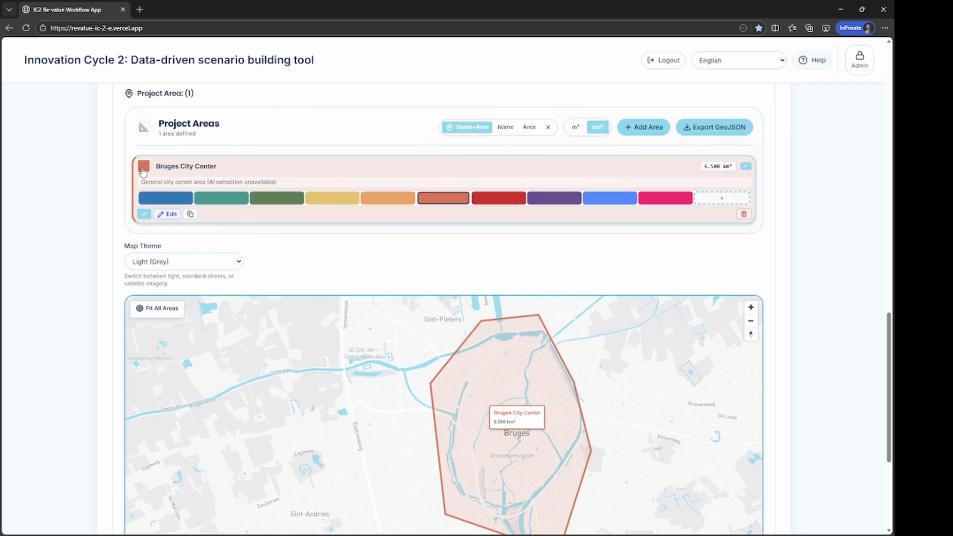
click(169, 199)
click(221, 198)
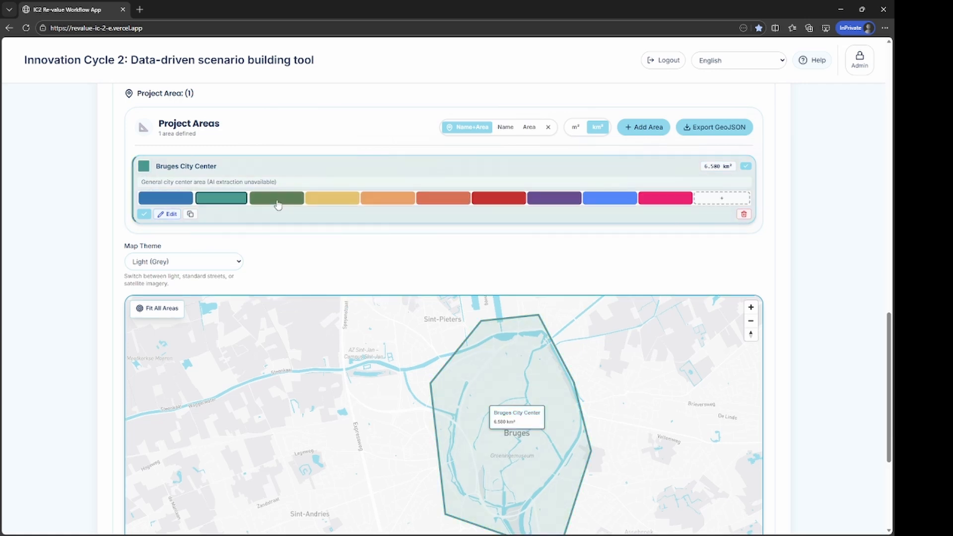
click(278, 198)
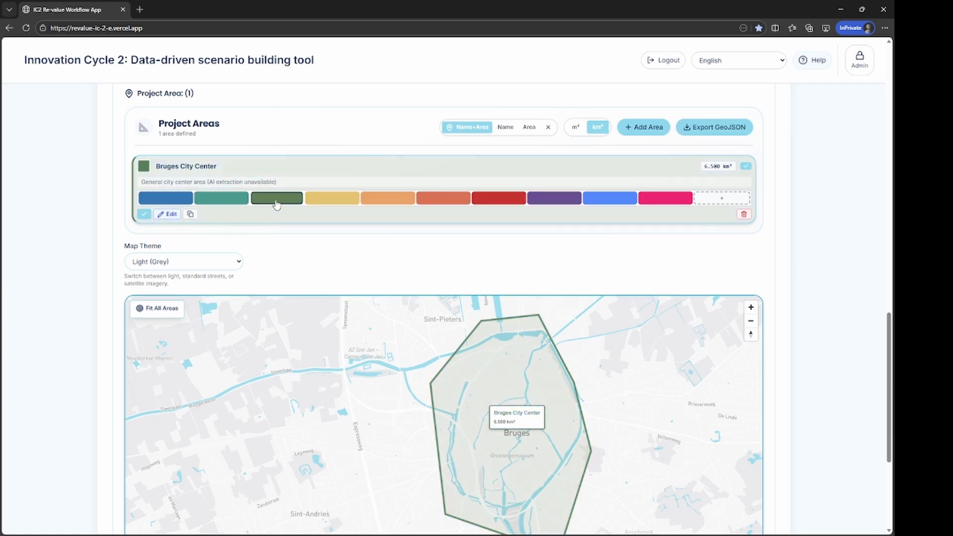
click(146, 167)
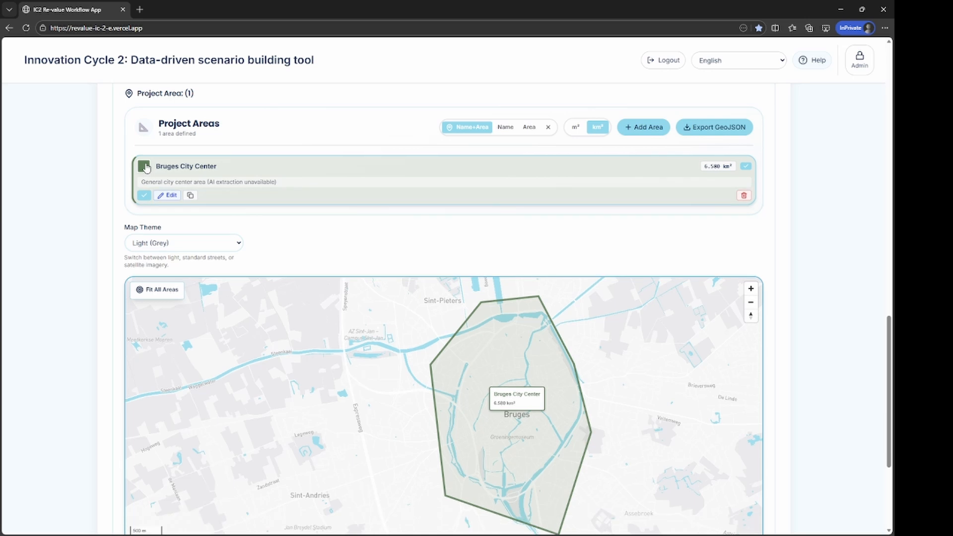
Add a second project area and name it Sint Peters
scroll(754, 355, down, 2)
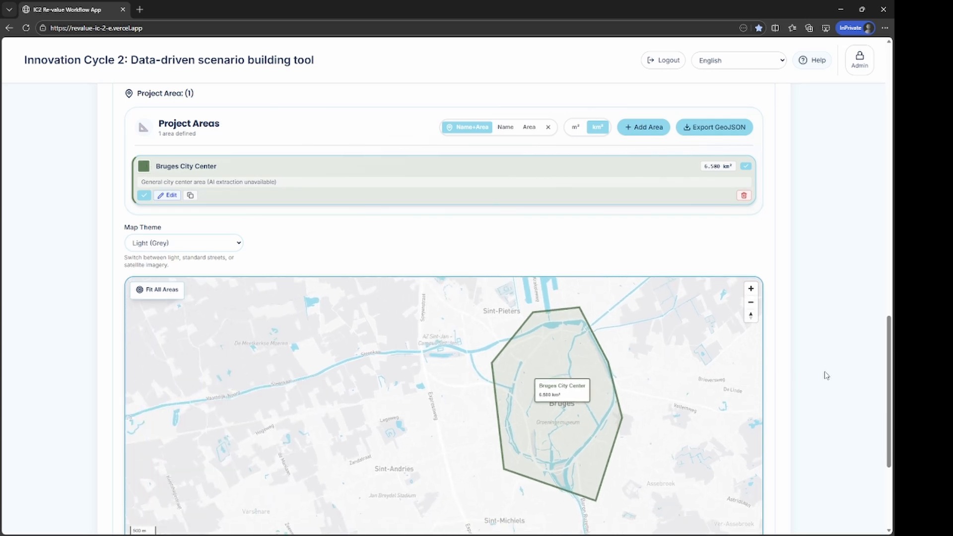
scroll(824, 376, down, 1)
scroll(823, 375, up, 1)
click(645, 131)
scroll(776, 326, down, 2)
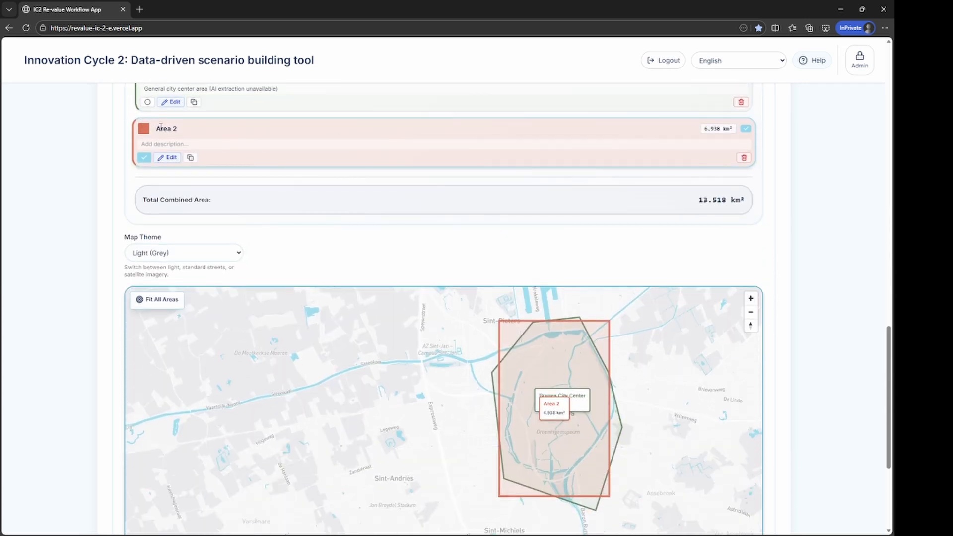
double_click(168, 129)
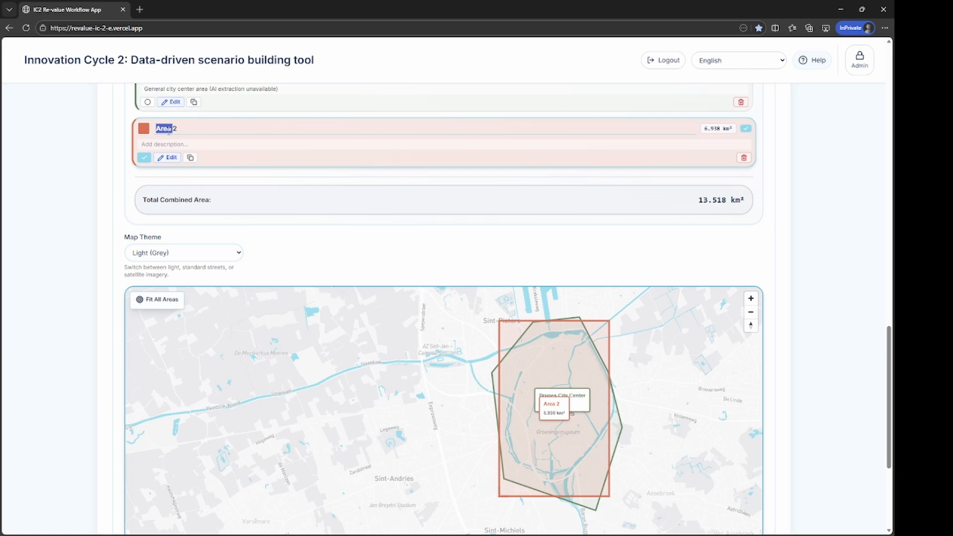
text(Sint Peter)
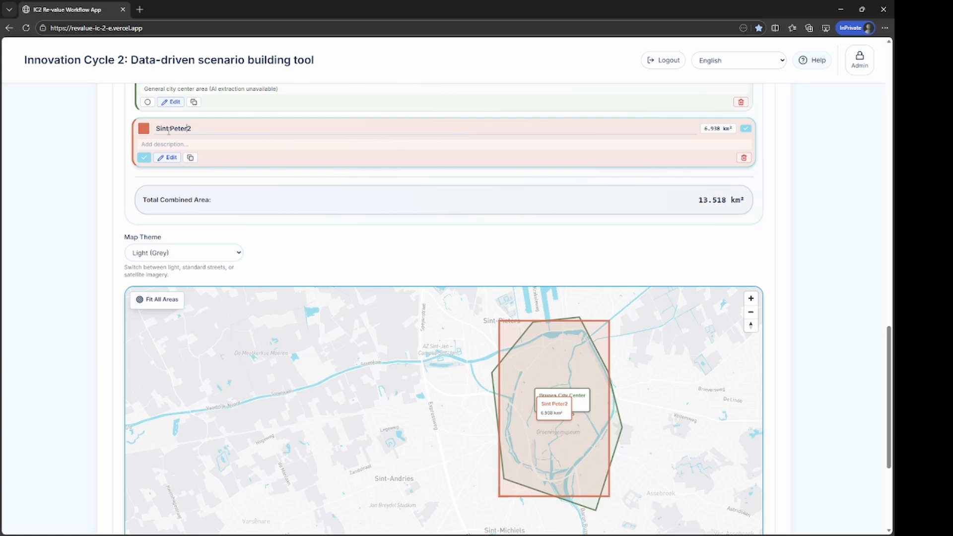
text(s)
key(Delete)
Start editing the shape of the Sint Peters area and move it northwest over the Sint-Pieters district
click(171, 158)
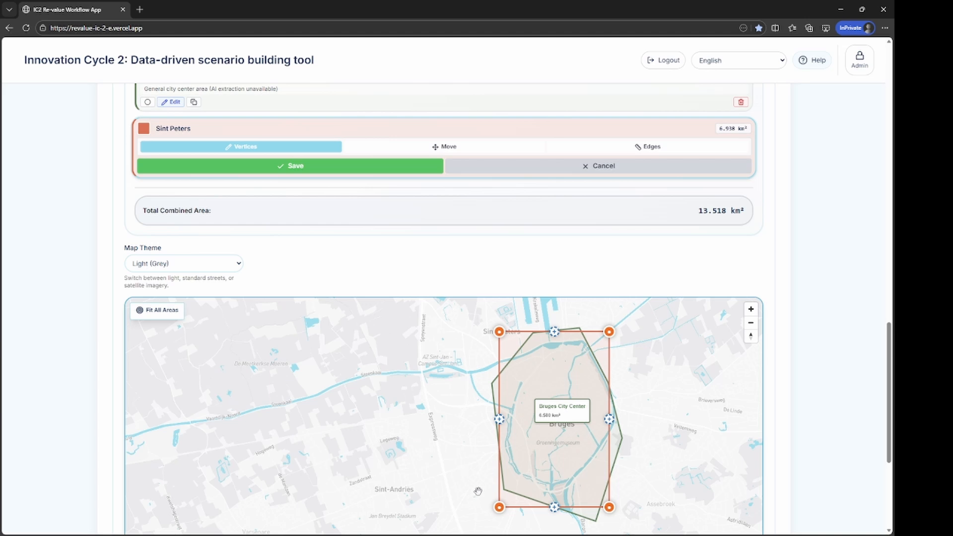
click(432, 147)
drag(554, 420, 511, 333)
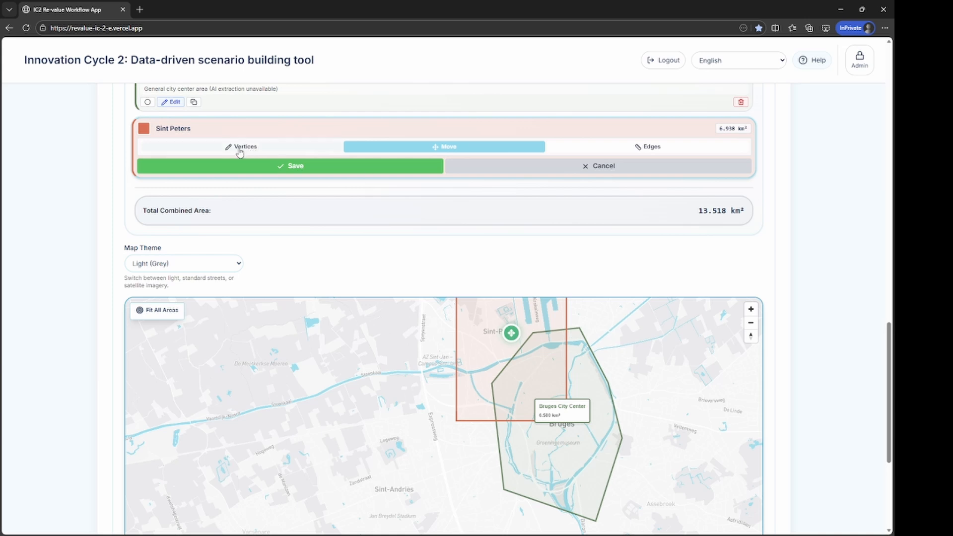
Shift the southern edge of the Sint Peters area up and its northern edge down, shrinking it to about 2.09 km²
scroll(812, 296, up, 2)
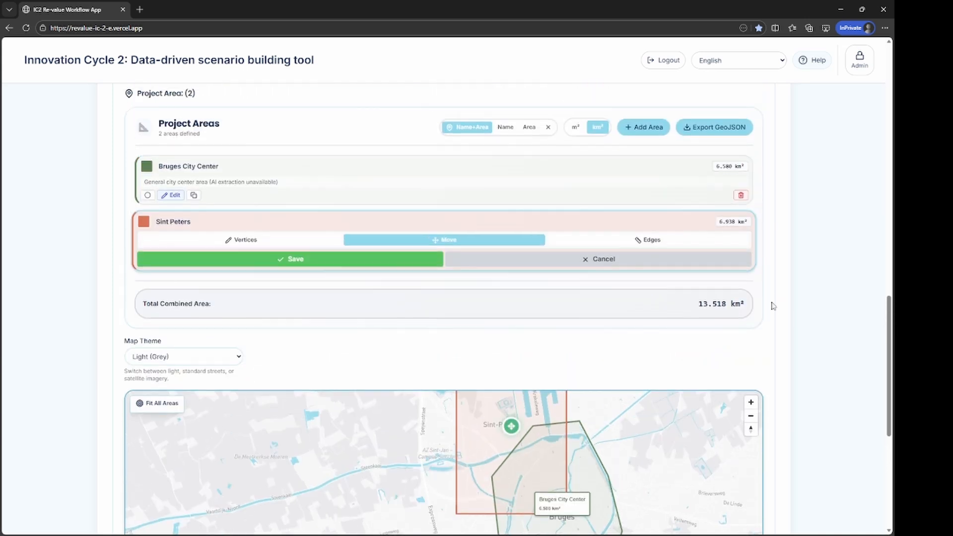
scroll(755, 335, down, 1)
scroll(714, 352, down, 1)
click(157, 310)
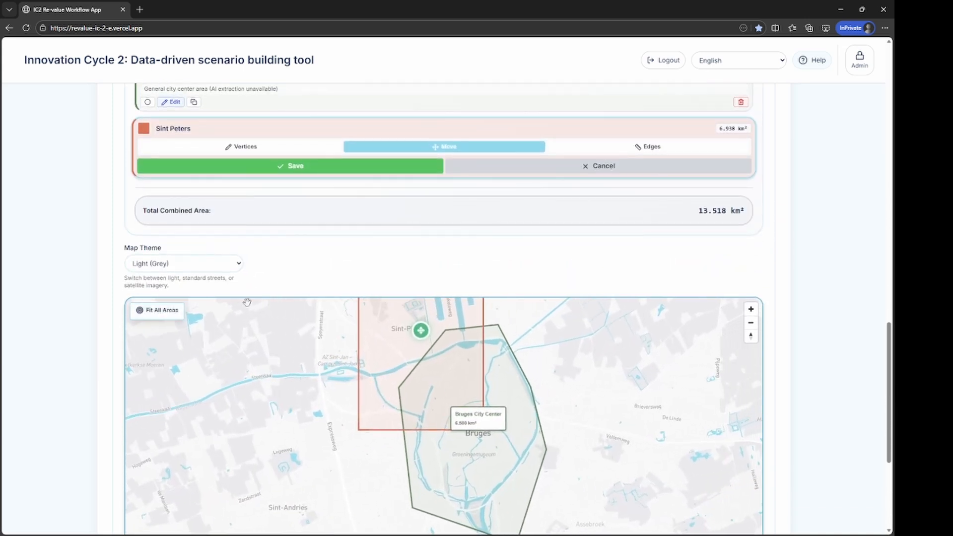
click(634, 148)
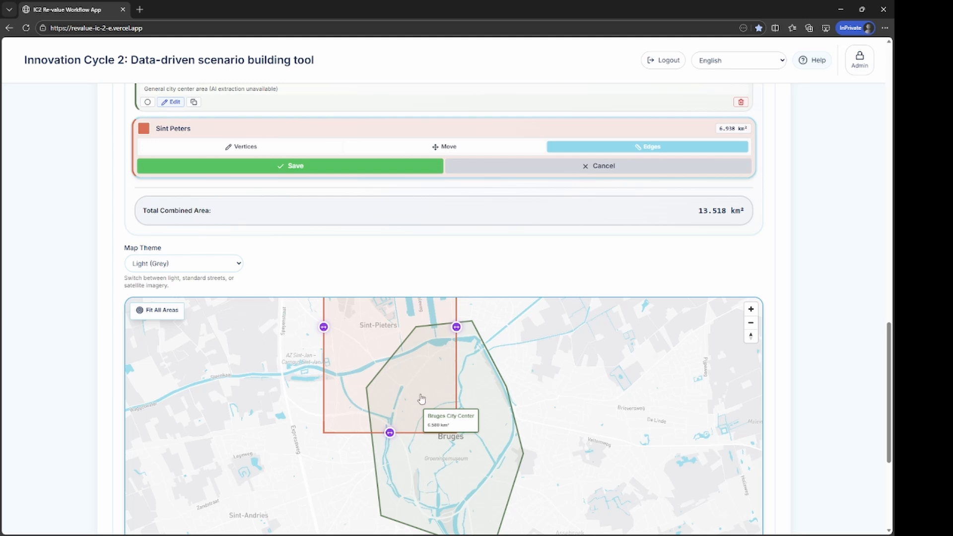
drag(389, 433, 392, 355)
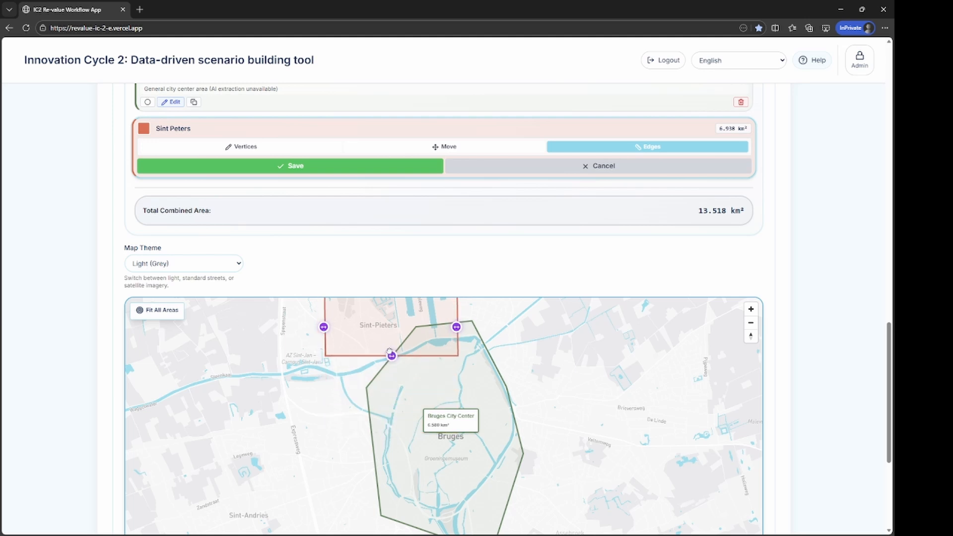
scroll(580, 356, up, 3)
scroll(580, 355, down, 8)
drag(514, 343, 492, 402)
drag(447, 336, 452, 375)
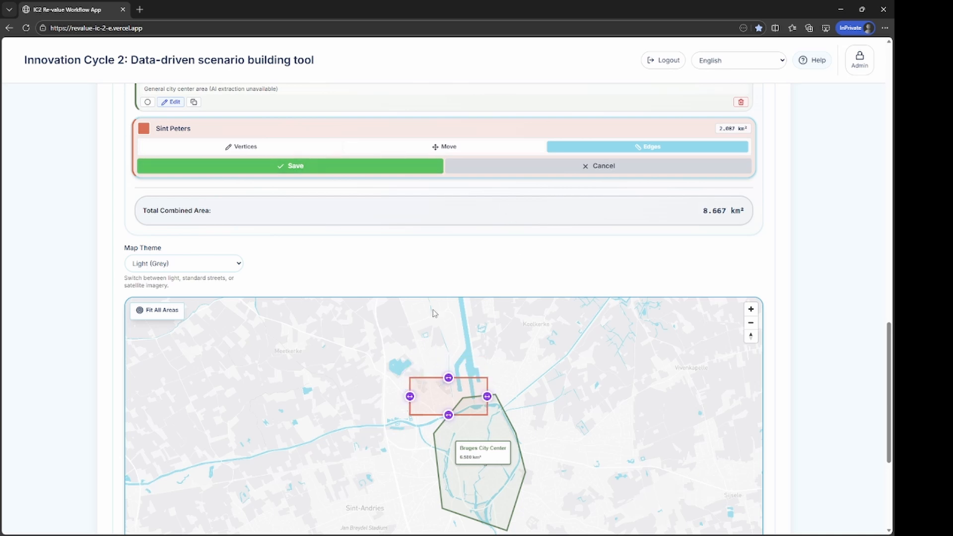
Switch to vertex editing and reposition the four corners of the Sint Peters area so its southern edge follows the canal, about 1.04 km²
scroll(528, 436, up, 1)
scroll(529, 436, up, 3)
drag(515, 404, 655, 496)
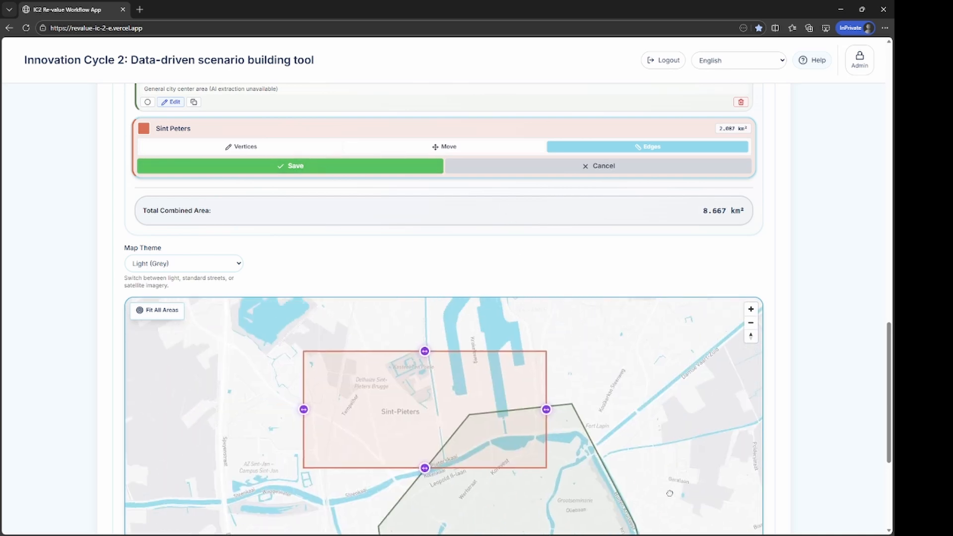
click(237, 147)
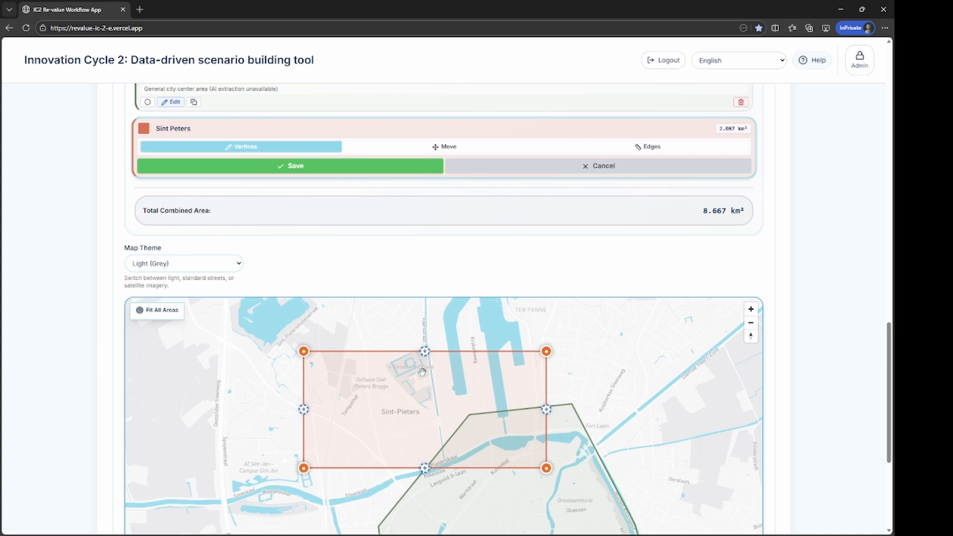
drag(546, 468, 474, 450)
drag(545, 350, 496, 386)
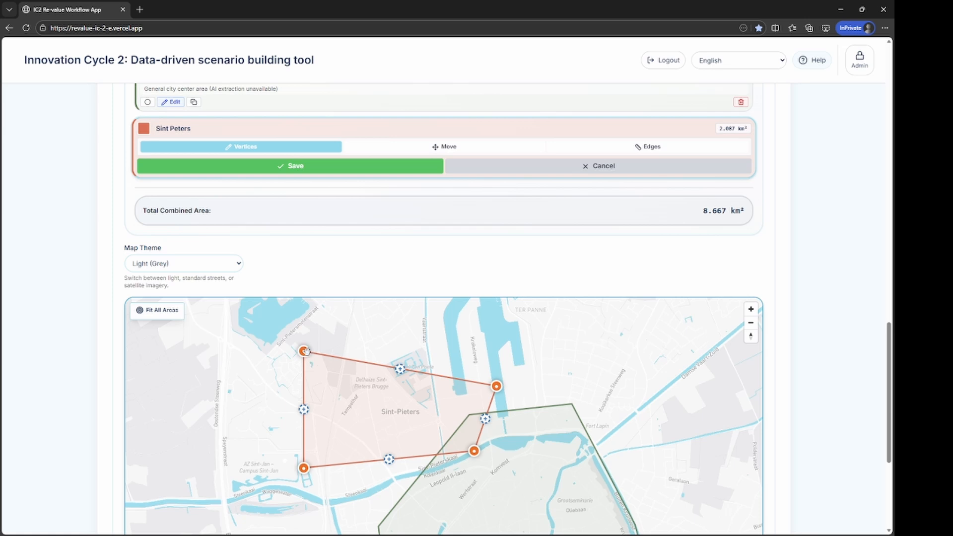
drag(303, 351, 294, 432)
drag(303, 468, 317, 500)
drag(475, 450, 534, 427)
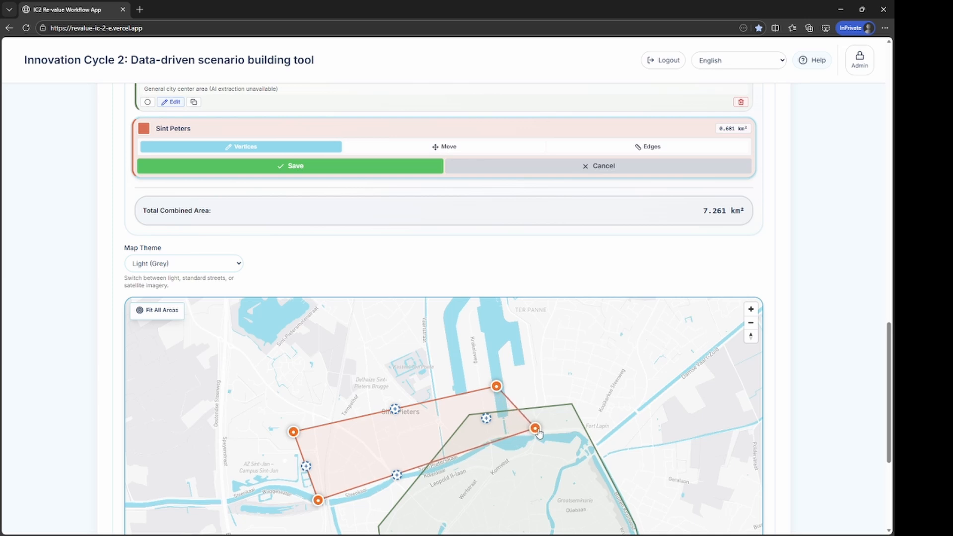
drag(496, 386, 545, 380)
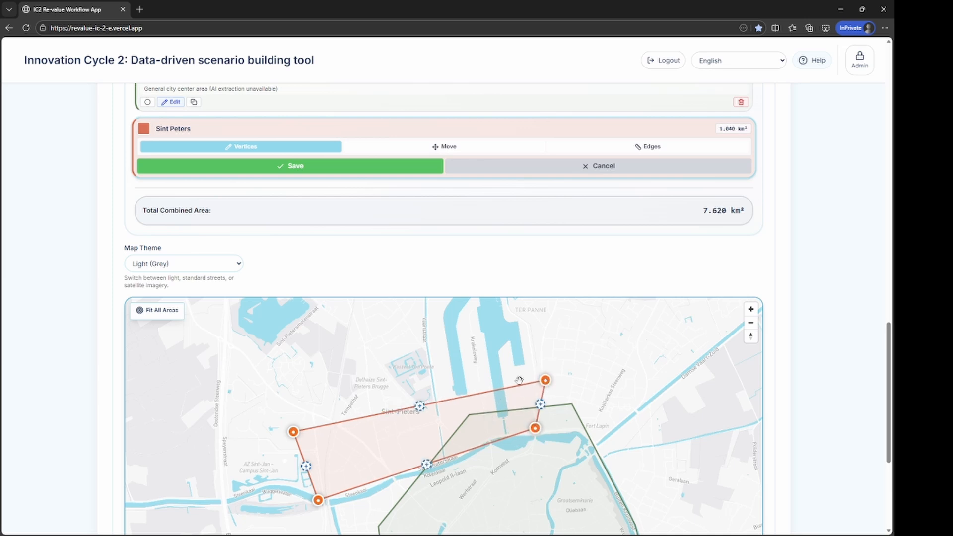
Refine the Sint Peters outline with added vertices on its western and northern sides, adjust its southwest corner, and save it at about 1.14 km²
drag(293, 431, 328, 430)
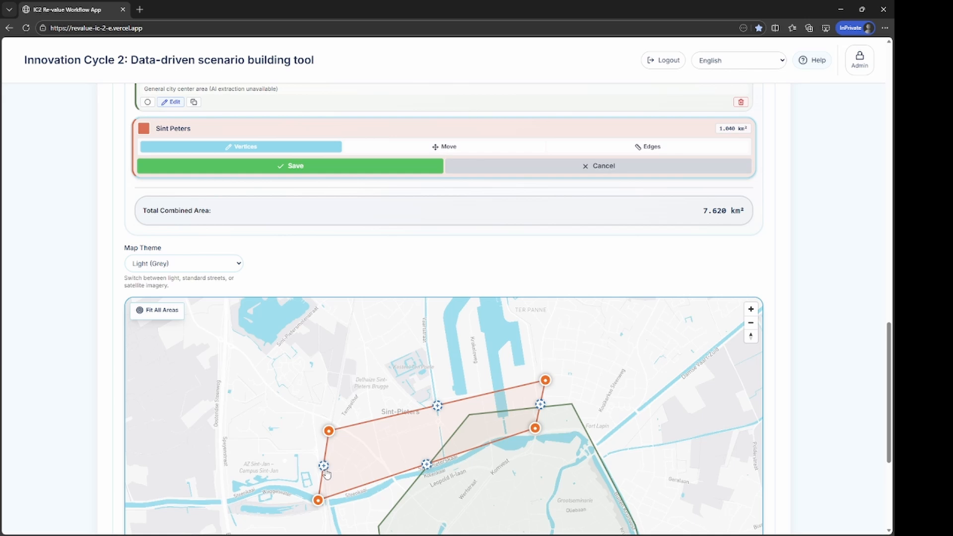
drag(324, 466, 300, 458)
drag(436, 405, 375, 380)
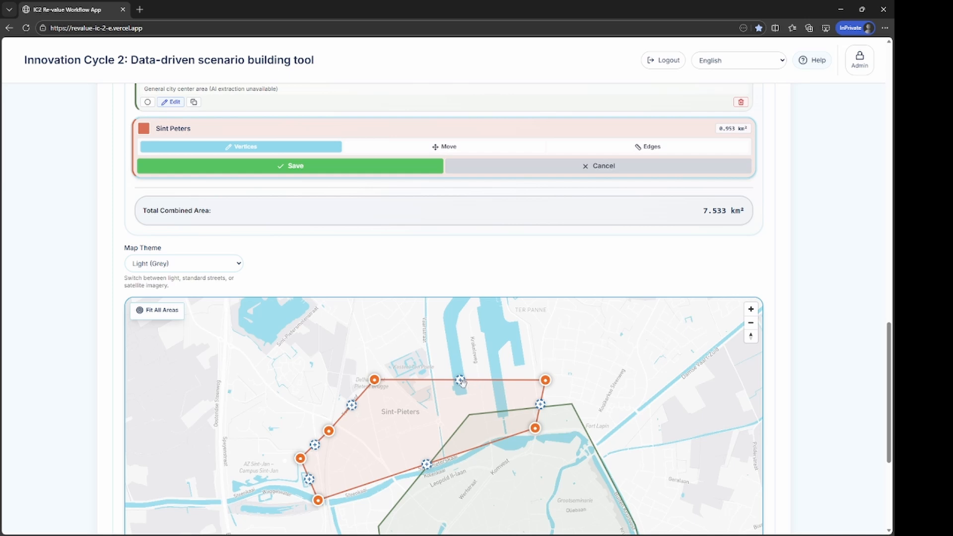
drag(460, 380, 440, 398)
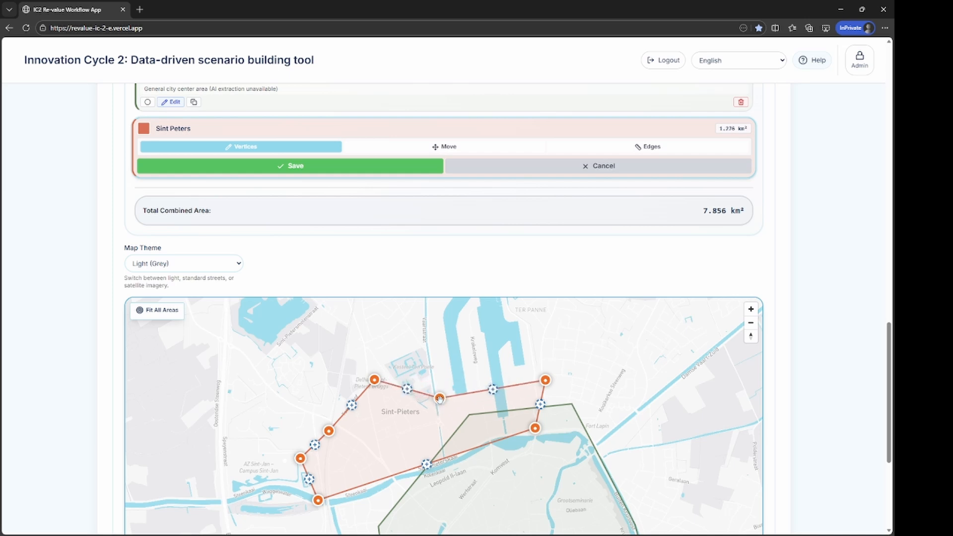
drag(317, 499, 327, 496)
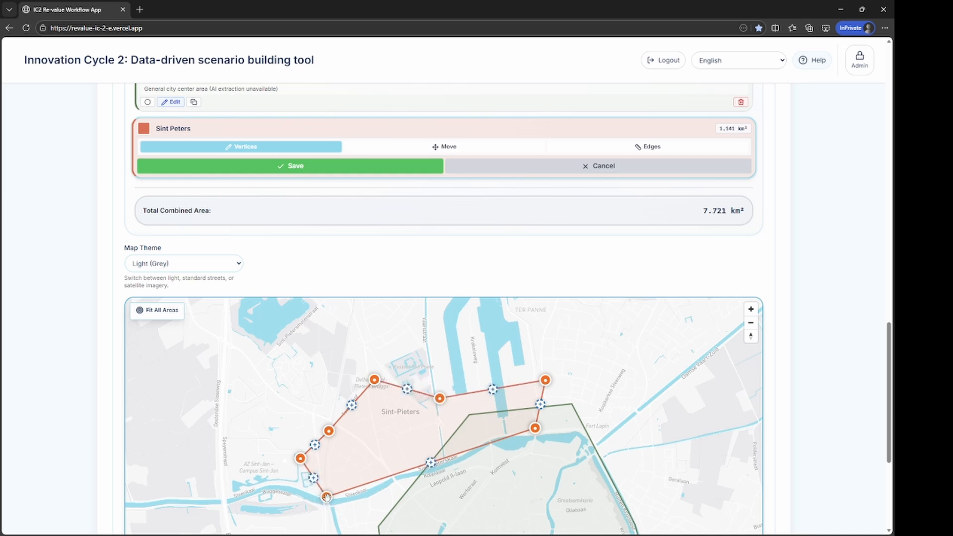
click(356, 167)
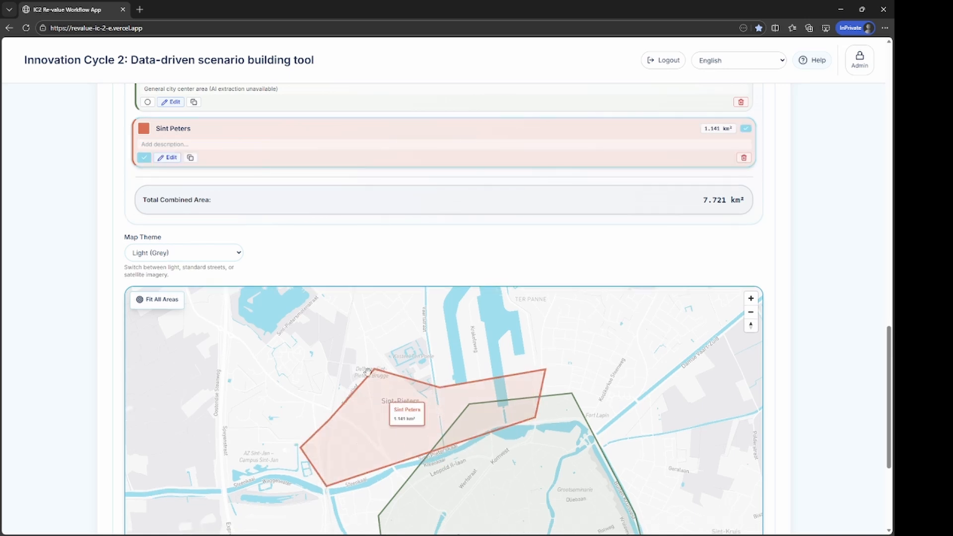
Start editing the Bruges City Center area and pull its two northern vertices south of the canal, clear of the Sint Peters area
scroll(680, 451, down, 2)
drag(666, 456, 580, 324)
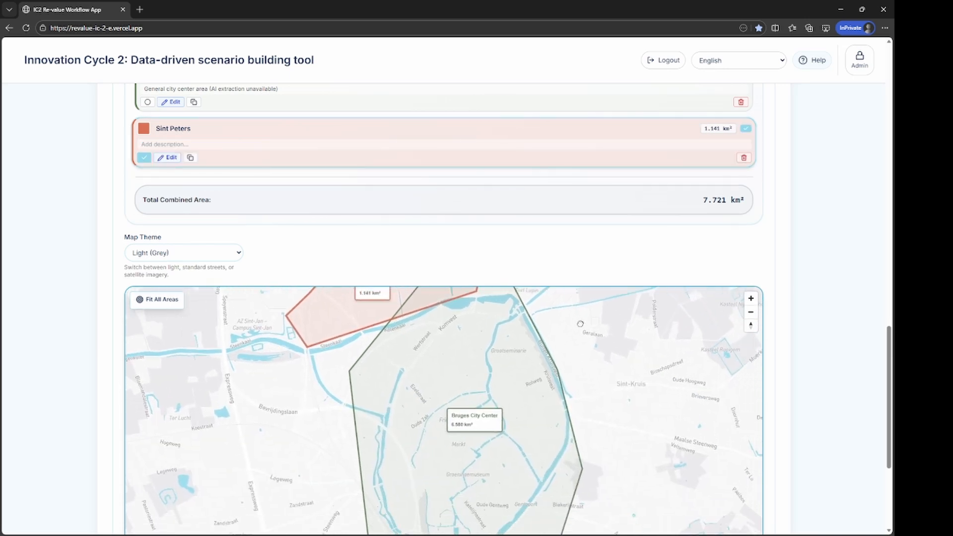
scroll(687, 201, up, 4)
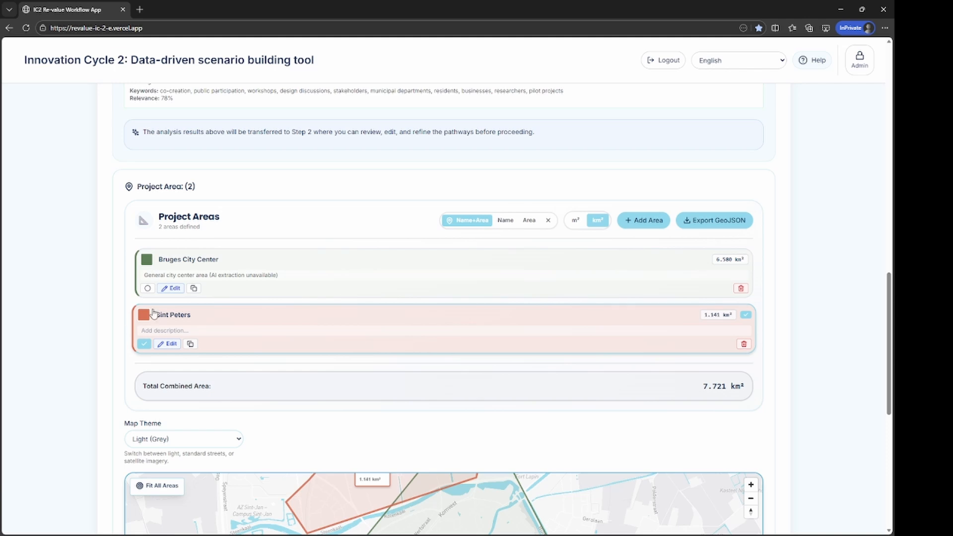
click(174, 288)
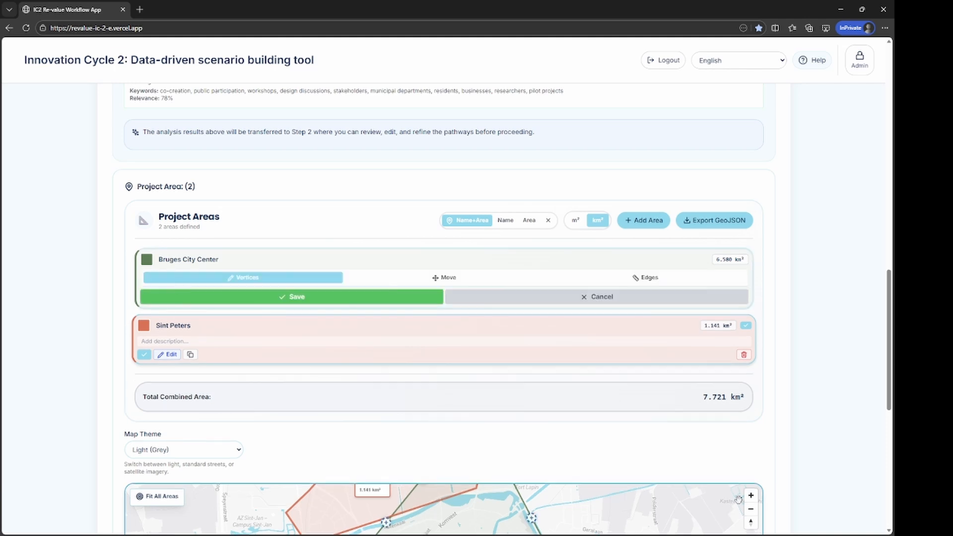
scroll(794, 485, down, 3)
scroll(795, 484, down, 2)
drag(666, 279, 658, 363)
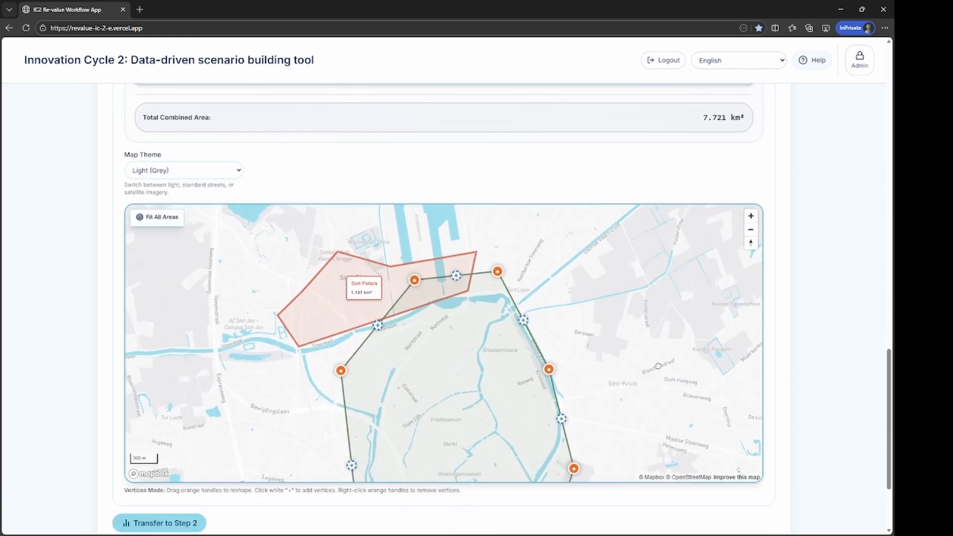
drag(496, 274, 500, 308)
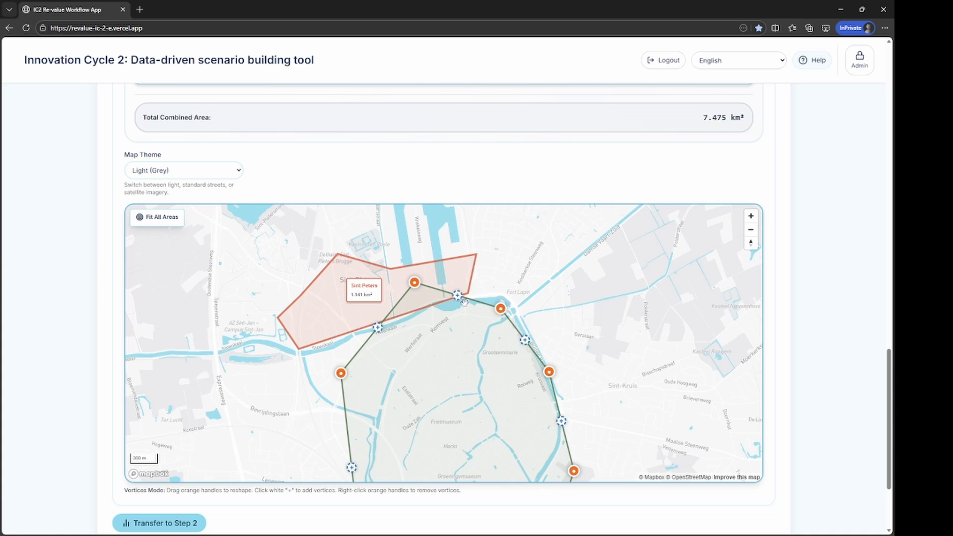
drag(414, 282, 416, 316)
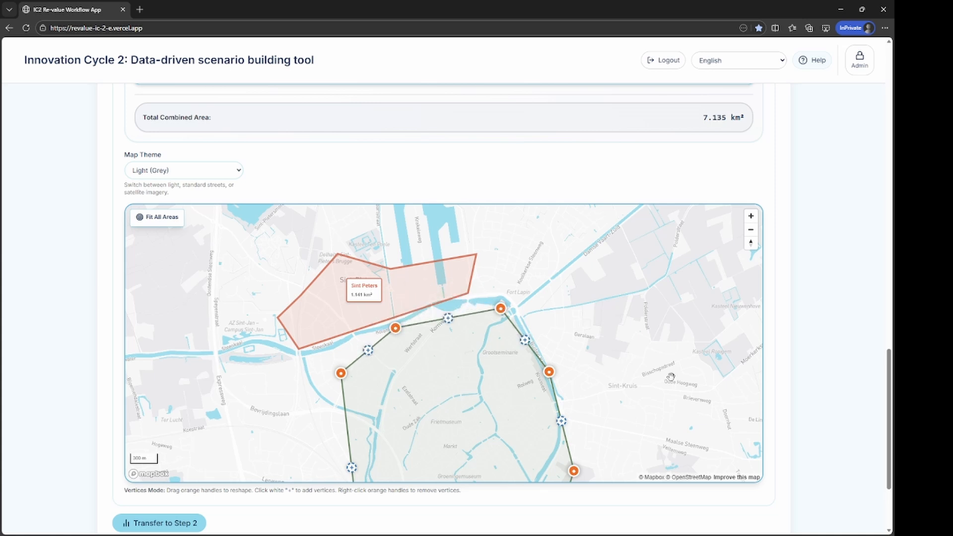
Pull the southern and southeastern vertices of the Bruges City Center area inward to follow the ring canal
drag(662, 382, 644, 217)
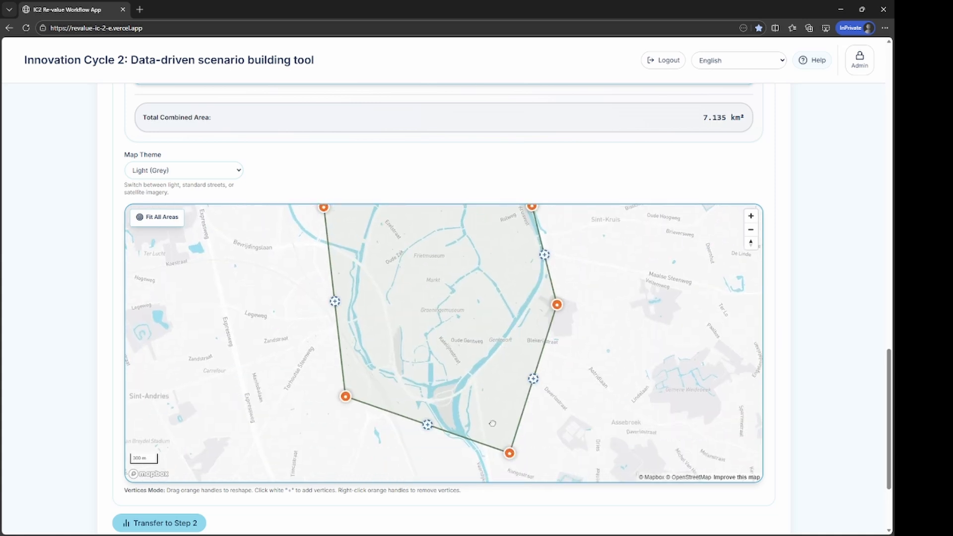
drag(508, 453, 461, 374)
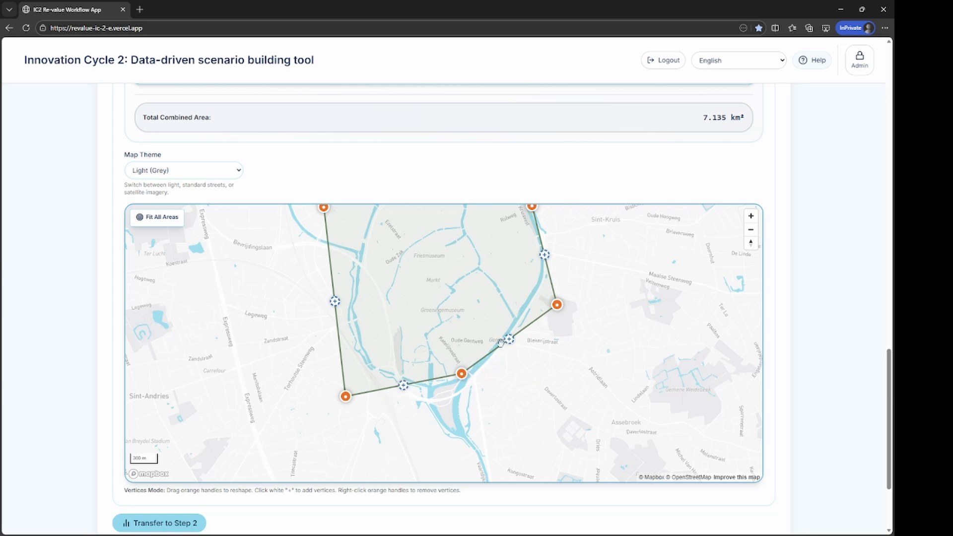
drag(557, 304, 533, 289)
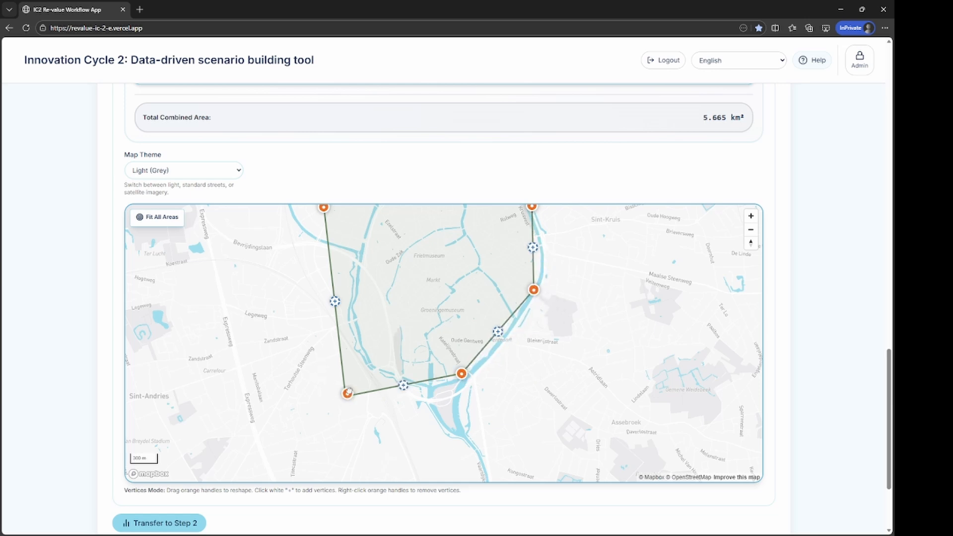
drag(345, 396, 371, 353)
drag(638, 338, 649, 433)
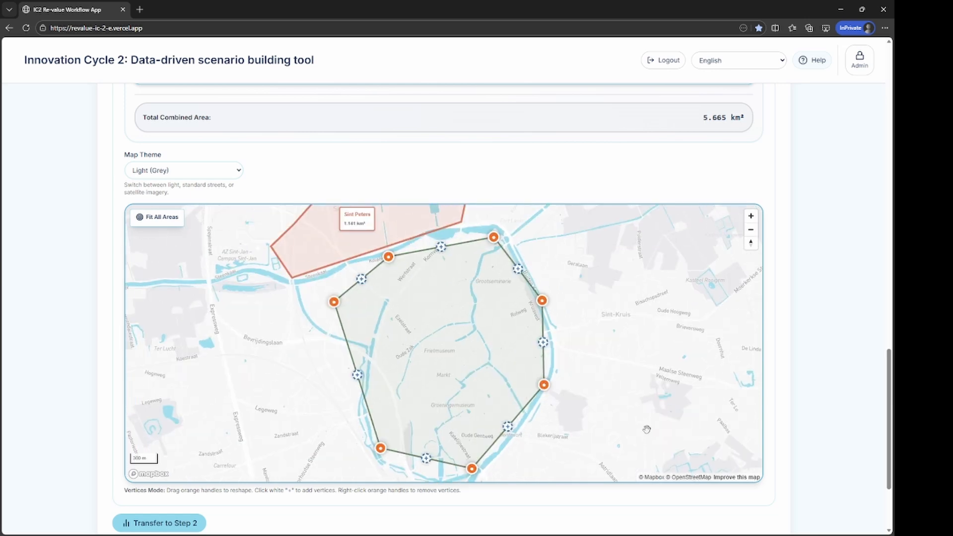
Move the western and northwestern vertices of the Bruges City Center area inward and save the shape at about 3.47 km²
drag(334, 301, 378, 339)
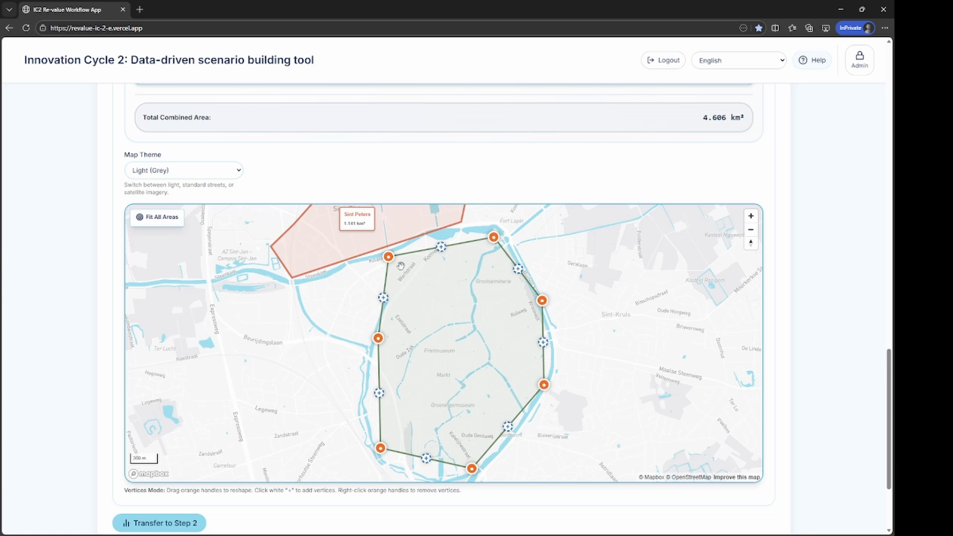
drag(388, 256, 418, 274)
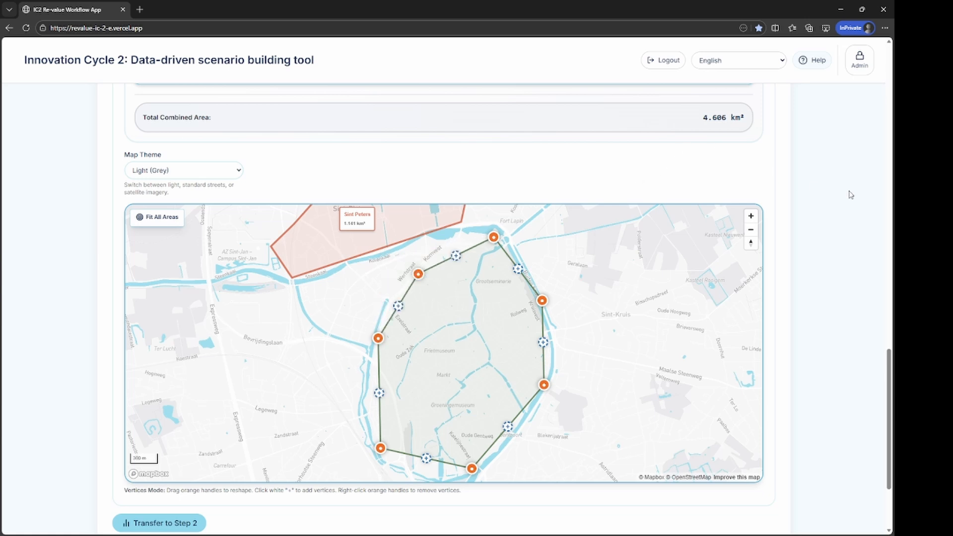
scroll(848, 193, up, 4)
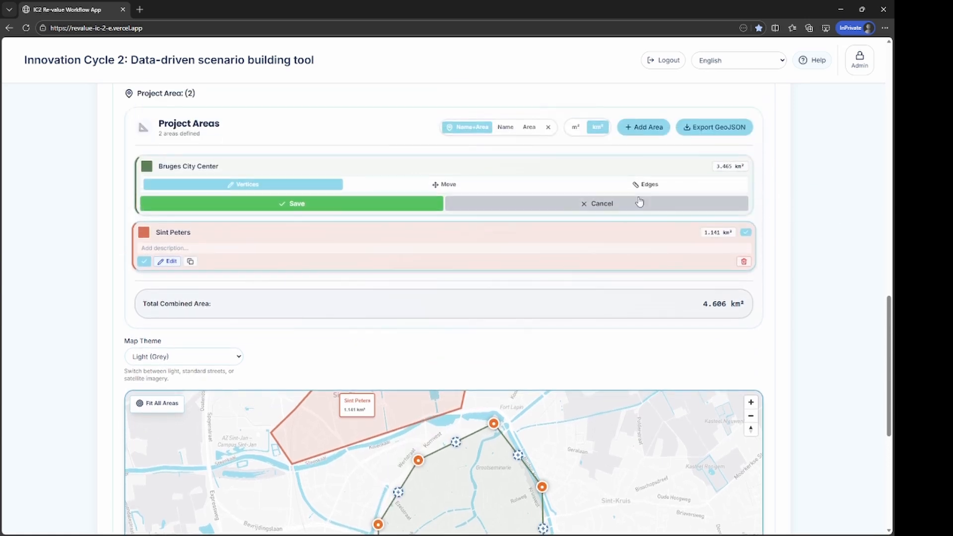
click(279, 208)
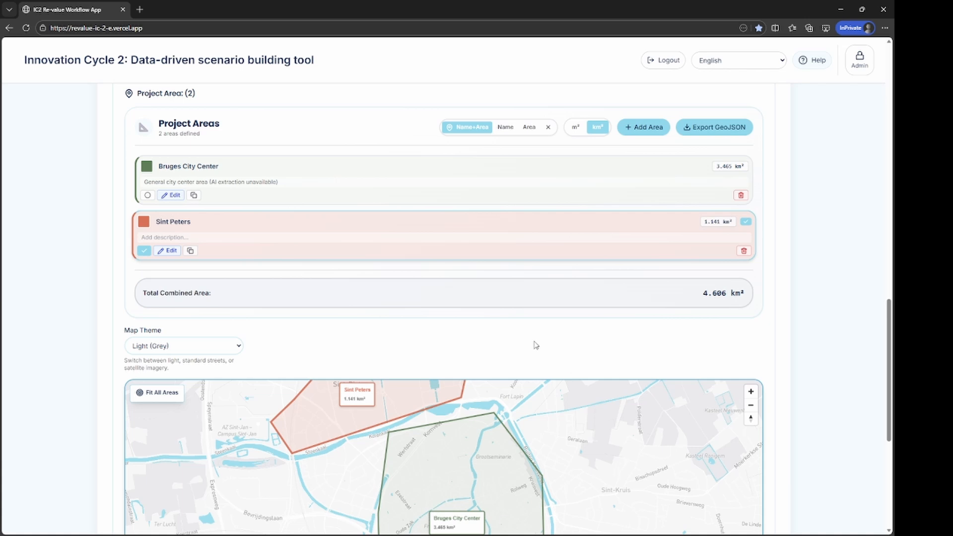
Try the Standard Streets map theme with the map fitted to both project areas
scroll(817, 361, down, 1)
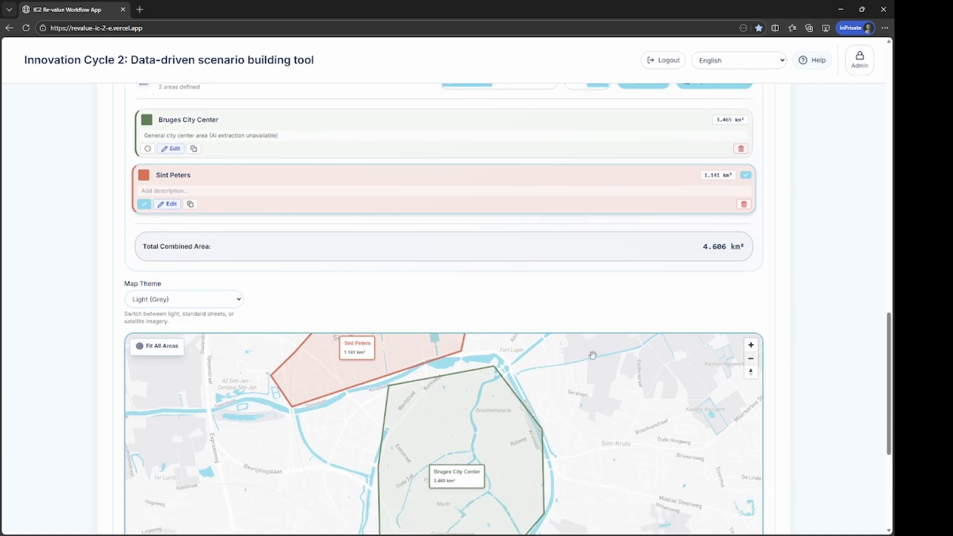
scroll(855, 369, down, 3)
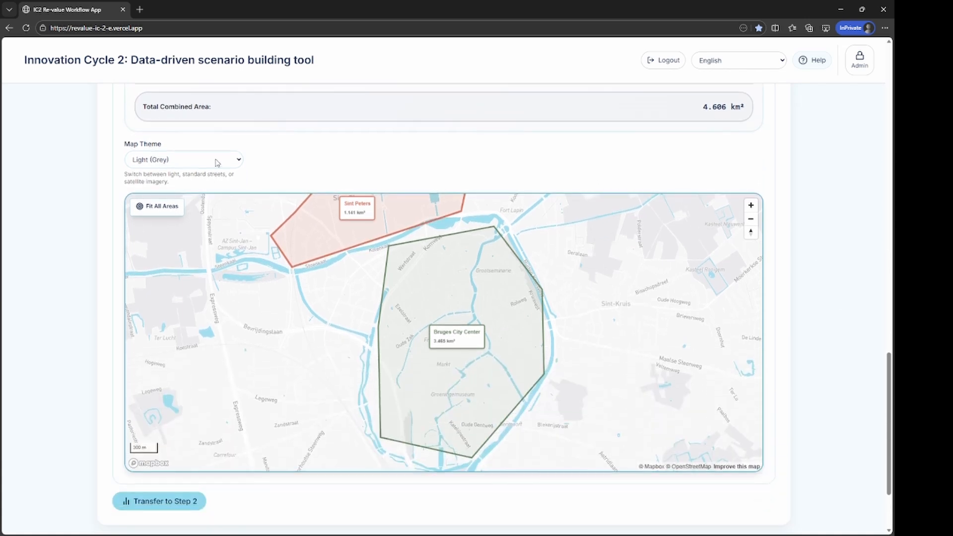
click(158, 207)
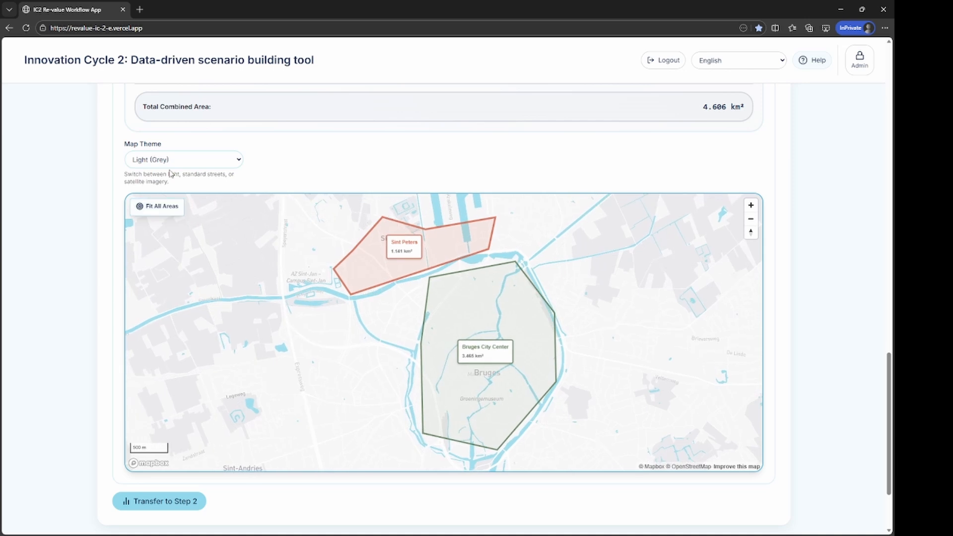
click(179, 160)
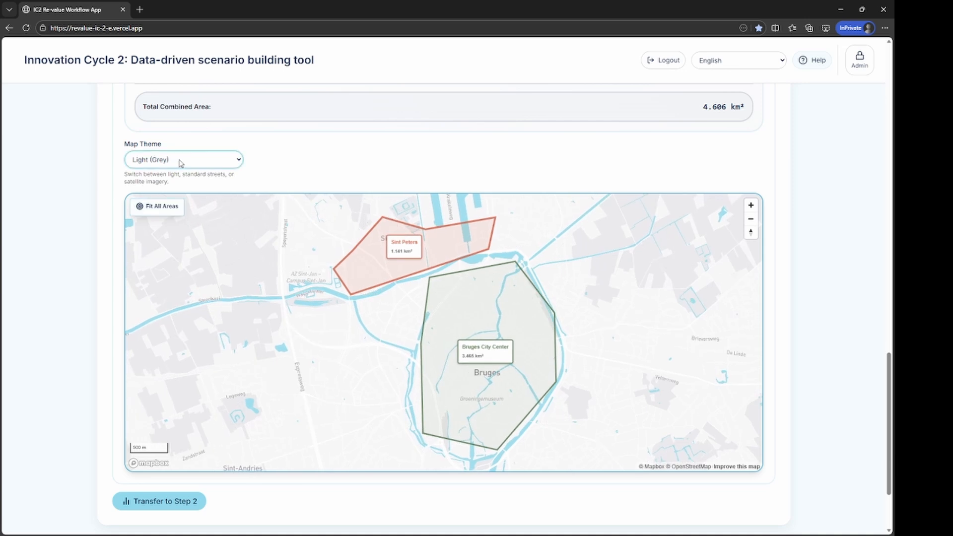
click(176, 194)
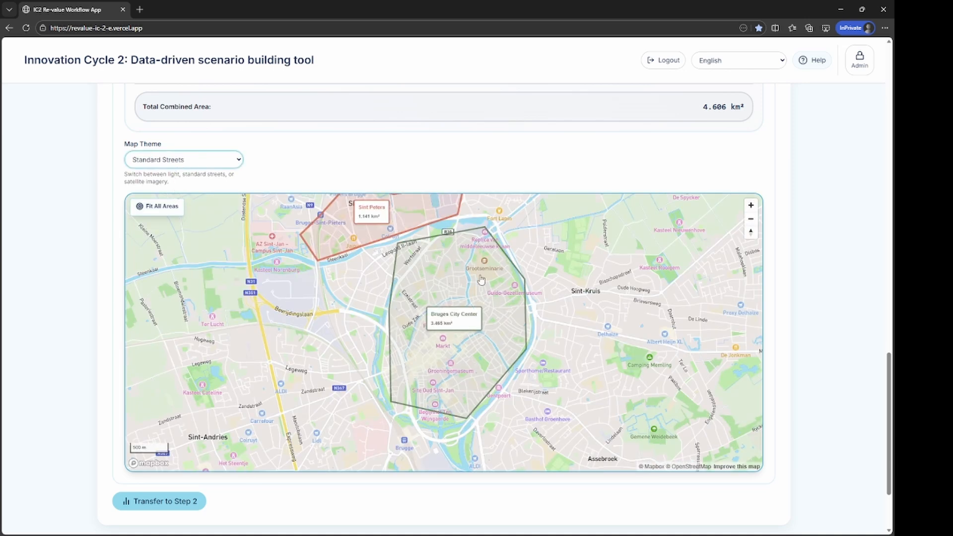
click(158, 206)
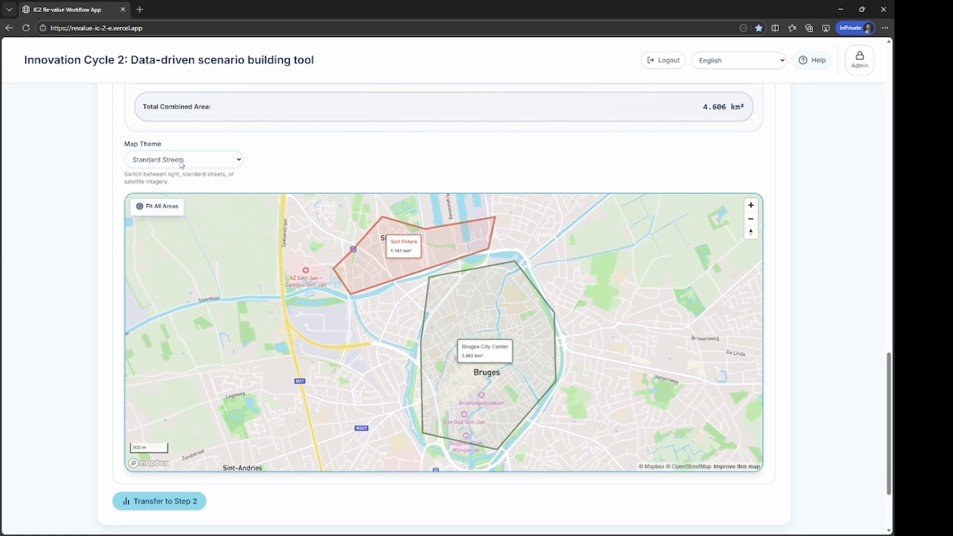
Set the map theme to Satellite and inspect the western side of Bruges City Center up close
key(Down)
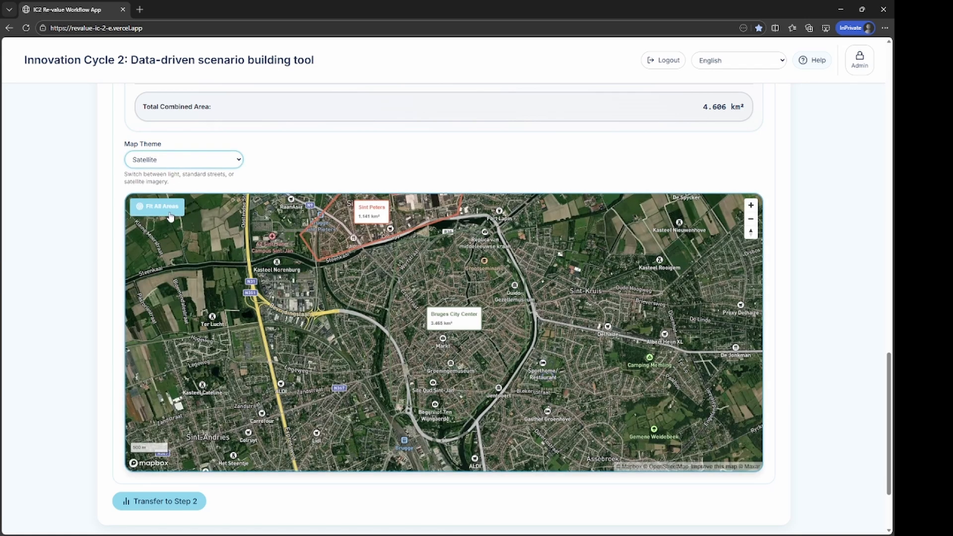
scroll(393, 309, up, 3)
scroll(449, 308, up, 3)
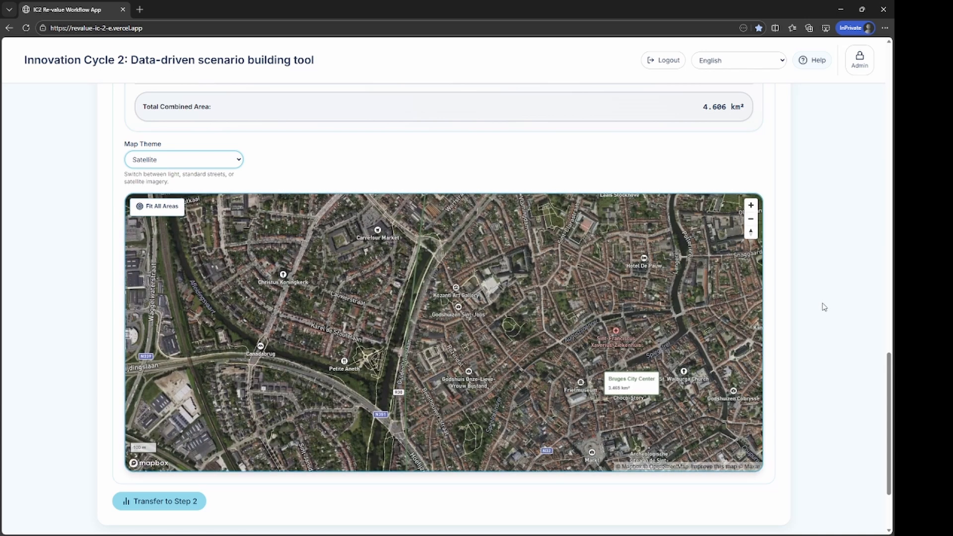
Change the color of the Bruges City Center area to pink
scroll(824, 306, up, 5)
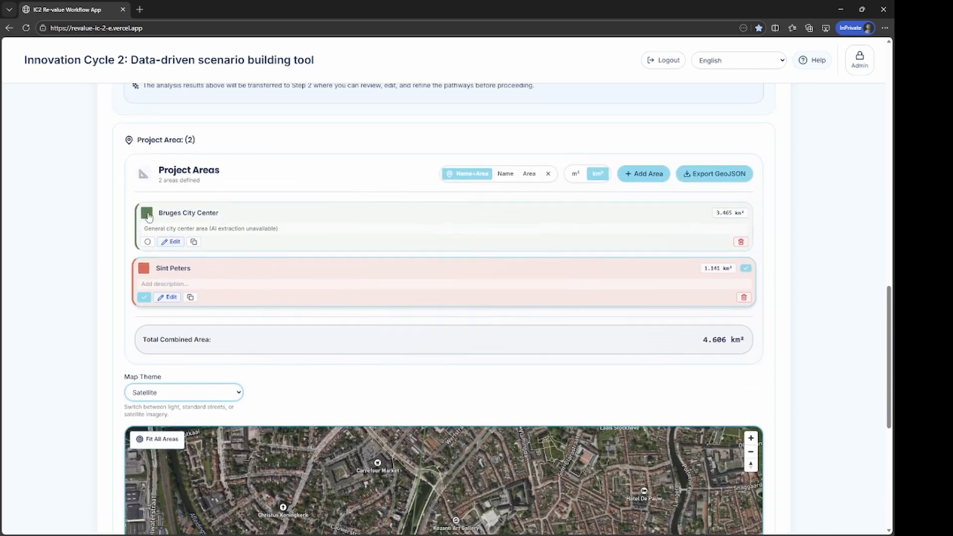
click(147, 214)
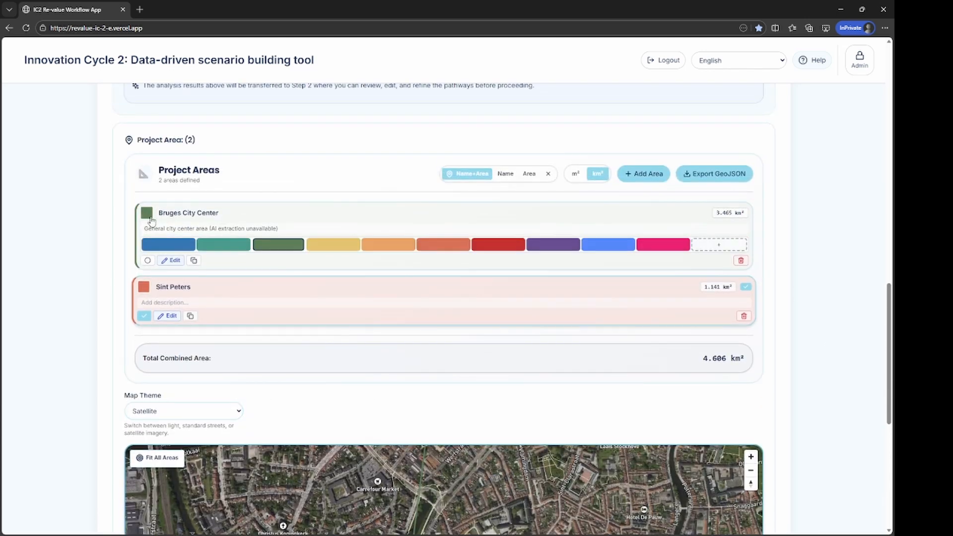
click(662, 244)
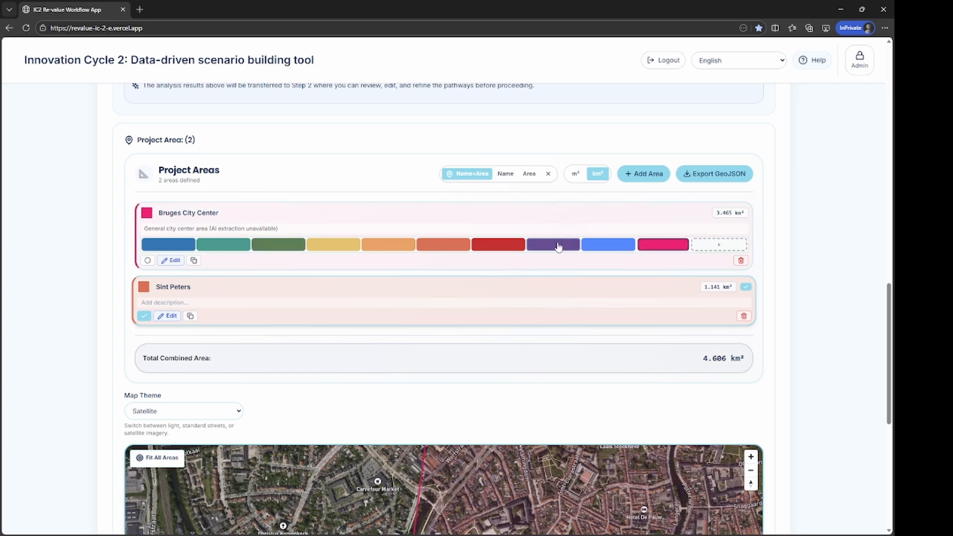
Change the color of the Bruges City Center area to purple
click(558, 246)
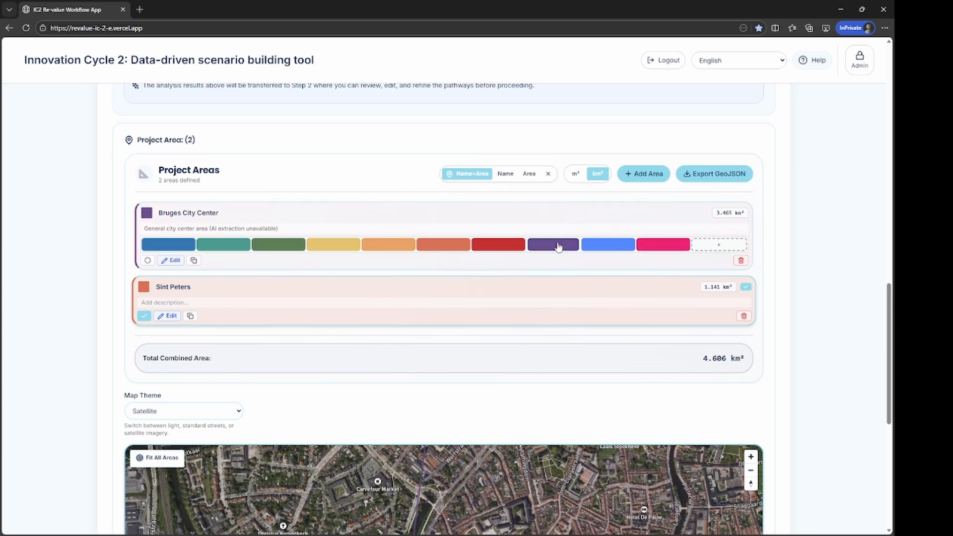
click(148, 213)
Fit both project areas on the map and choose another map theme
scroll(813, 434, down, 5)
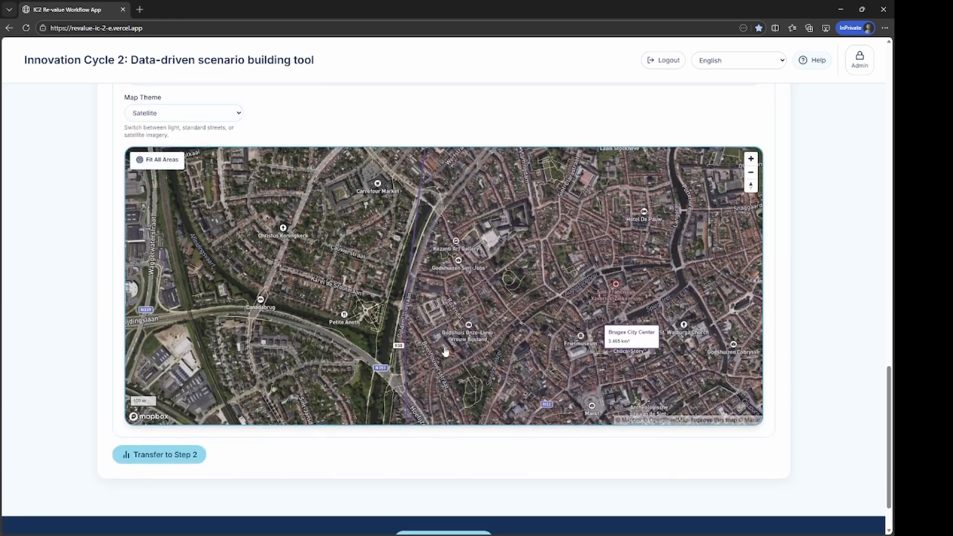
click(162, 166)
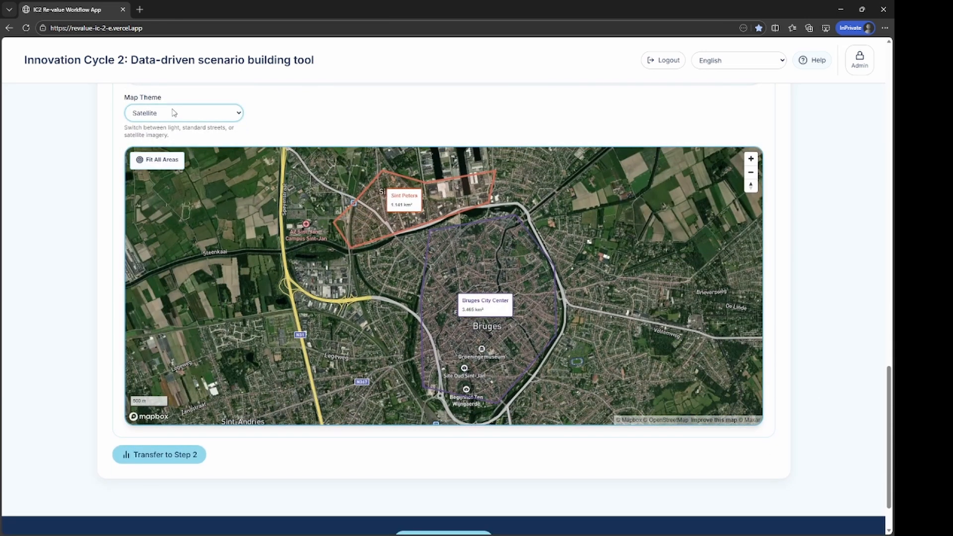
click(160, 133)
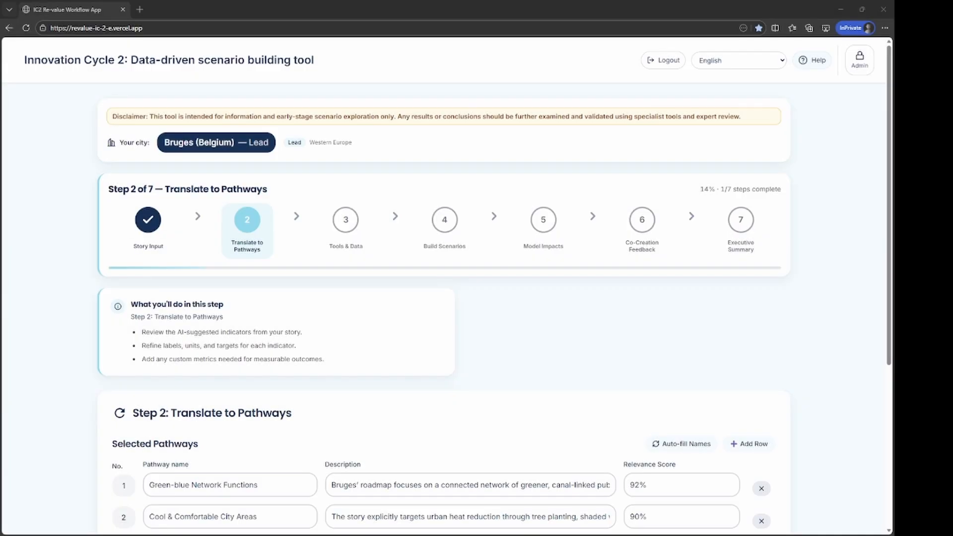
Go through Step 2 to Step 3 and load the resource datasets from the detailed roadmap
scroll(444, 297, down, 1)
scroll(444, 298, down, 4)
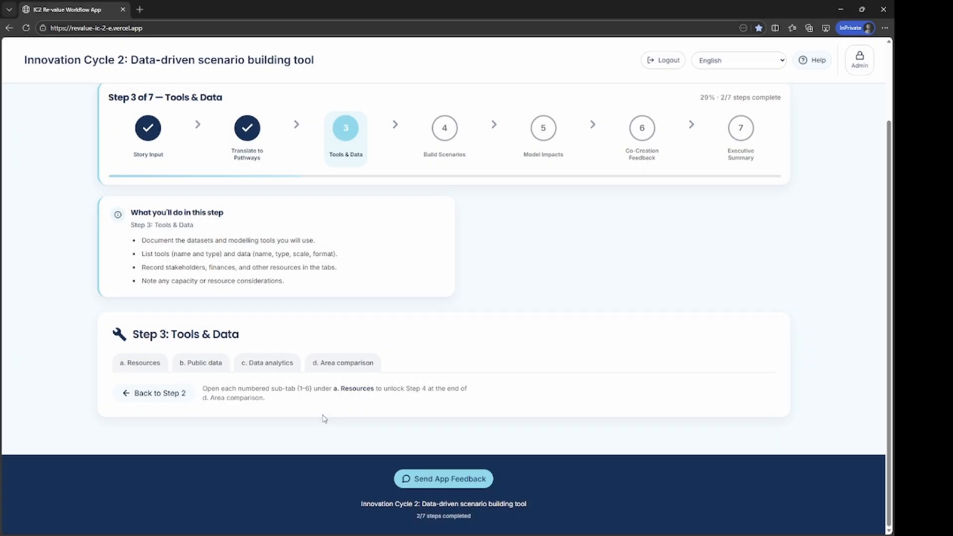
click(124, 366)
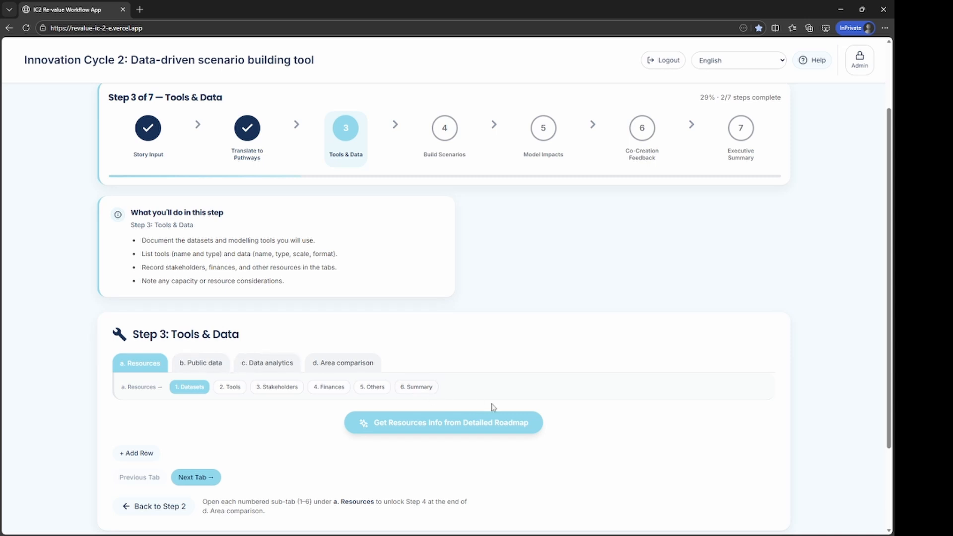
click(411, 429)
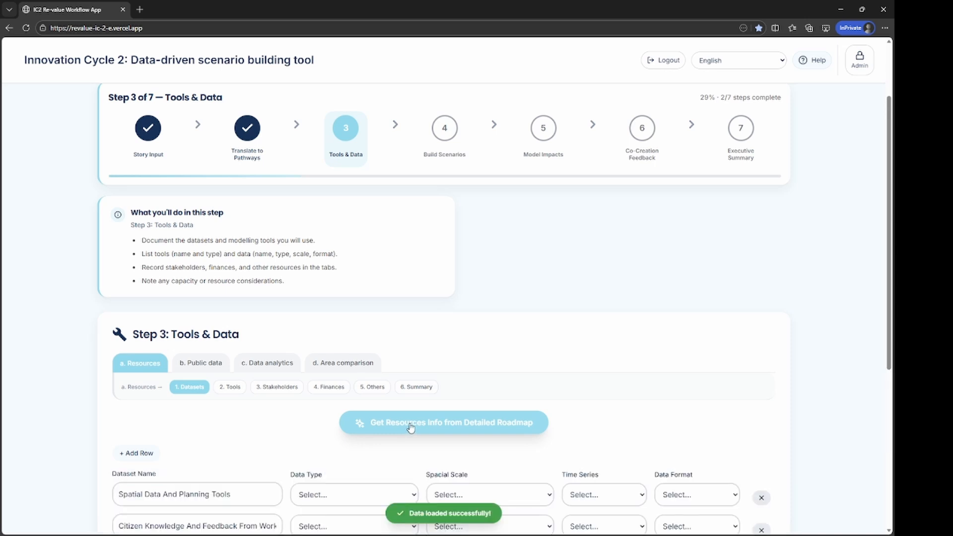
Set the five datasets' data types, in row order, to Physical, Environmental, Energy, Financial and Microclimate Data
scroll(411, 429, down, 2)
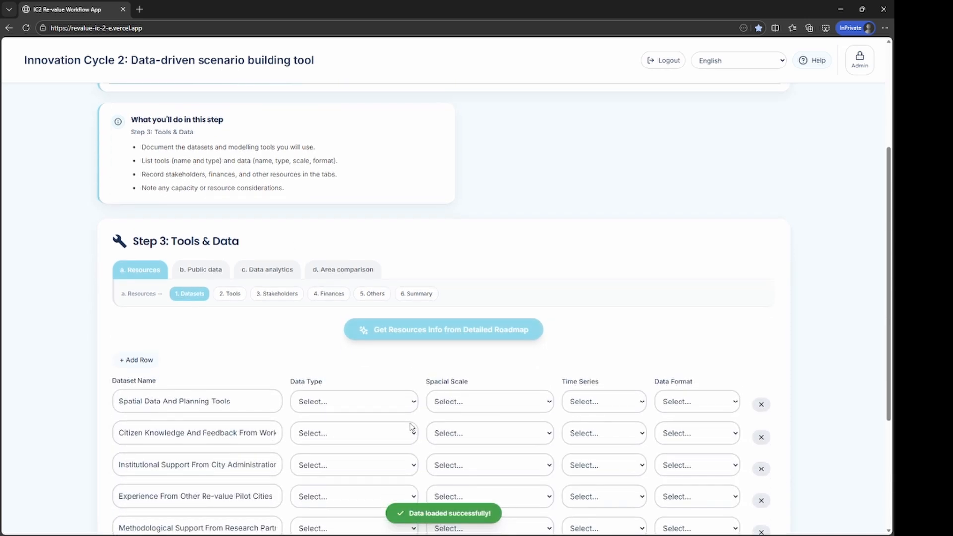
scroll(411, 427, down, 1)
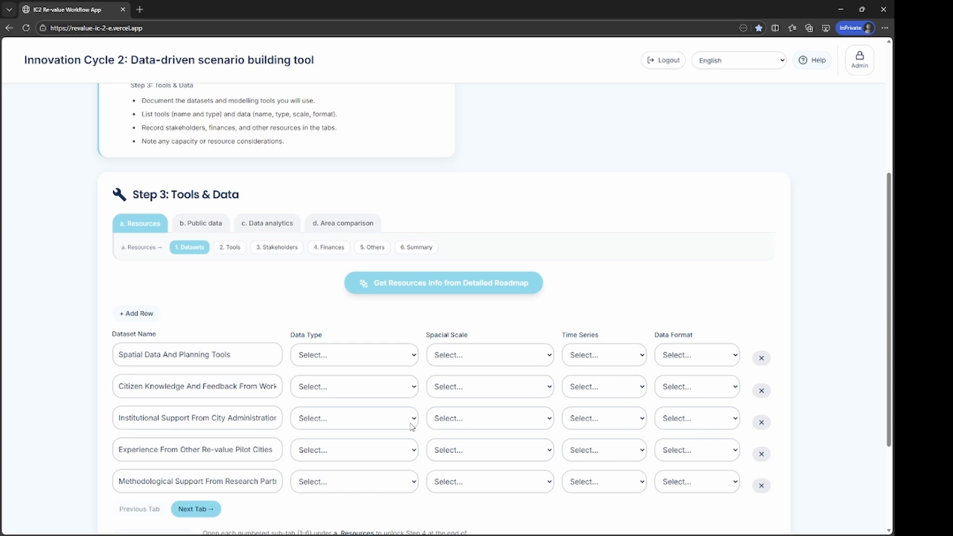
click(351, 358)
click(345, 390)
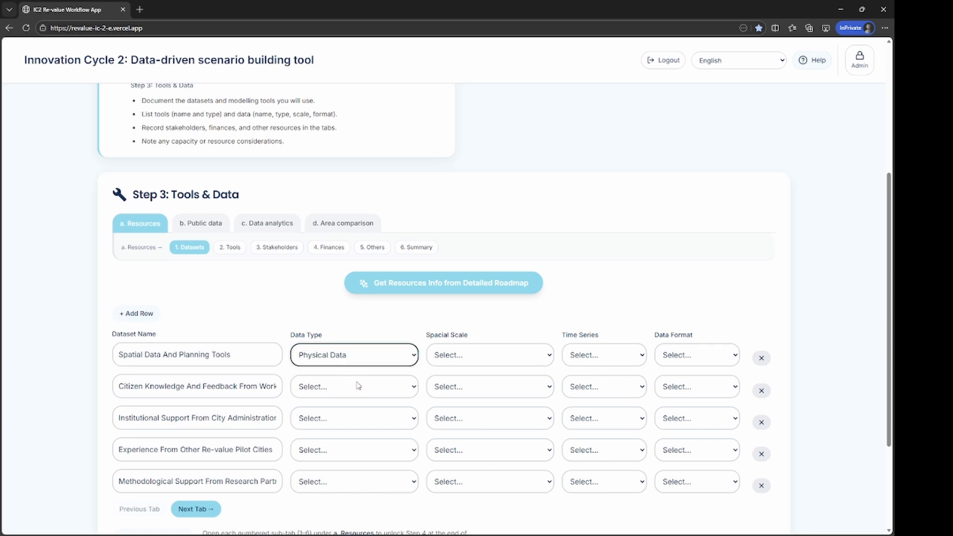
click(358, 387)
click(331, 334)
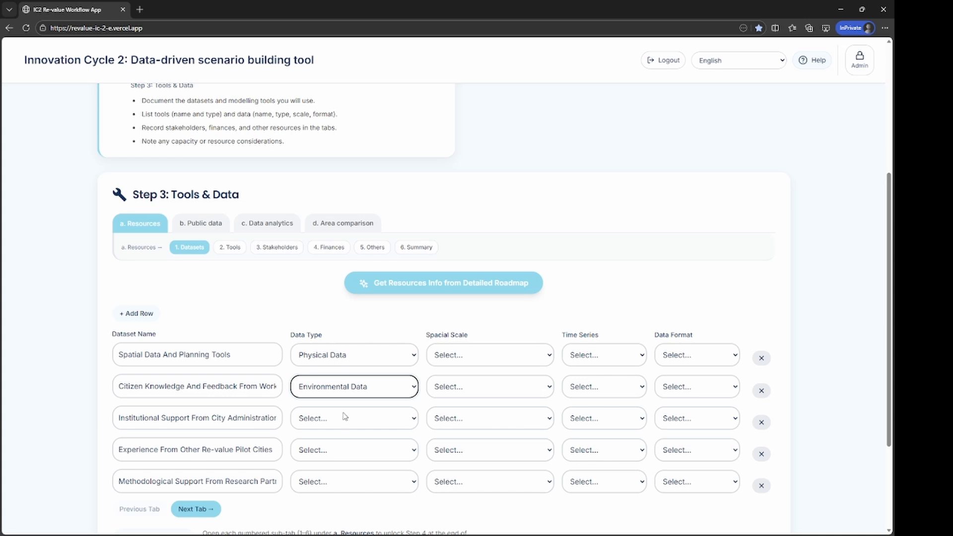
click(345, 416)
click(345, 340)
click(342, 452)
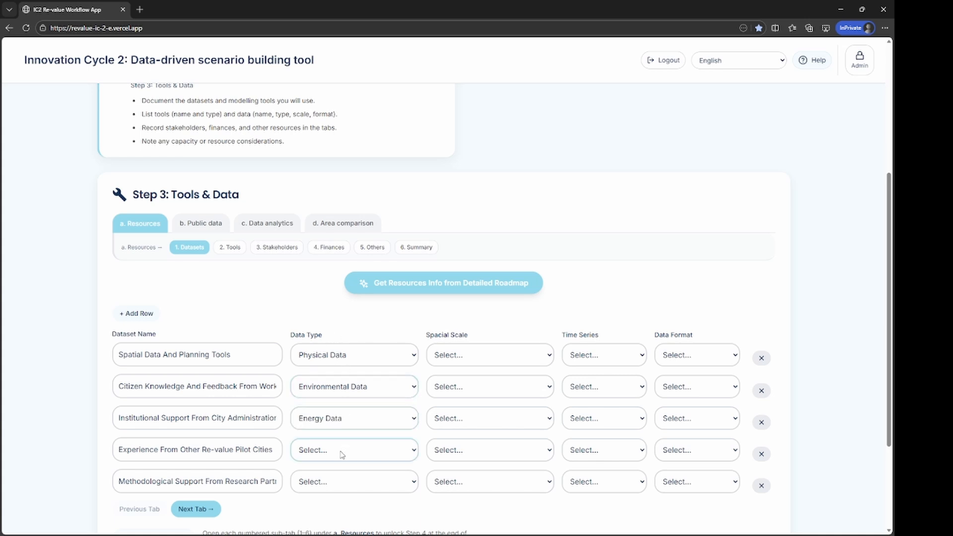
click(353, 412)
click(354, 480)
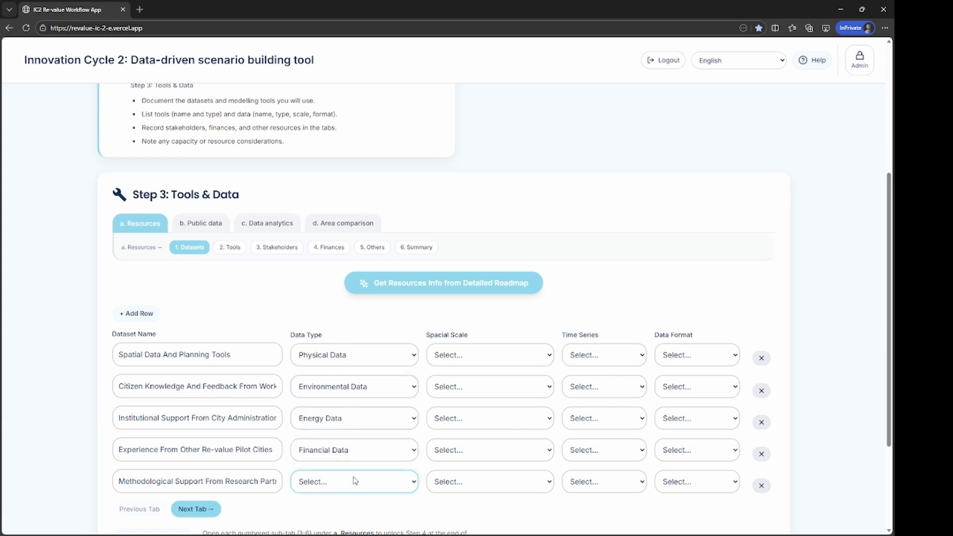
click(368, 387)
Set the datasets' spatial scales, in row order, to Higher, City, Neighbourhood, City and Building Scale
click(476, 355)
click(477, 395)
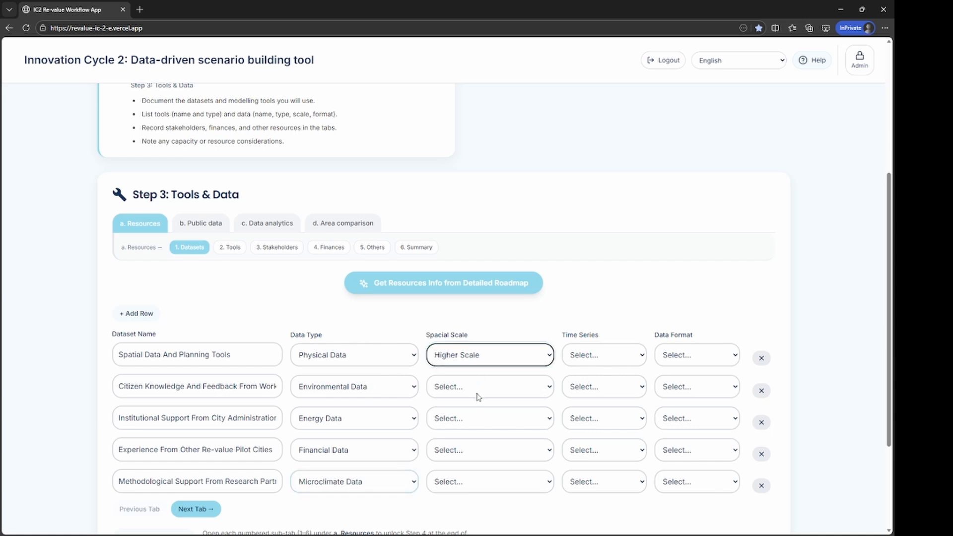
click(471, 382)
click(469, 433)
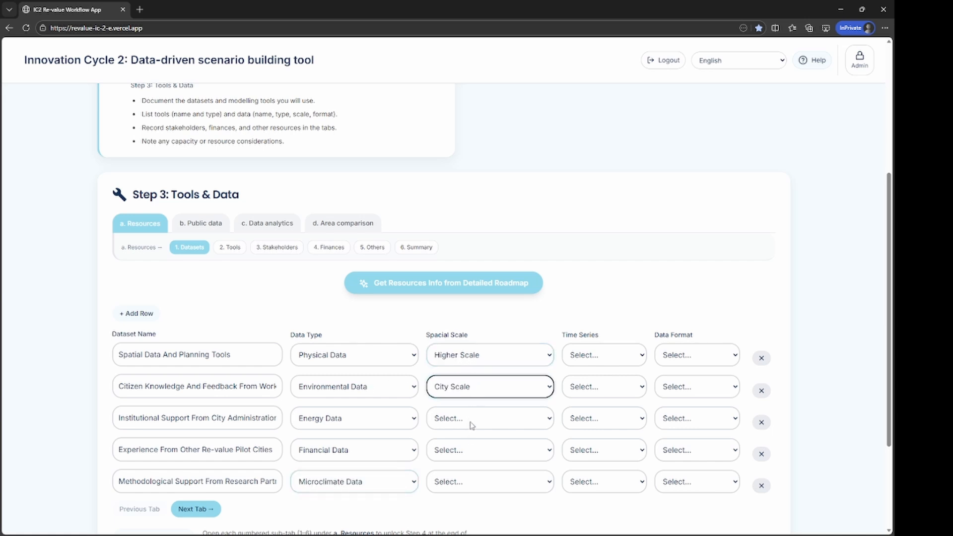
click(470, 427)
click(461, 479)
click(473, 452)
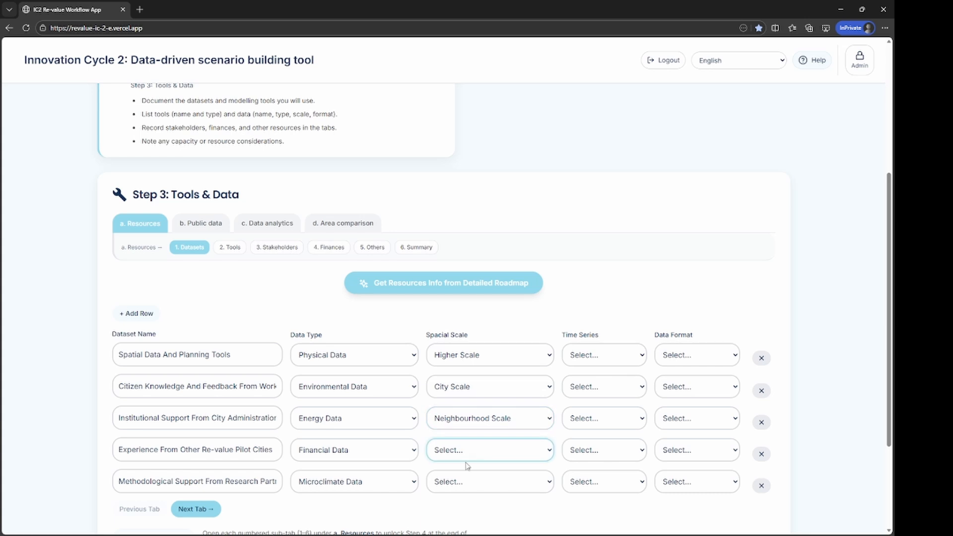
click(467, 497)
click(464, 485)
click(468, 448)
Set the datasets' time series, in row order, to Monthly, Daily, Yearly, Yearly and Monthly
click(608, 351)
click(599, 399)
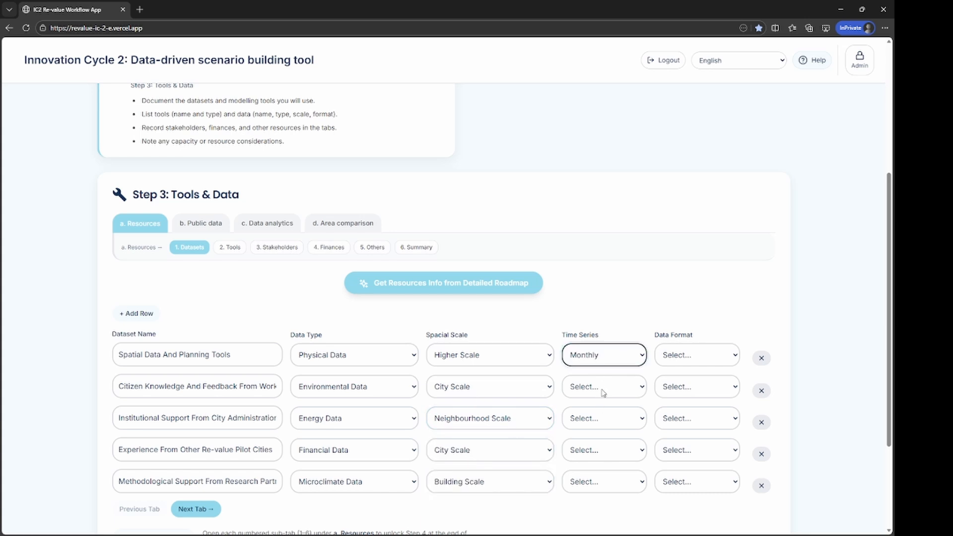
click(599, 392)
click(593, 441)
click(595, 422)
click(599, 462)
click(599, 454)
click(600, 457)
click(604, 453)
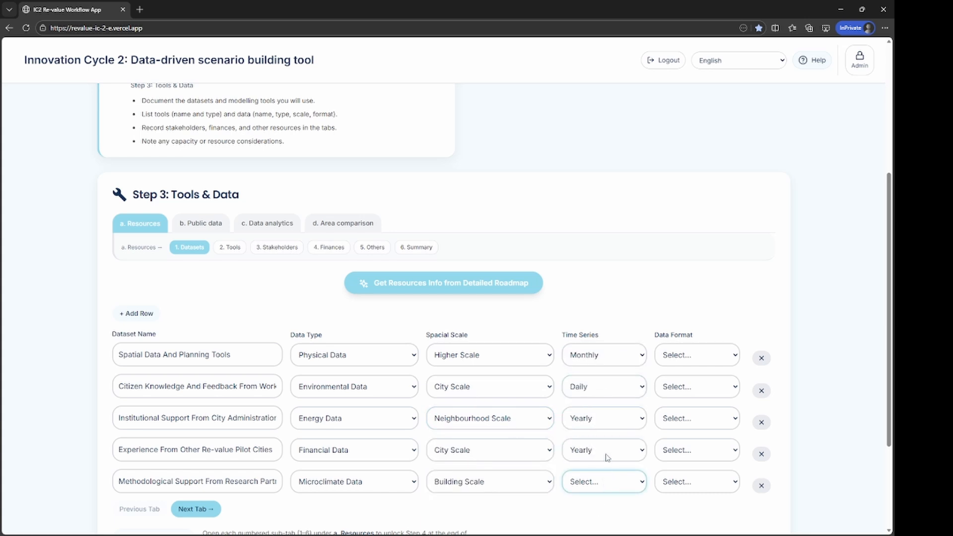
click(603, 482)
click(607, 439)
Set the datasets' data formats, in row order, to .shp, .html, .json, .geotiff and .csv
click(687, 355)
click(688, 399)
click(690, 392)
click(679, 322)
click(689, 423)
click(669, 317)
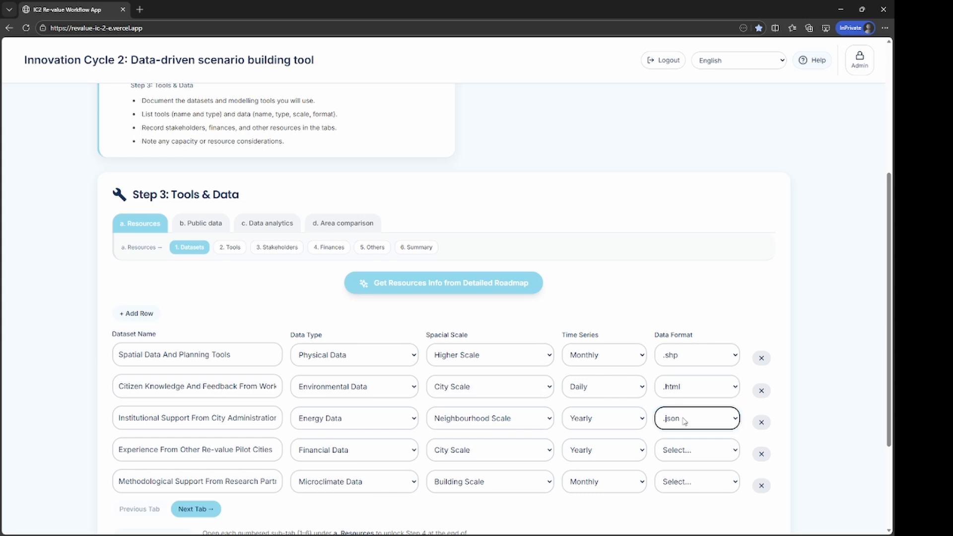
click(689, 448)
click(690, 382)
click(699, 479)
click(684, 334)
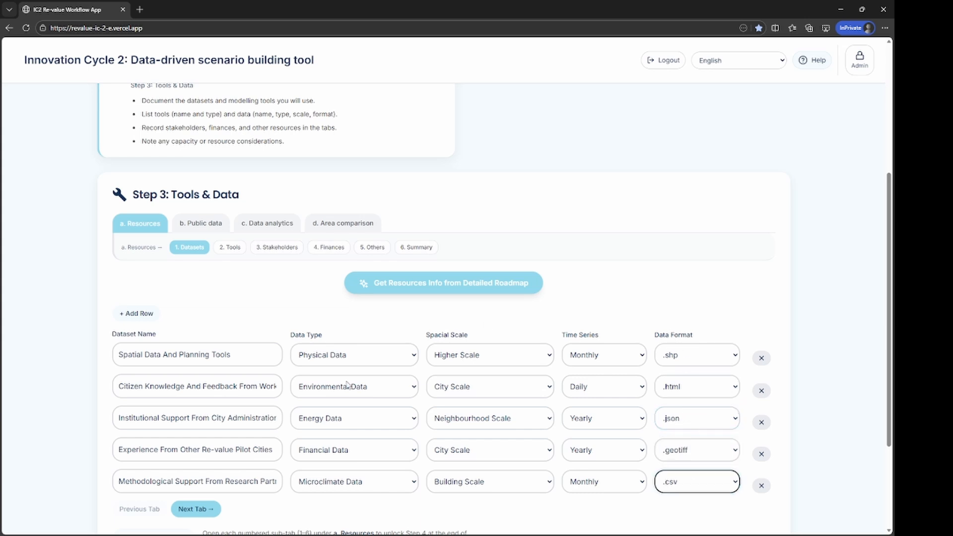
Request the roadmap's resource info for the Tools section and name the first tool Tool 1
click(195, 509)
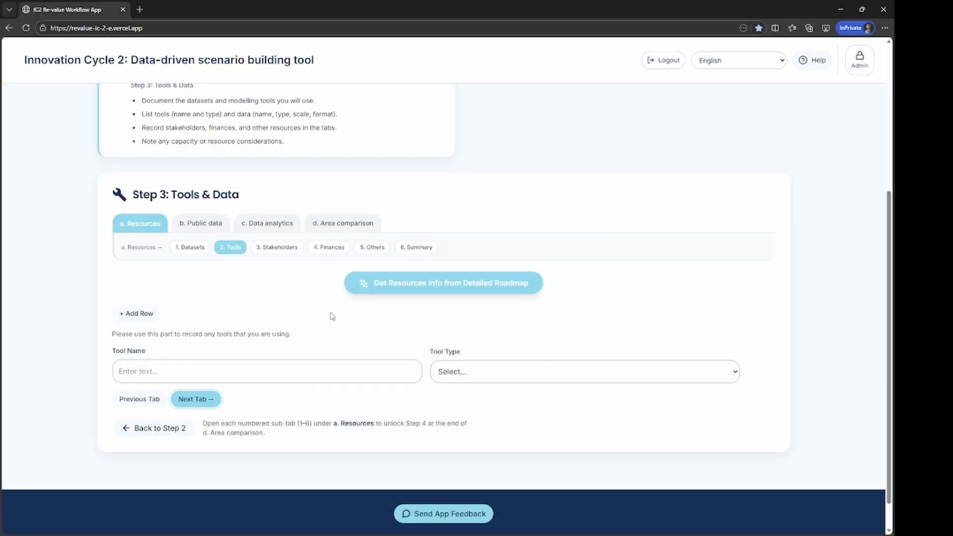
click(424, 287)
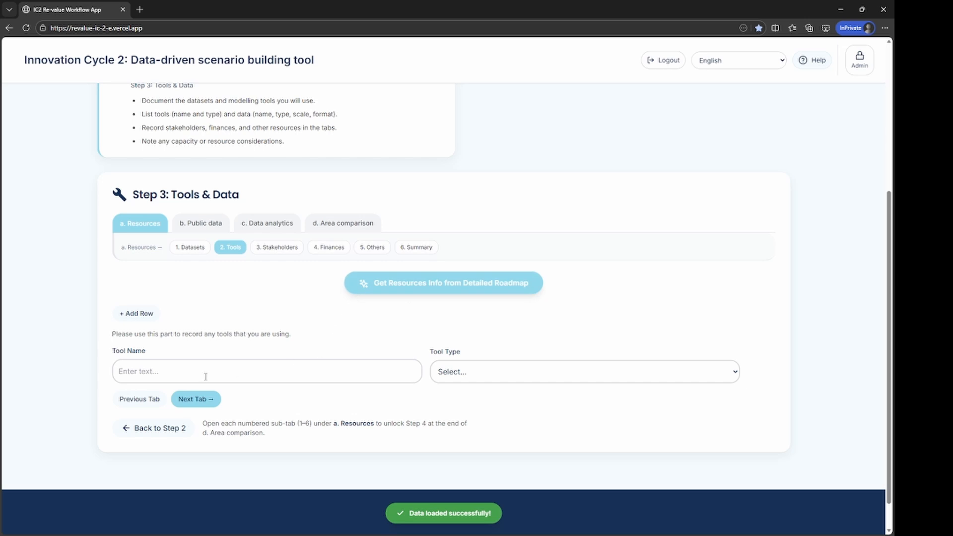
click(224, 370)
text(Tool 1)
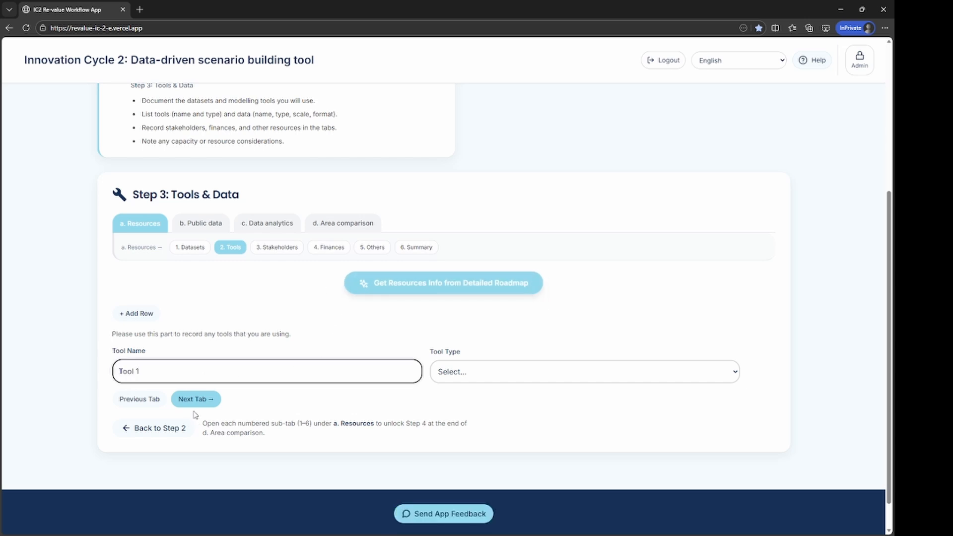
Add two more tool rows named Tool 2 and Tool 3
click(151, 314)
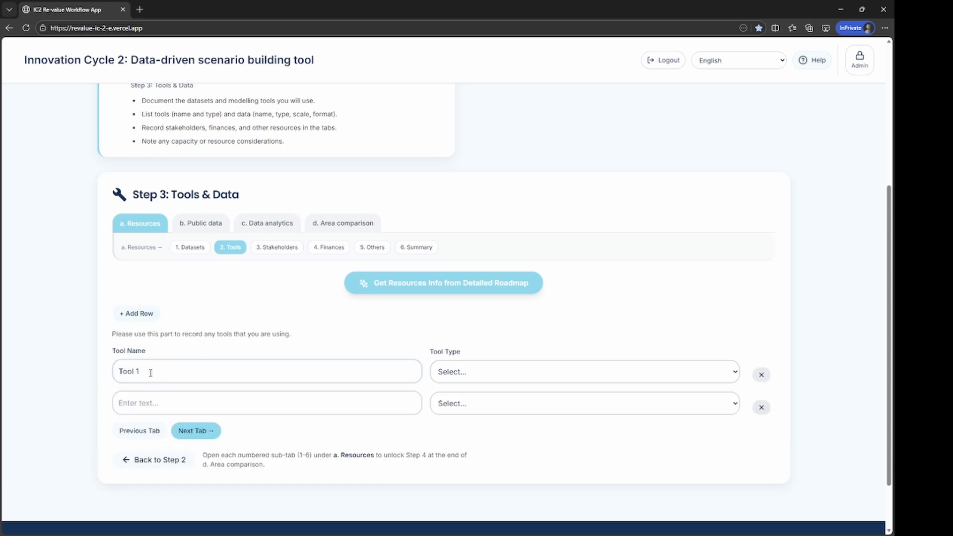
click(143, 400)
text(Tool 2)
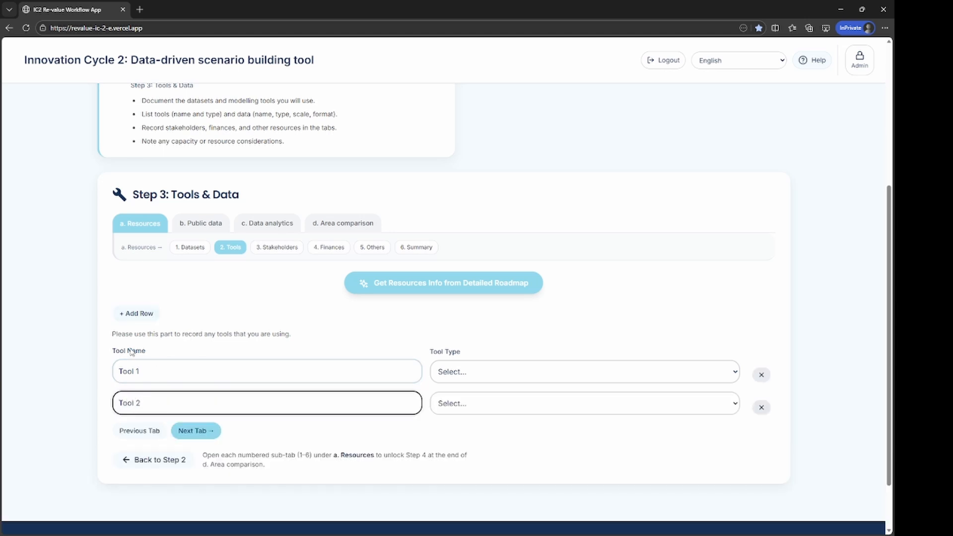
click(130, 315)
click(129, 434)
text(Tool 3)
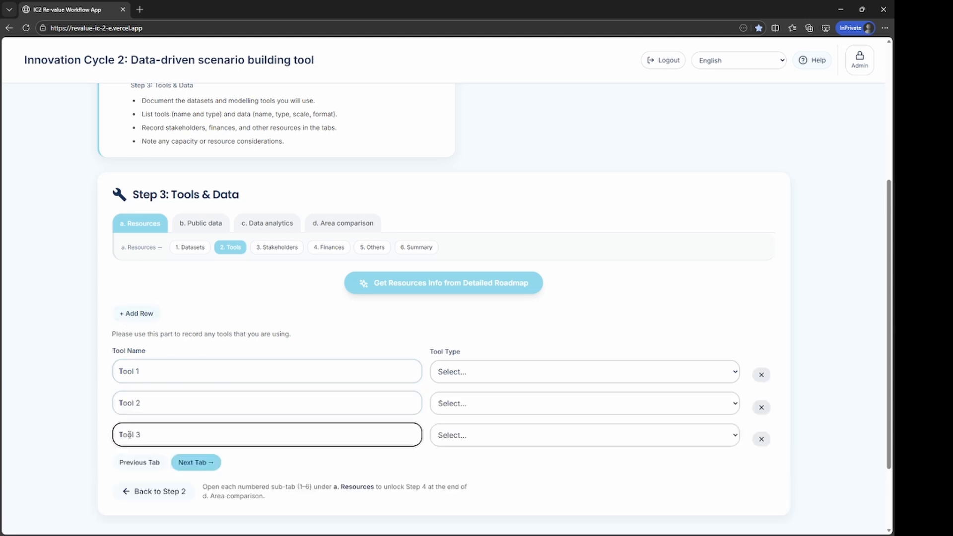
Set Tool 1's type to Simulation Tool and choose a tool type for Tool 2 and Tool 3
click(583, 366)
click(562, 404)
click(562, 403)
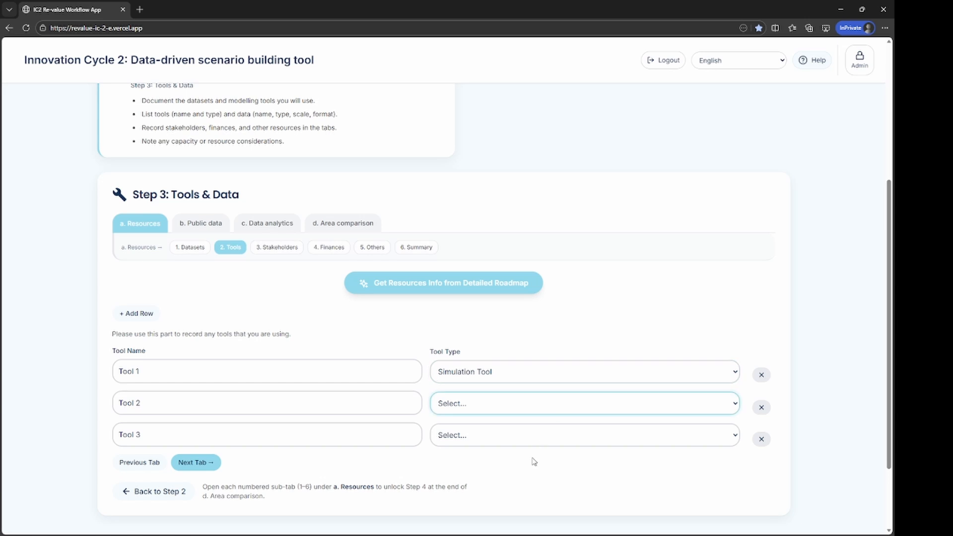
click(533, 459)
click(535, 439)
click(499, 399)
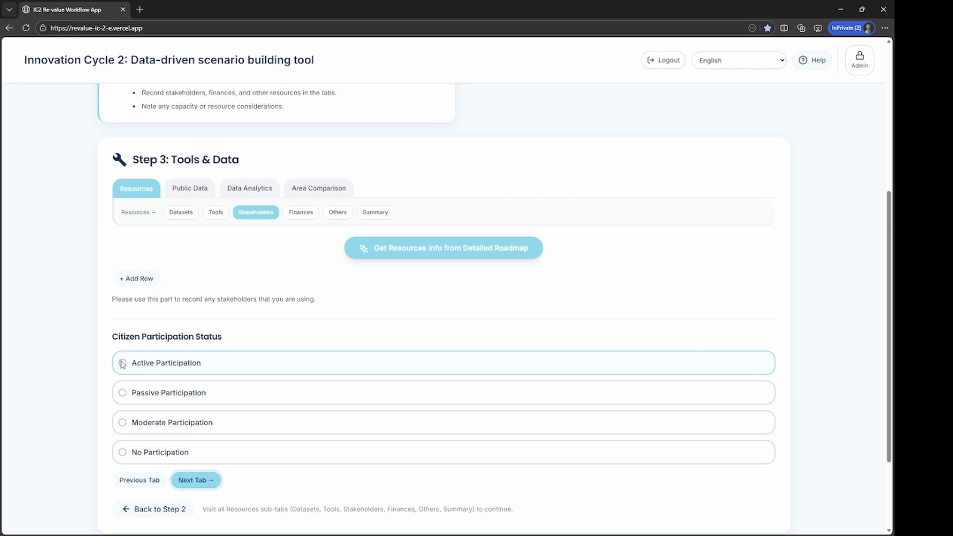
Load the stakeholders from the detailed roadmap and set the first two roles to Municipality and Technology Provider
click(440, 249)
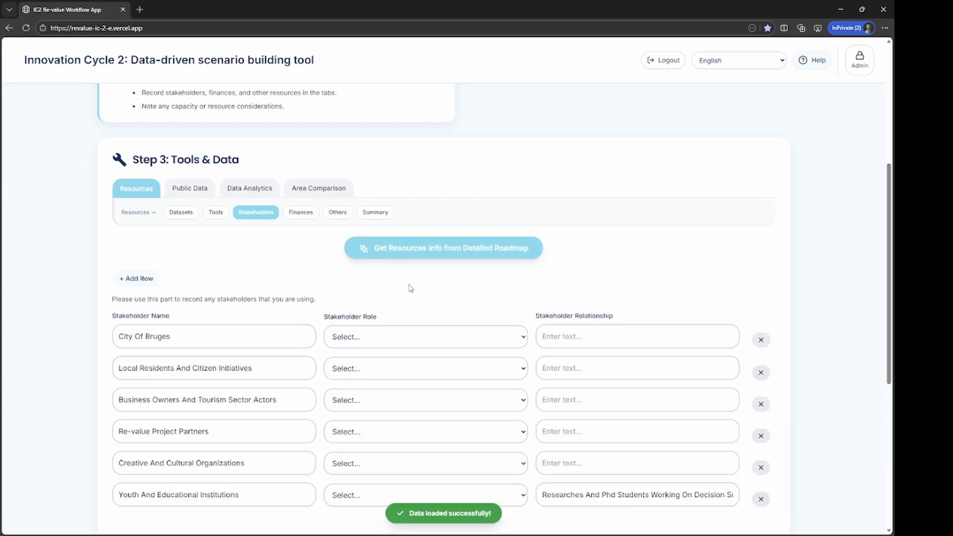
click(396, 343)
click(386, 379)
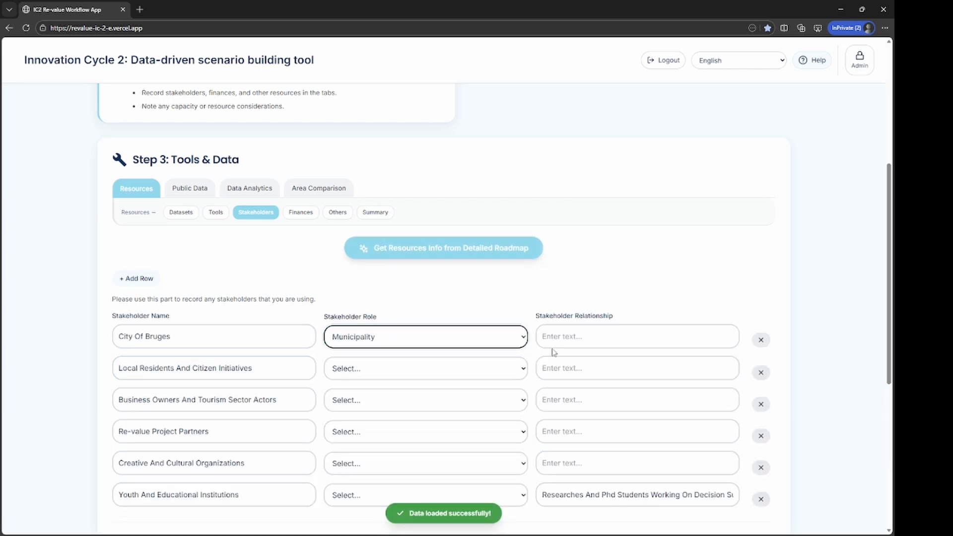
click(576, 339)
click(399, 381)
click(388, 438)
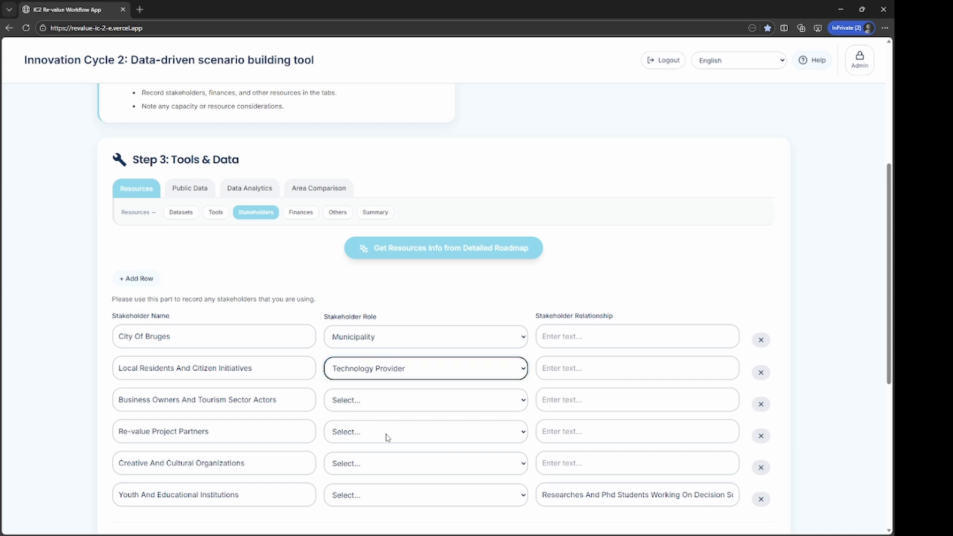
Set the stakeholder role of Business Owners And Tourism Sector Actors to Research Institute and of Re-value Project Partners to Partner
click(389, 410)
click(381, 449)
click(382, 432)
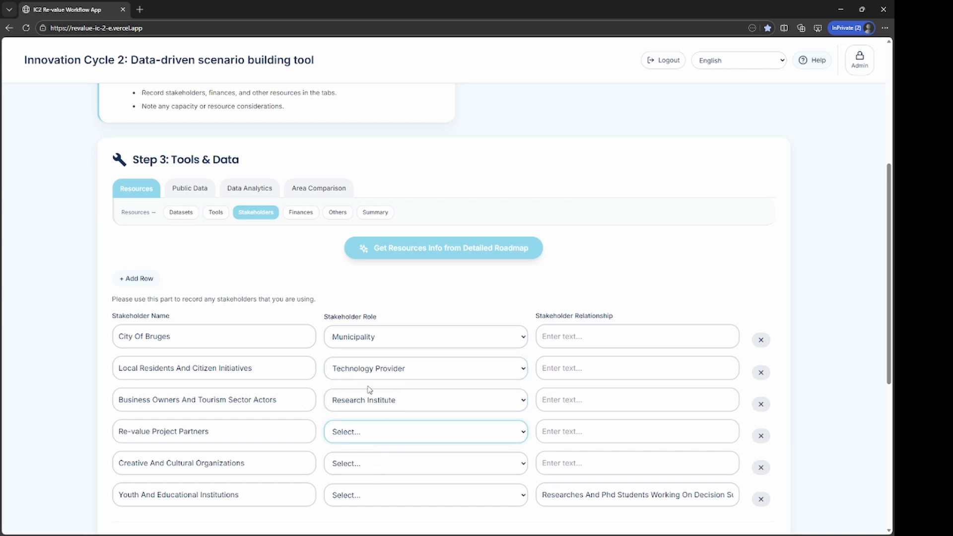
click(370, 409)
click(375, 439)
click(374, 411)
Assign the role Creative Agency to Creative And Cultural Organizations and Municipality to Youth And Educational Institutions
click(373, 455)
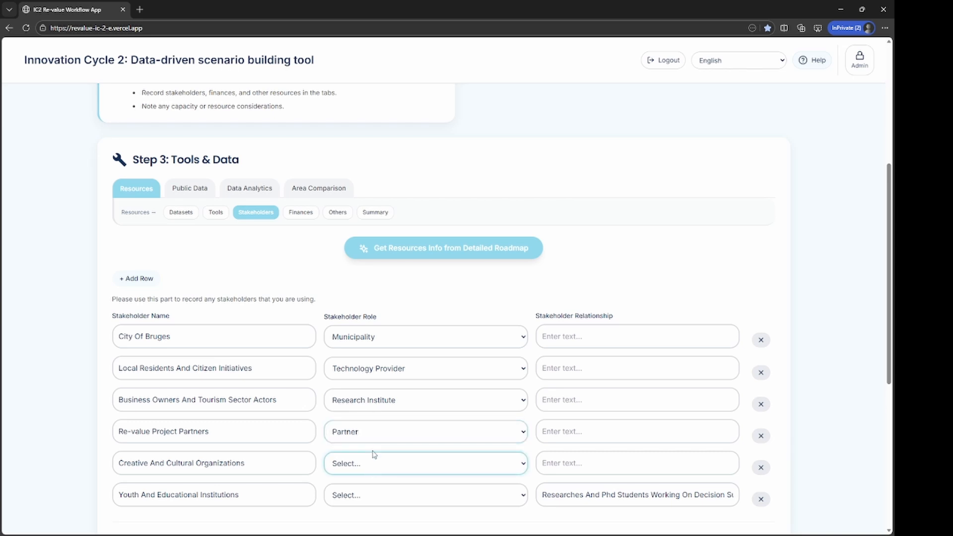
click(375, 382)
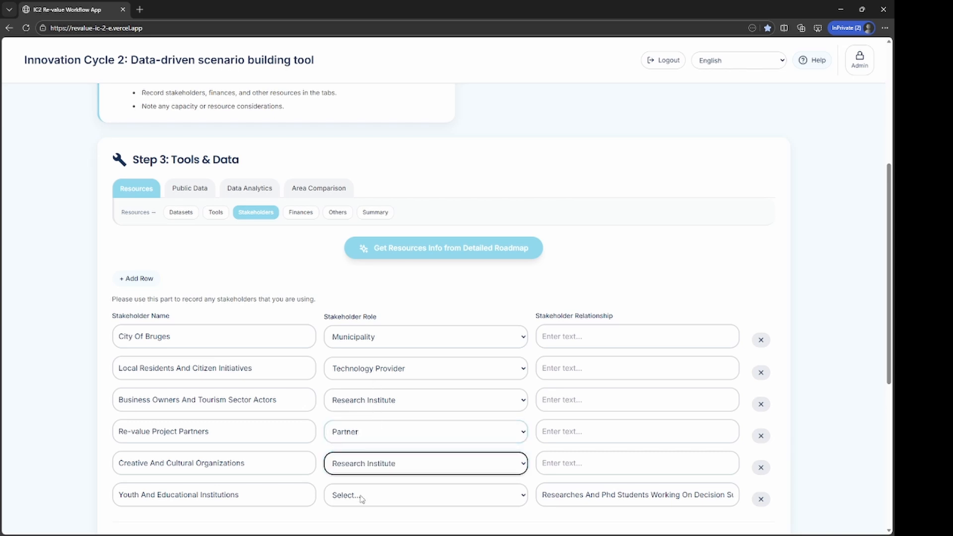
click(365, 401)
click(373, 469)
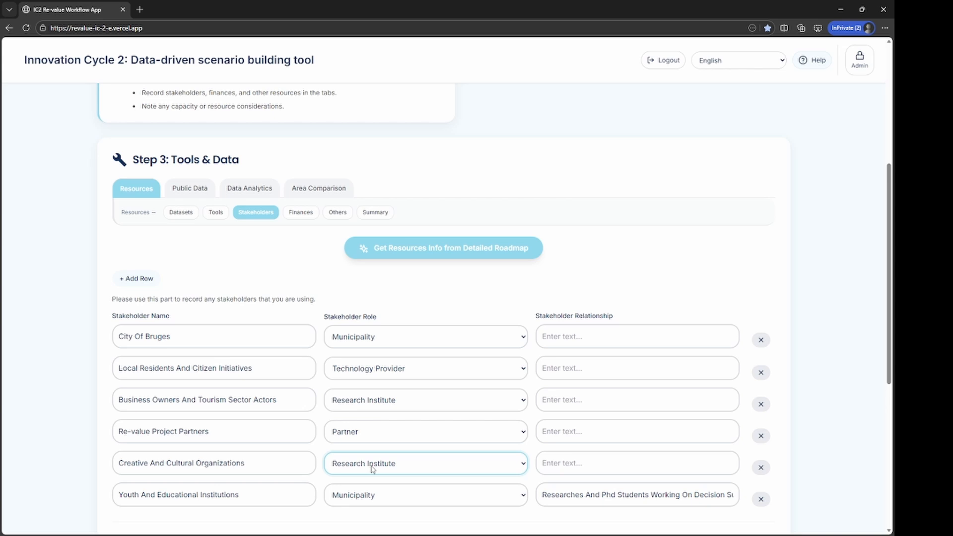
click(363, 423)
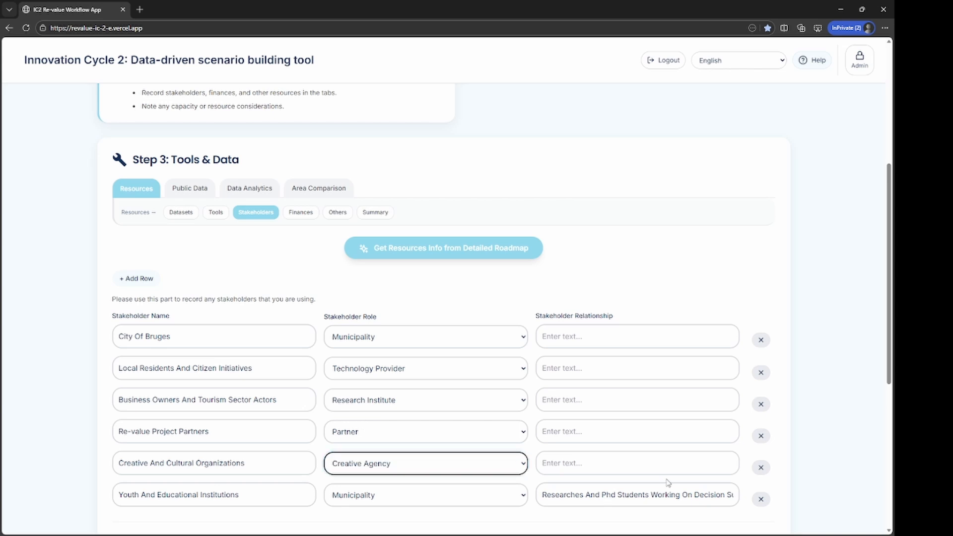
Set the citizen participation status below the stakeholder list to Passive Participation
scroll(819, 302, down, 2)
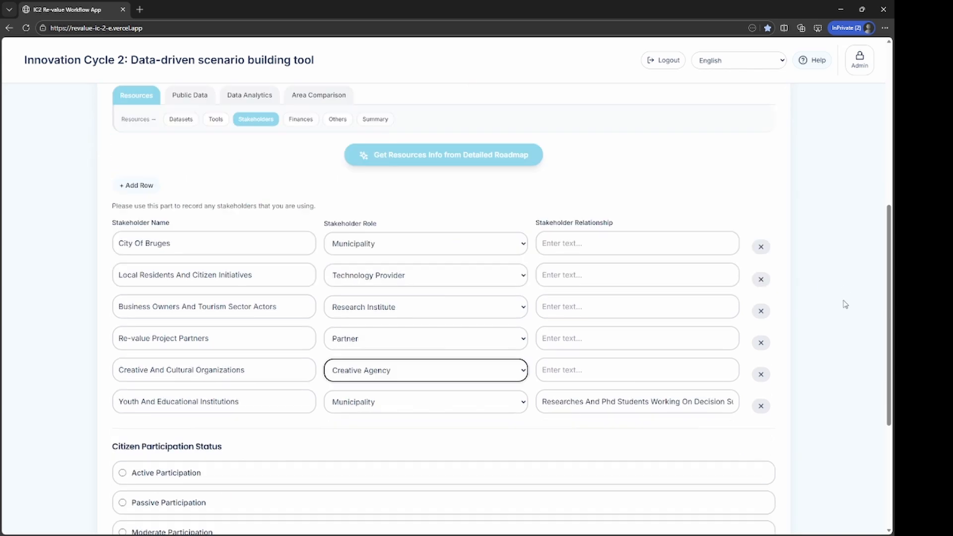
scroll(845, 304, down, 2)
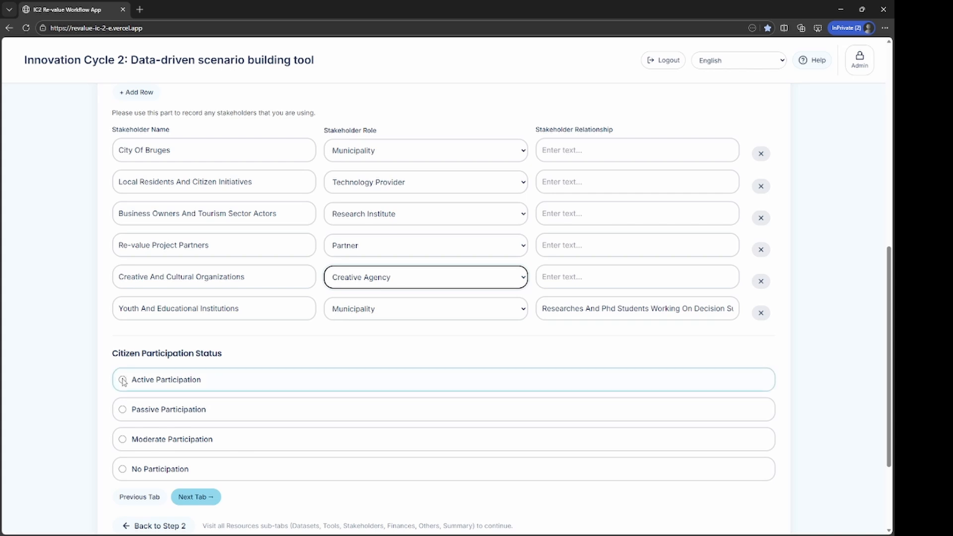
click(144, 414)
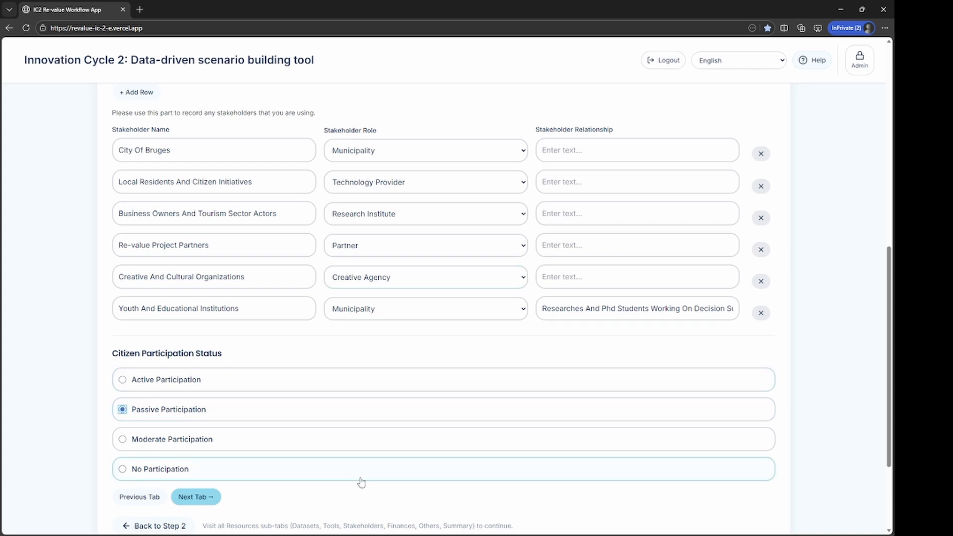
scroll(361, 482, up, 1)
scroll(361, 481, down, 2)
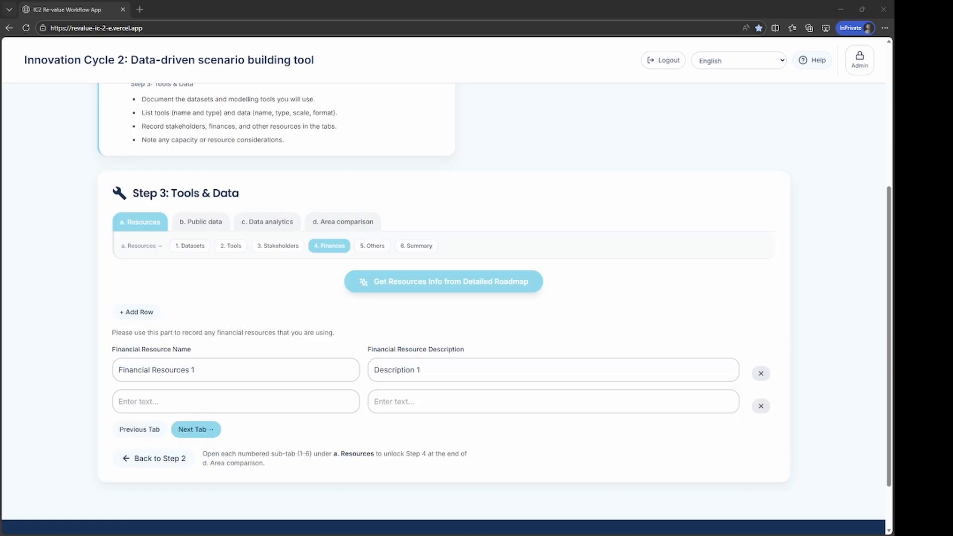
Fill in the second financial resource with the name Financial Resources 2 and the description Description B
click(147, 405)
text(Finan)
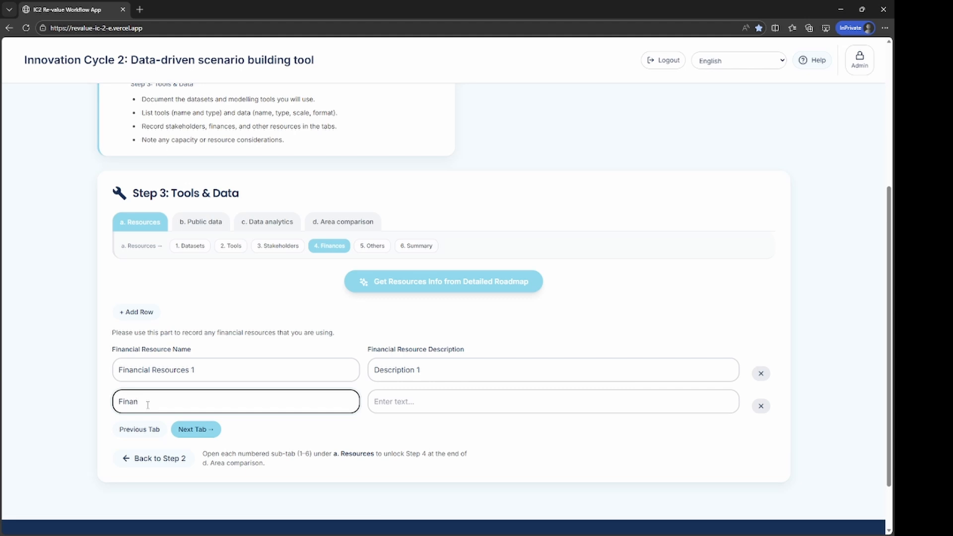
text(cial Resources 2)
click(448, 398)
text(Description B)
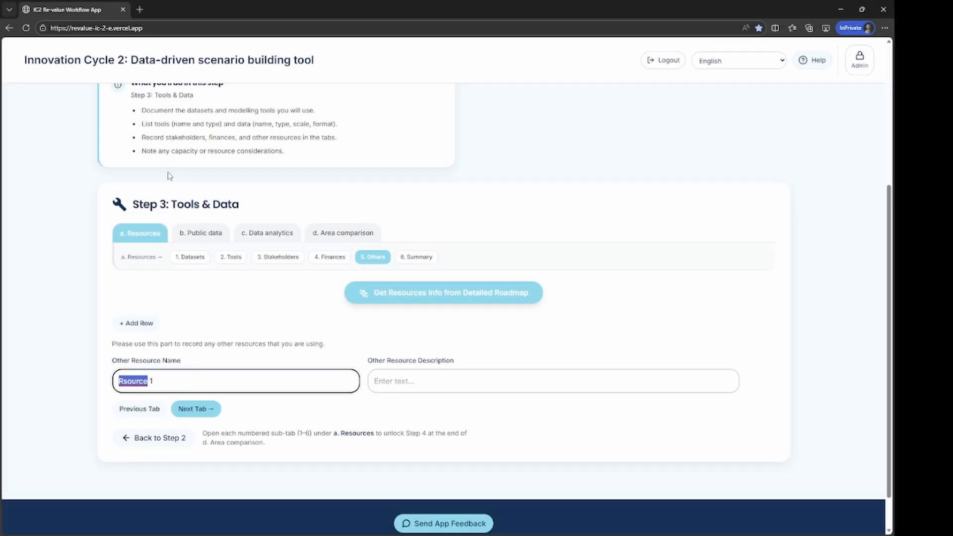
Correct the first other resource's name to Resource 1 and describe it as Description X
text(Resource 1)
click(418, 382)
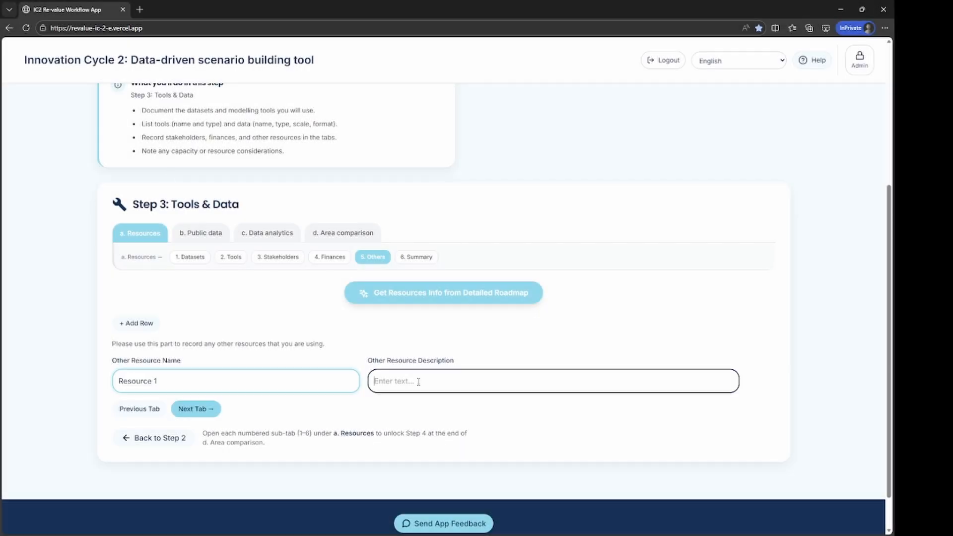
text(Description)
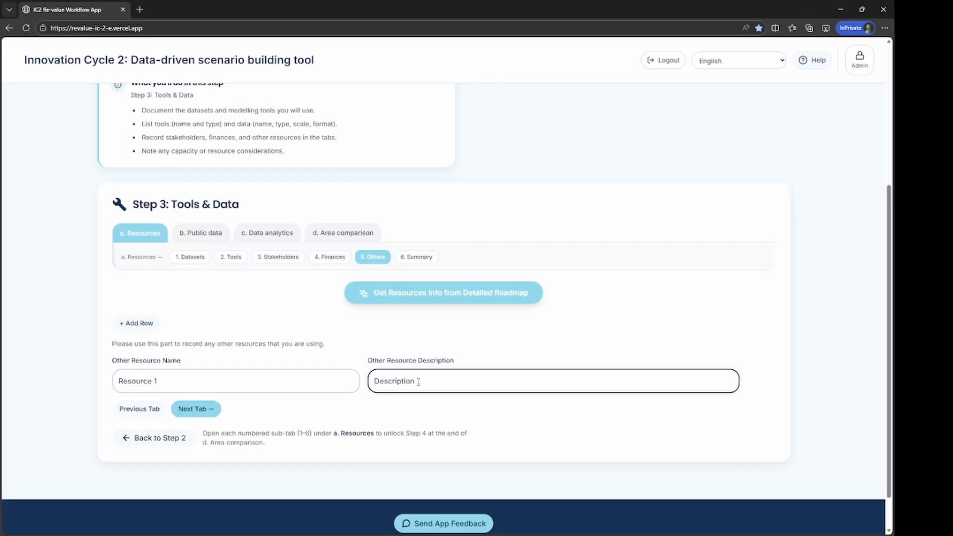
text( X)
Add a second row of other resources named Resource 2 and enter its description
click(123, 323)
click(139, 413)
text(Re)
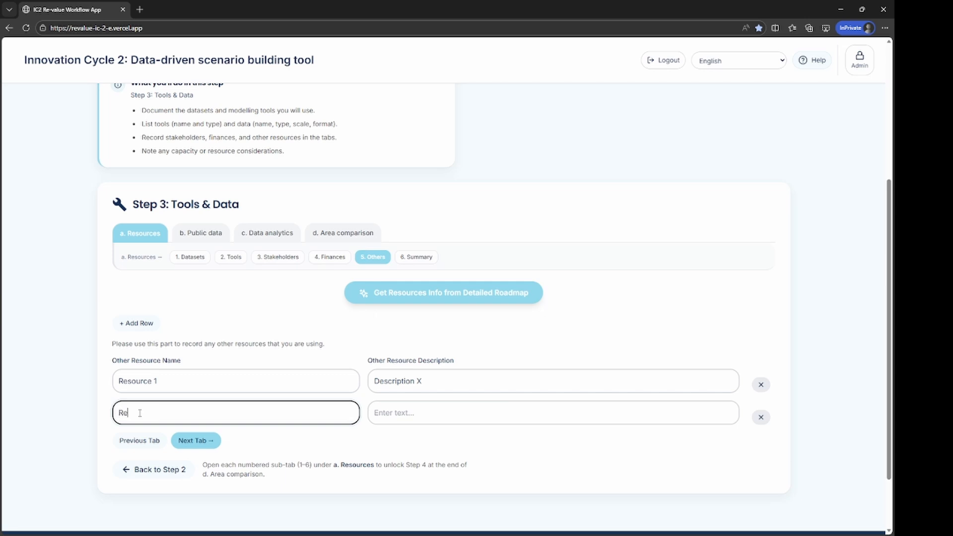
text(source 2)
click(457, 419)
text(Des)
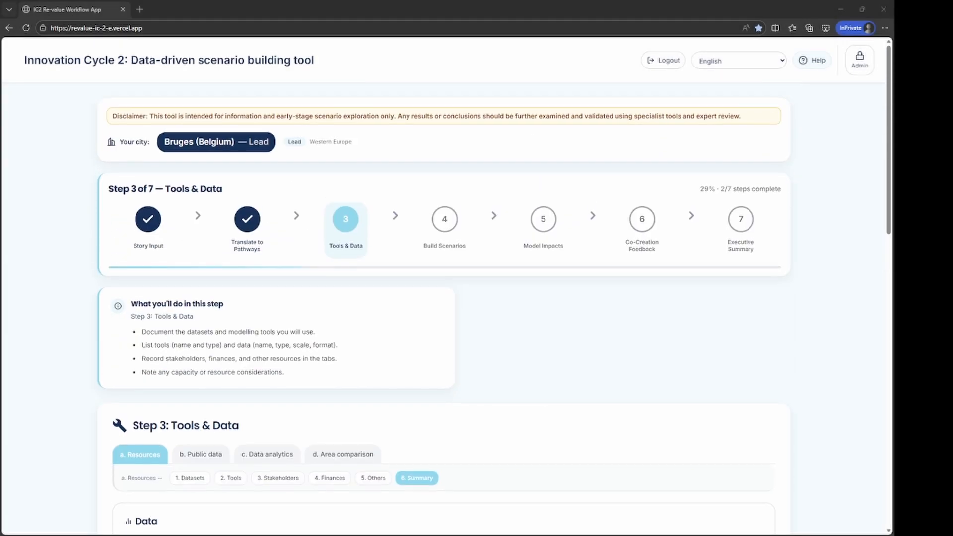
Review the resources summary covering data, tools, stakeholders and financial resources
scroll(494, 289, down, 3)
scroll(495, 306, down, 5)
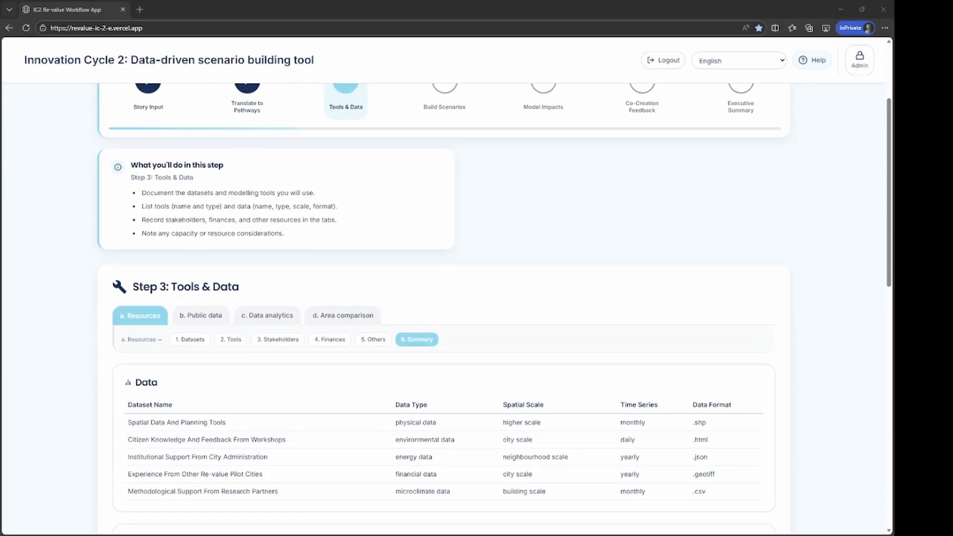
scroll(502, 304, down, 4)
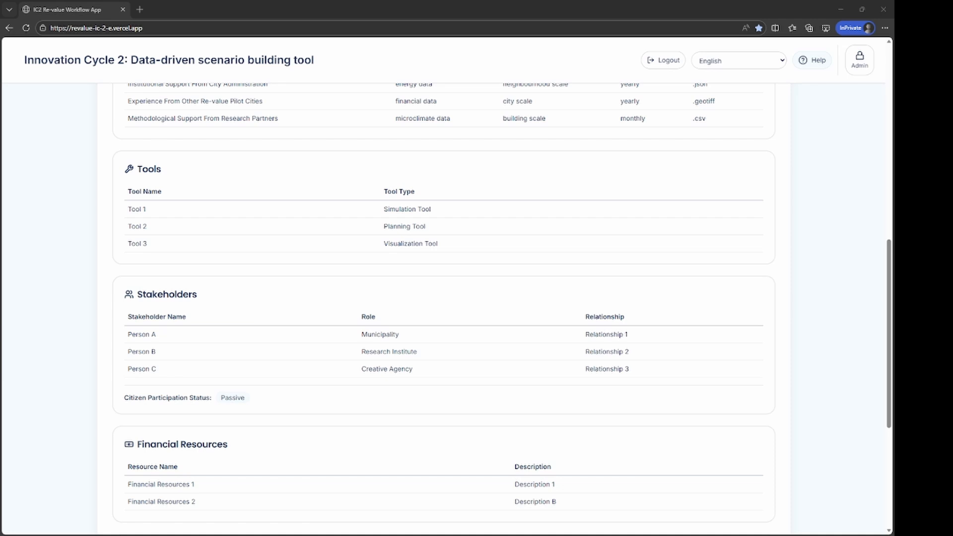
scroll(444, 308, down, 3)
scroll(444, 308, down, 2)
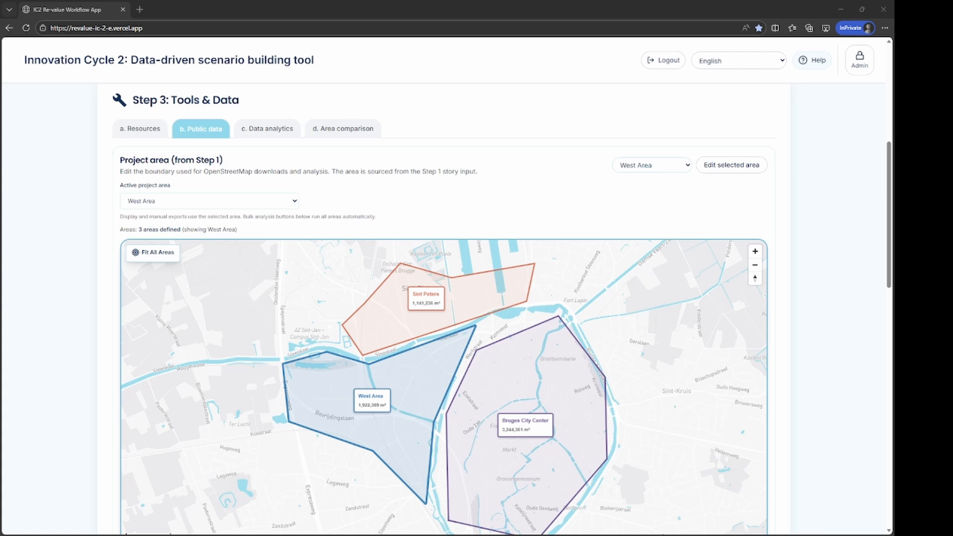
Make Sint Peters the active project area and run the OpenStreetMap data export for all 3 areas
click(650, 201)
click(651, 193)
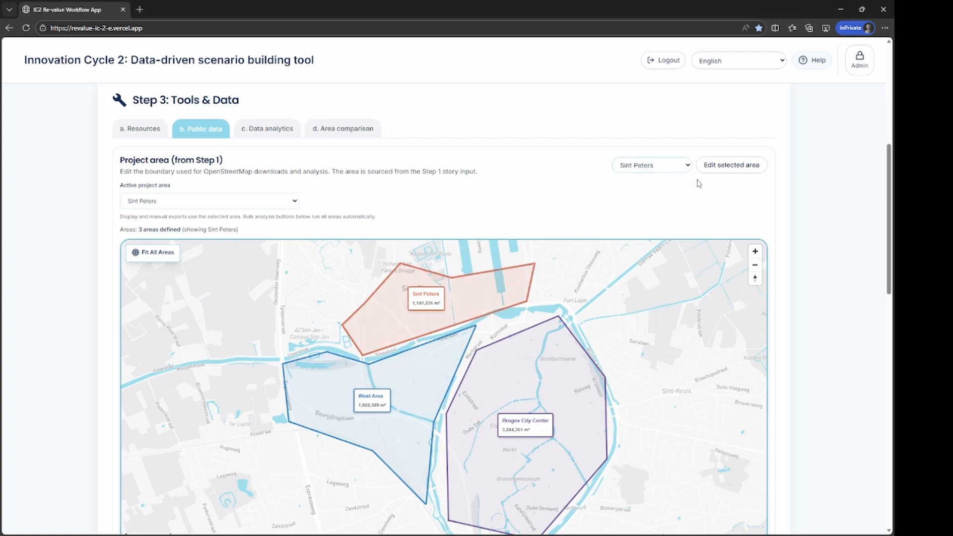
scroll(780, 224, down, 6)
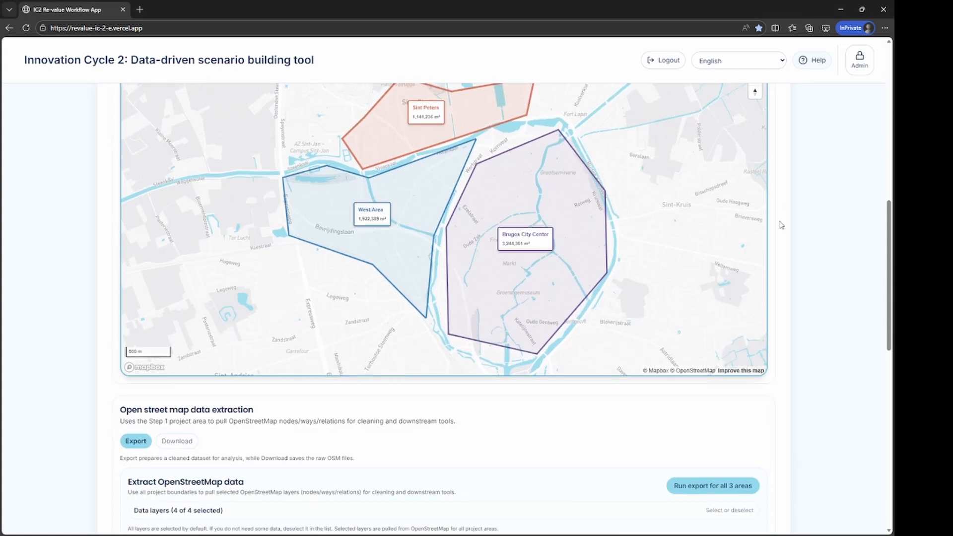
scroll(781, 224, down, 1)
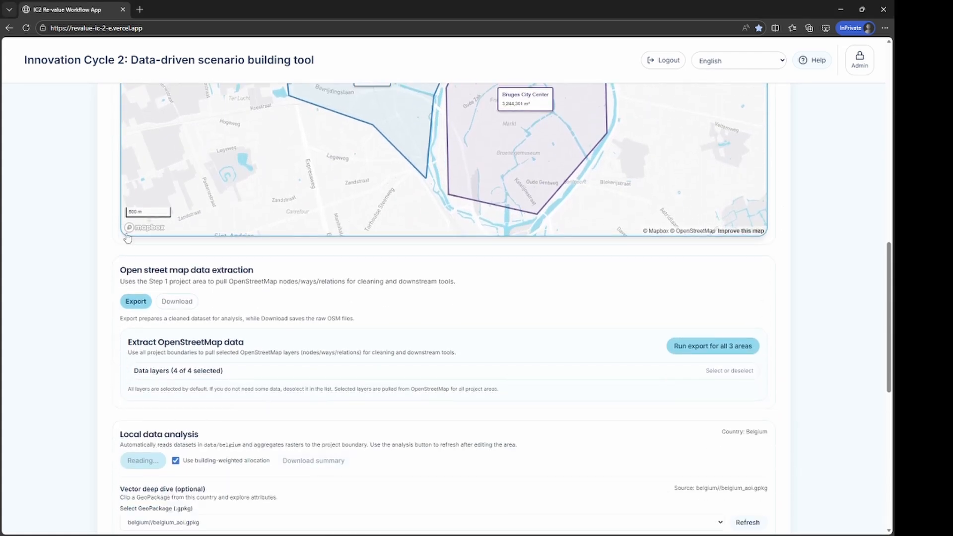
click(717, 348)
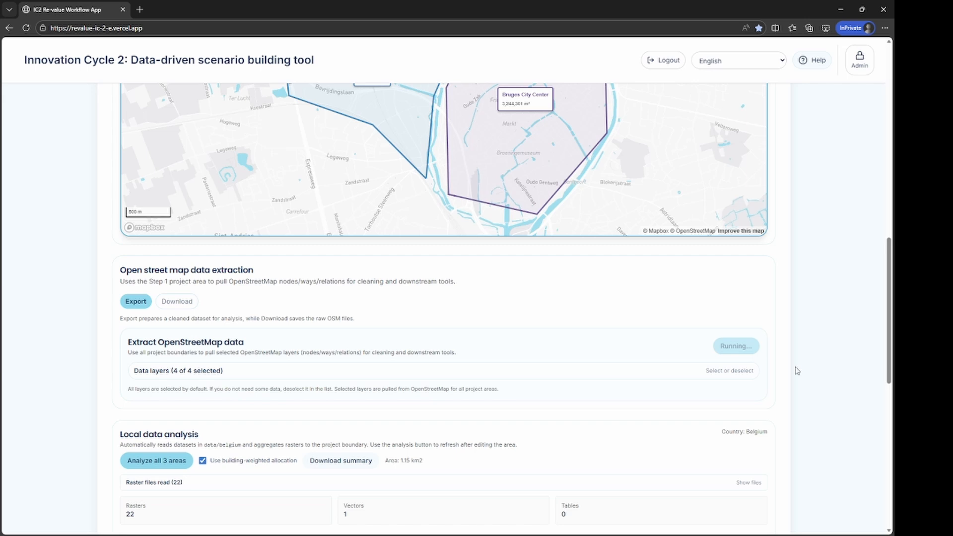
Run the local data analysis for all 3 areas, and clip and load the belgium_aoi.gpkg GeoPackage for them
scroll(796, 370, down, 3)
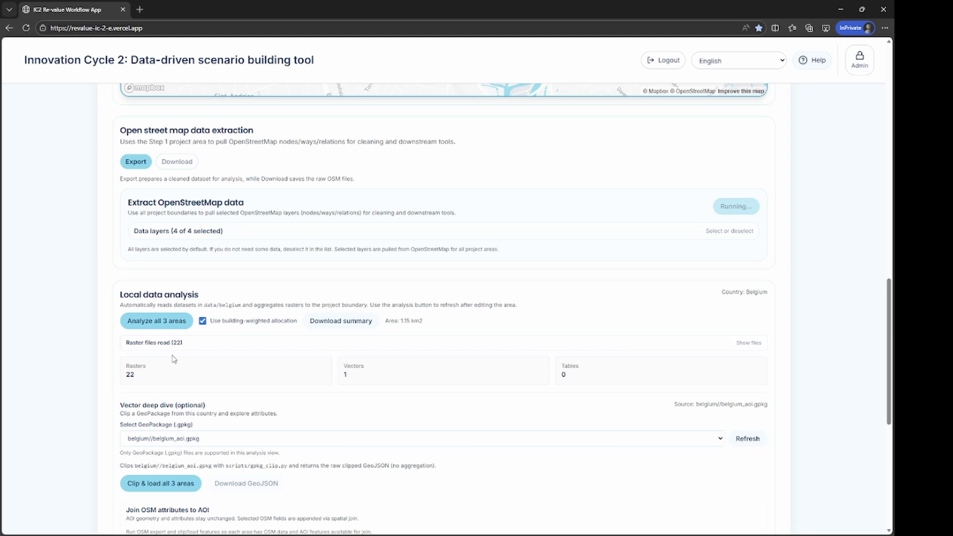
click(172, 328)
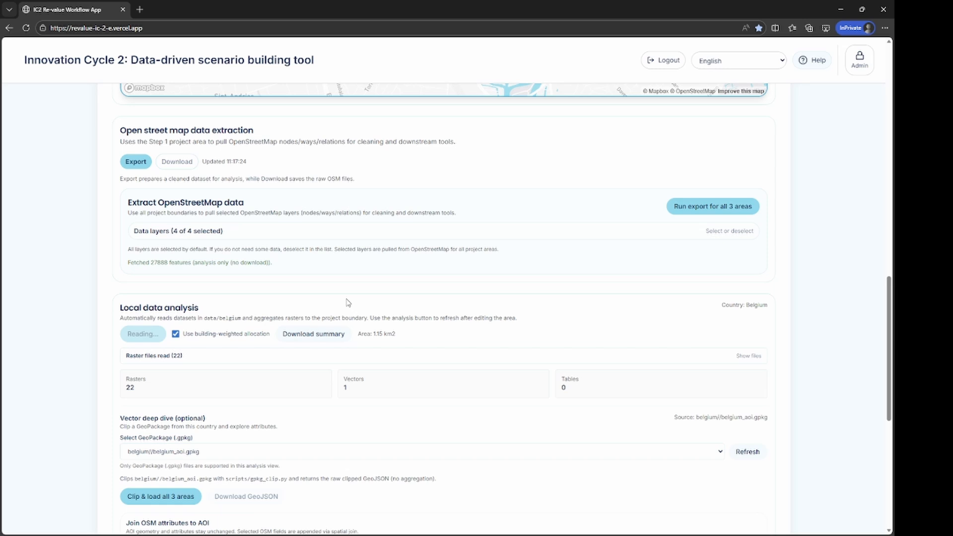
scroll(347, 302, down, 3)
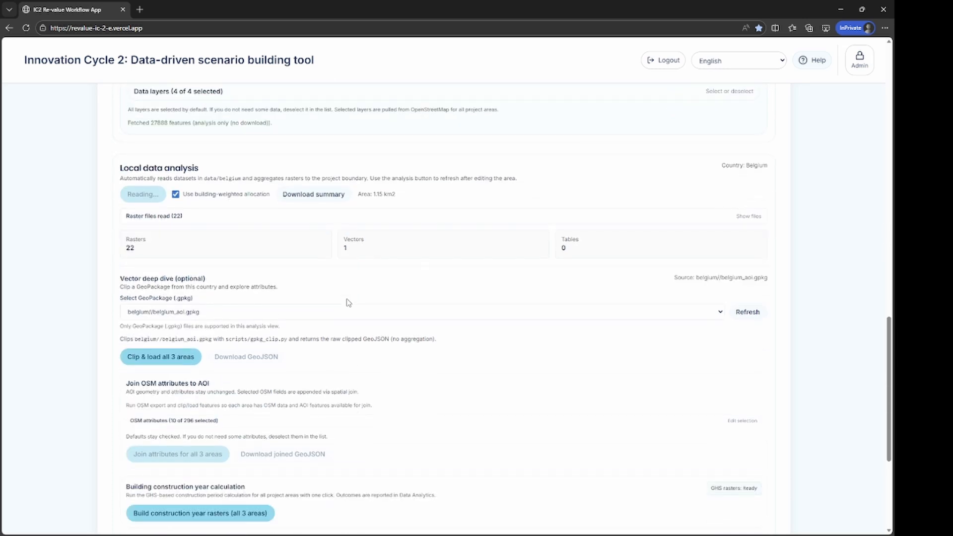
scroll(348, 302, up, 1)
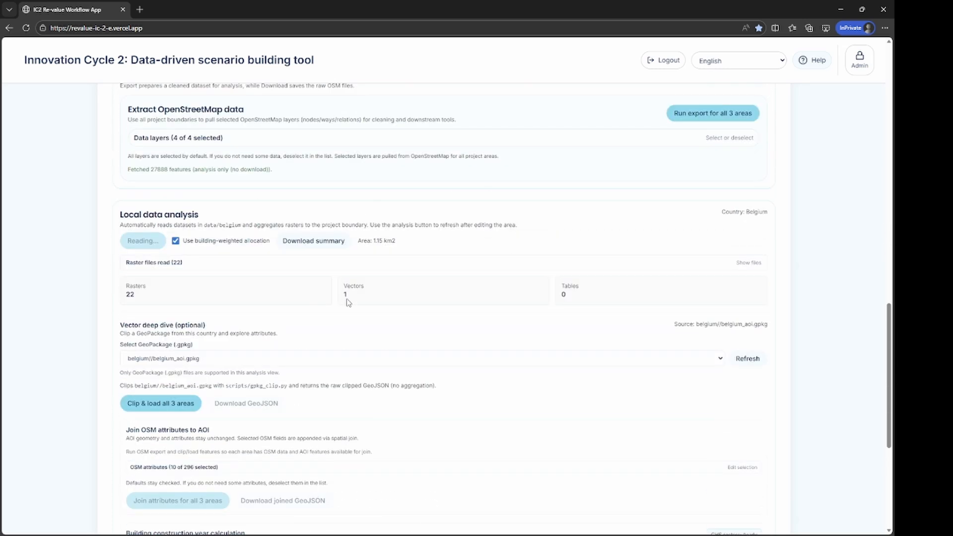
click(191, 404)
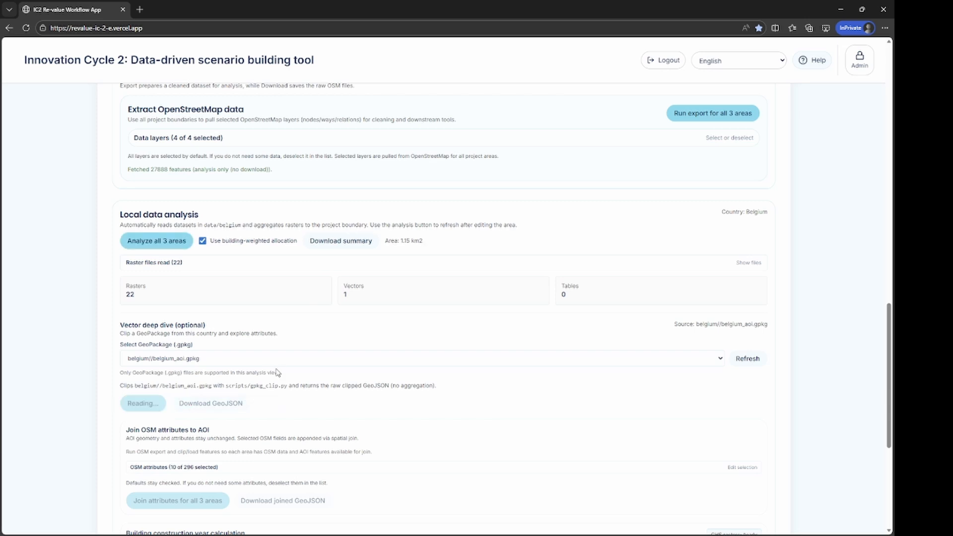
Join the OSM attributes for all 3 areas and build their construction year rasters
scroll(277, 372, down, 3)
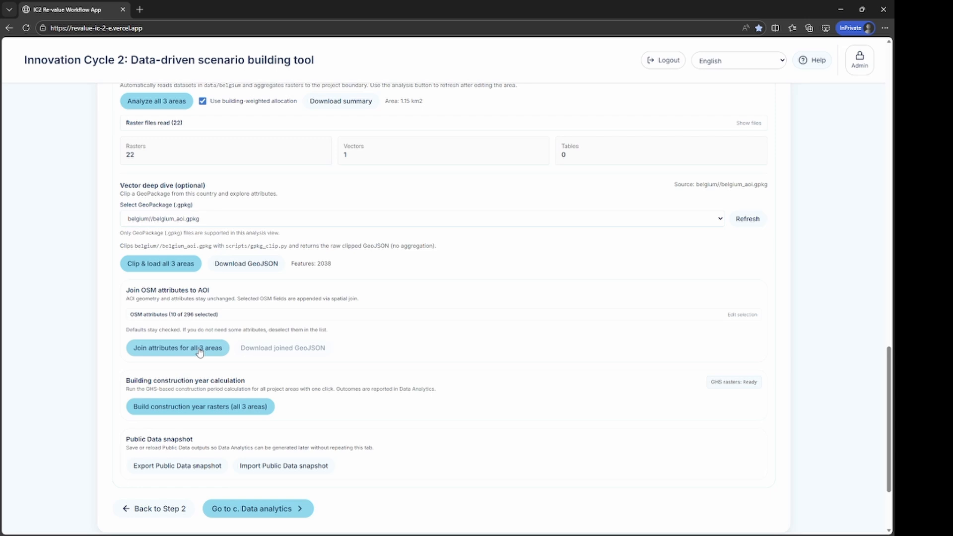
click(199, 350)
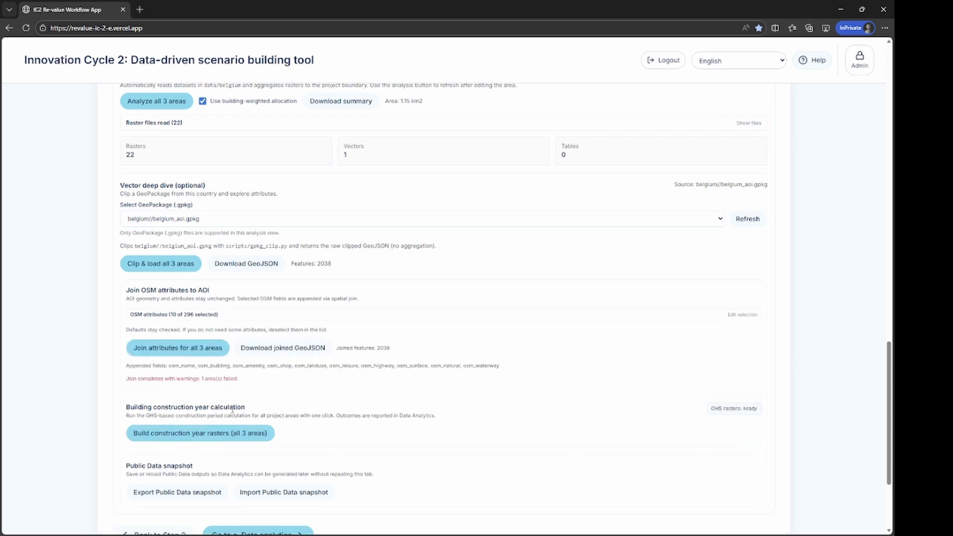
click(230, 436)
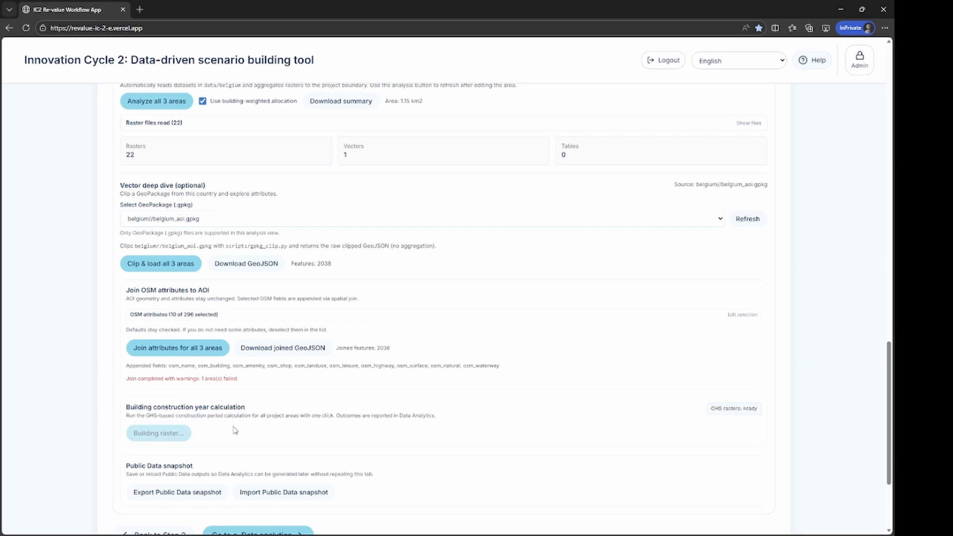
Go to the data analytics section and examine Sint Peters' 3D buildings in a tilted, close-up map view
scroll(234, 429, down, 1)
click(268, 488)
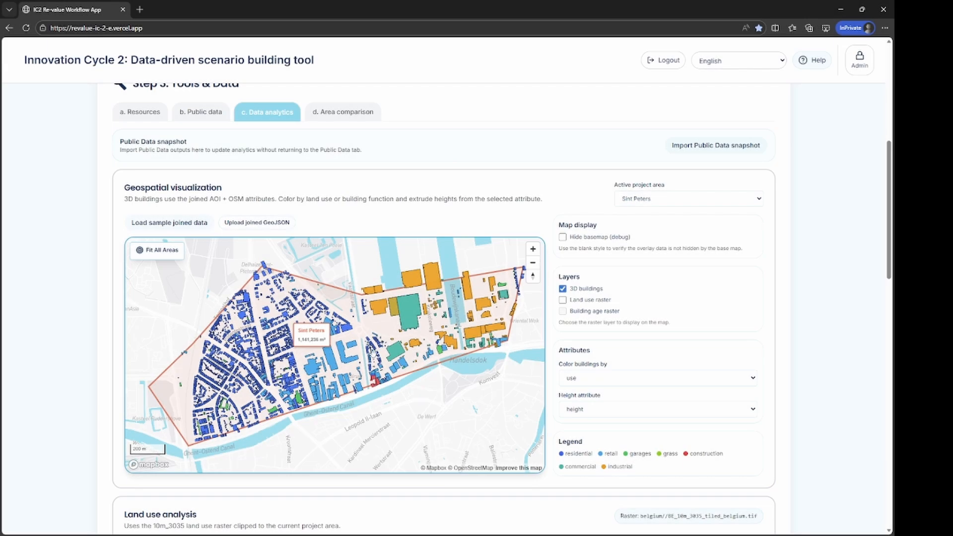
scroll(249, 483, up, 1)
drag(249, 486, 269, 440)
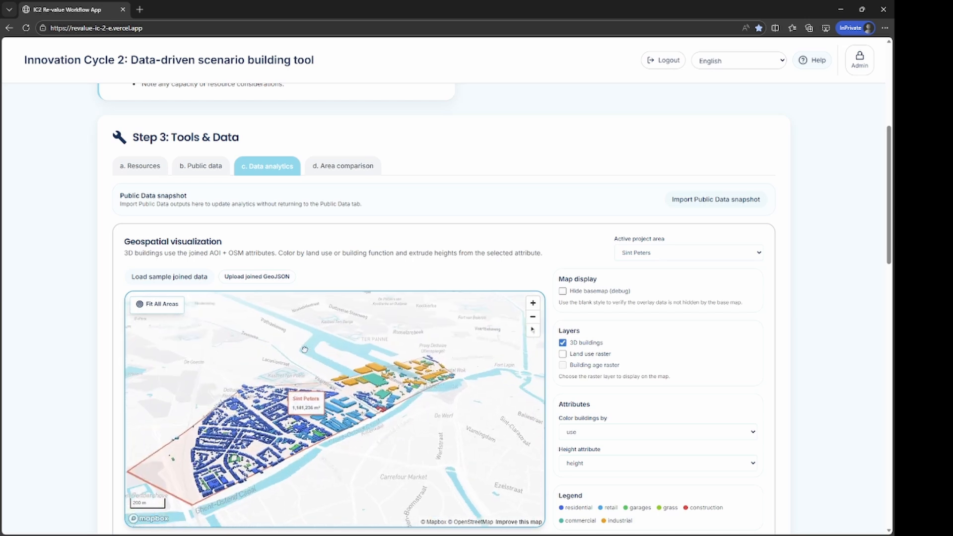
scroll(269, 441, up, 2)
scroll(269, 440, up, 3)
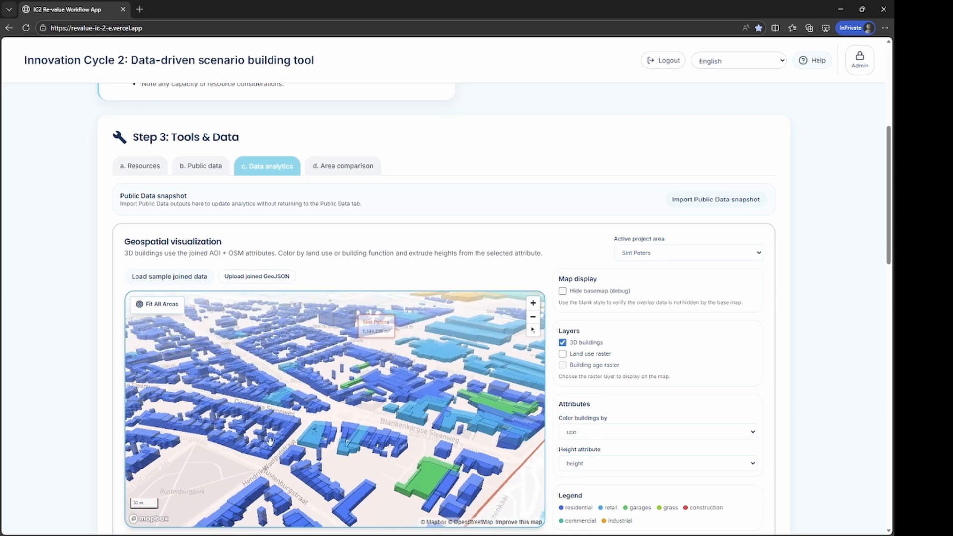
Show the land use raster layer beneath the 3D buildings on the Sint Peters map
scroll(269, 441, down, 3)
click(563, 354)
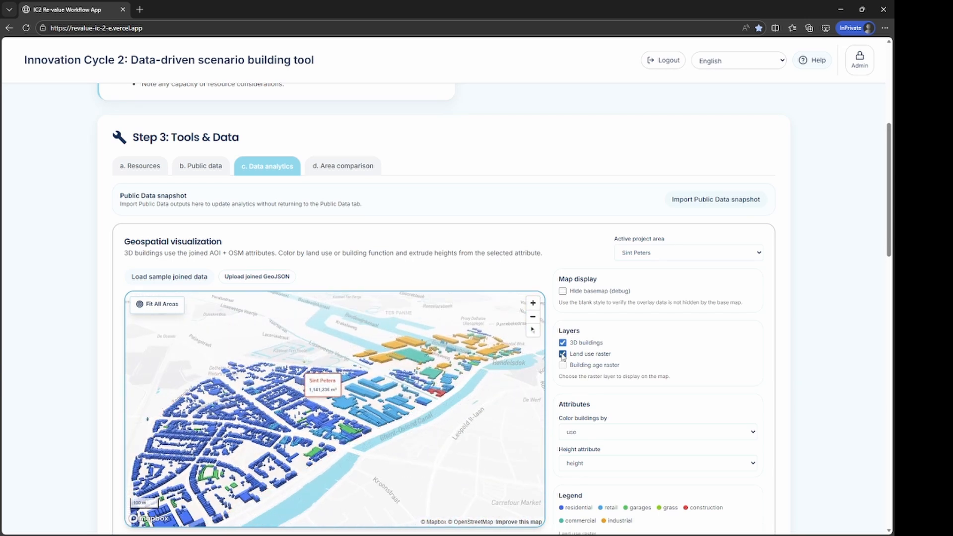
drag(376, 409, 471, 414)
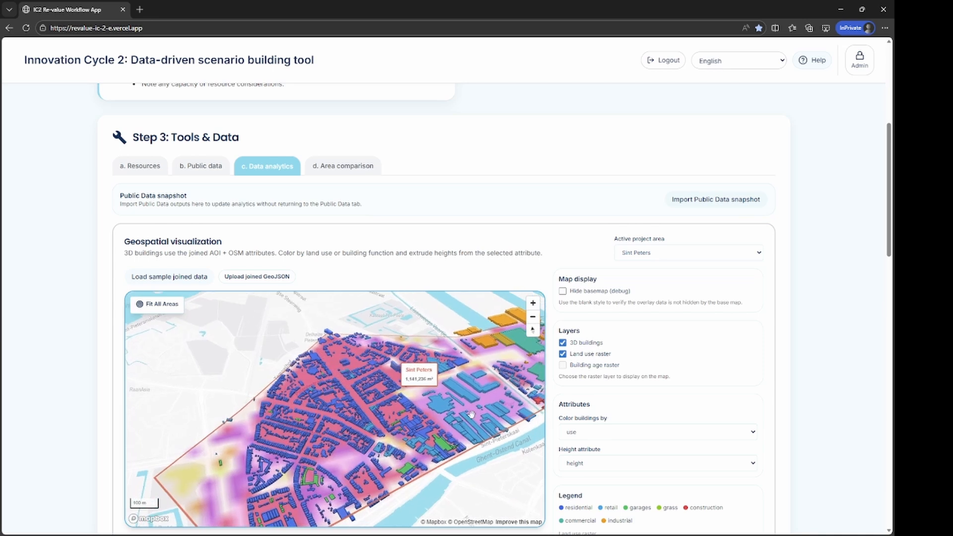
Hide the land use raster and examine Bruges City Center's 3D buildings, briefly toggling that raster for this area
click(563, 355)
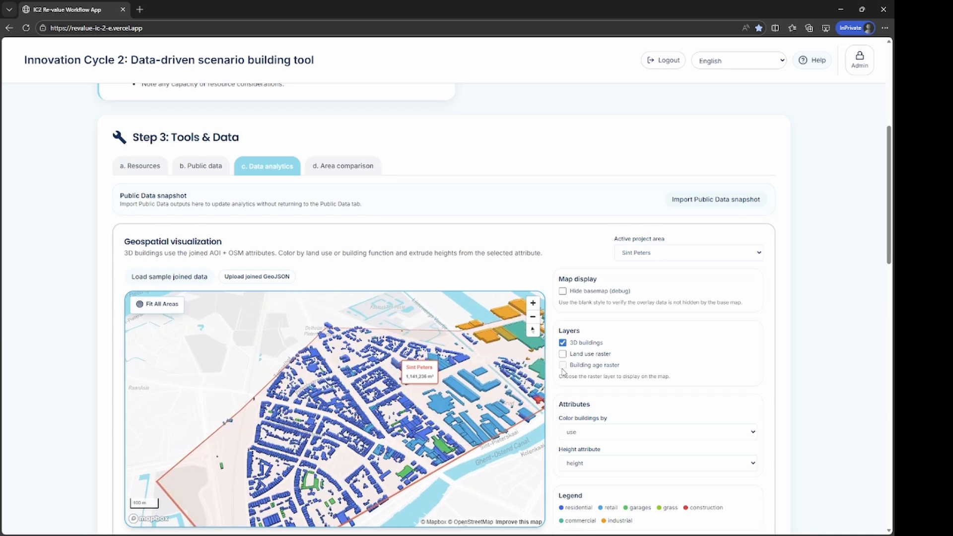
click(710, 254)
click(697, 271)
click(172, 310)
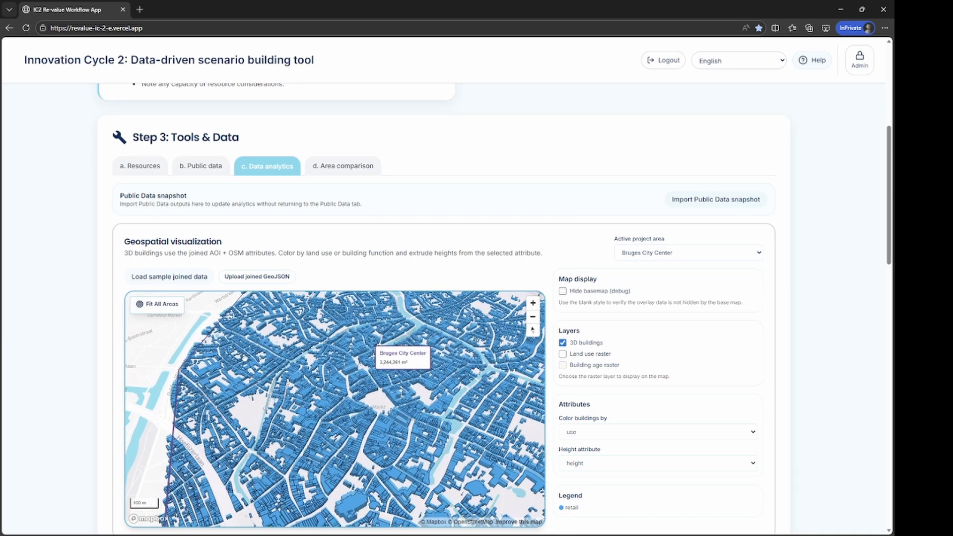
scroll(367, 470, down, 6)
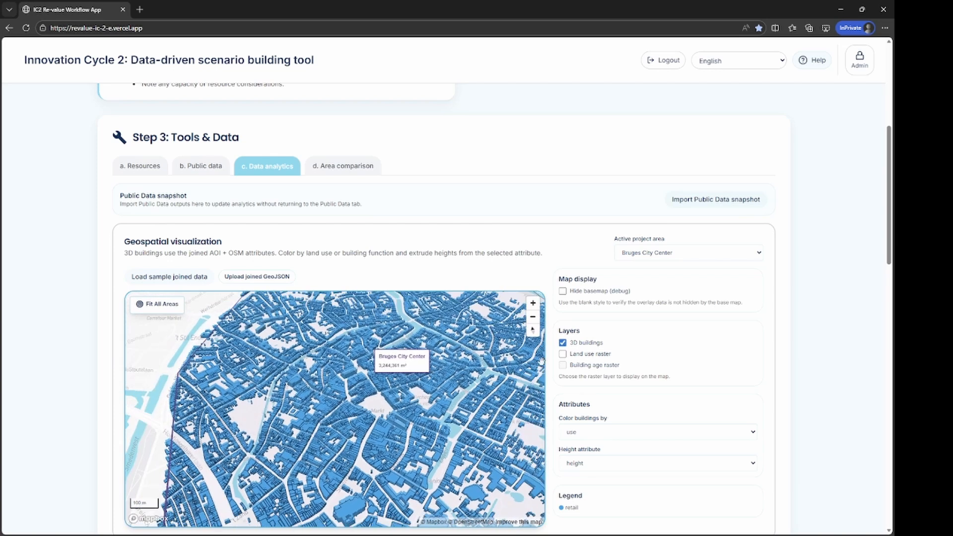
click(565, 353)
click(564, 354)
View West Area's 3D buildings on the map and return to Sint Peters as the active project area
click(643, 255)
click(642, 296)
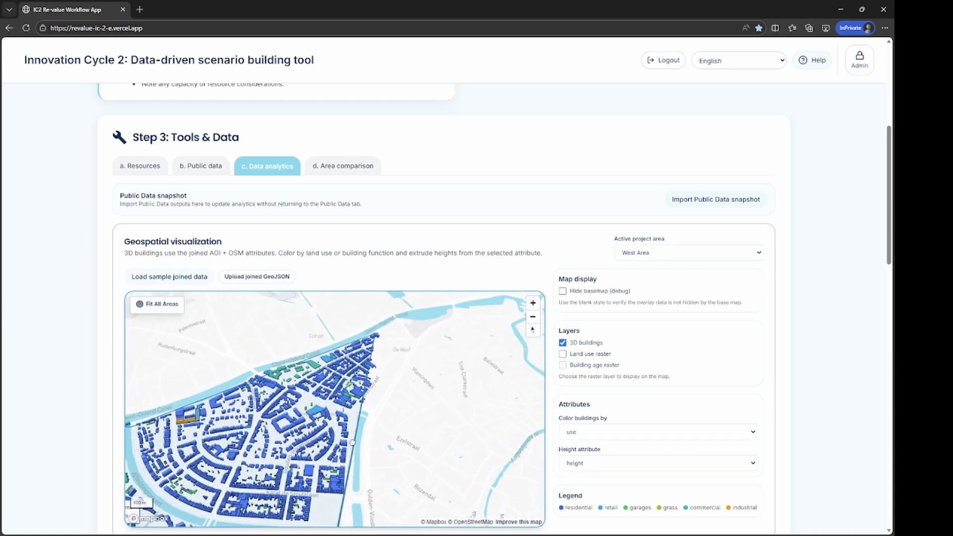
click(657, 254)
click(654, 281)
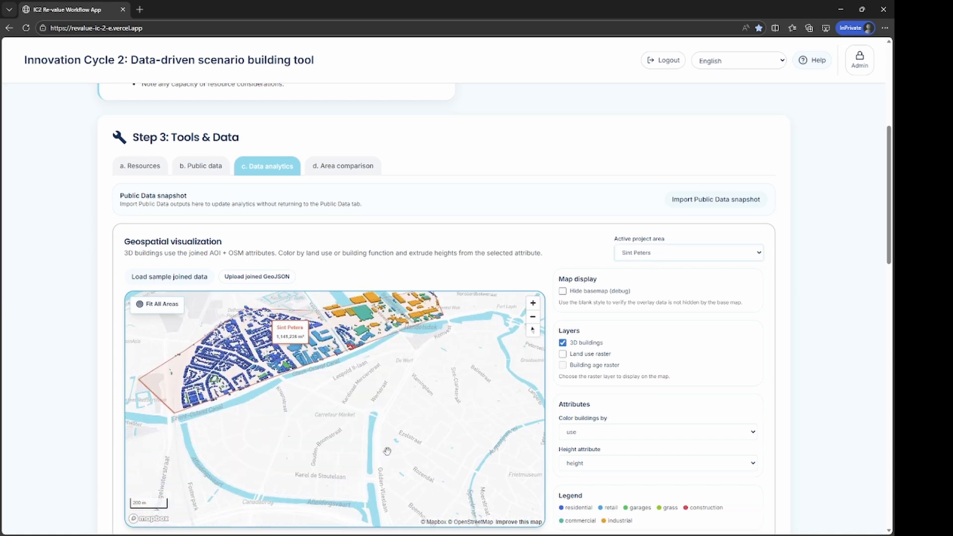
Review Sint Peters' land use analysis, building age and use analysis, and energy analysis
scroll(639, 415, down, 1)
scroll(642, 415, down, 5)
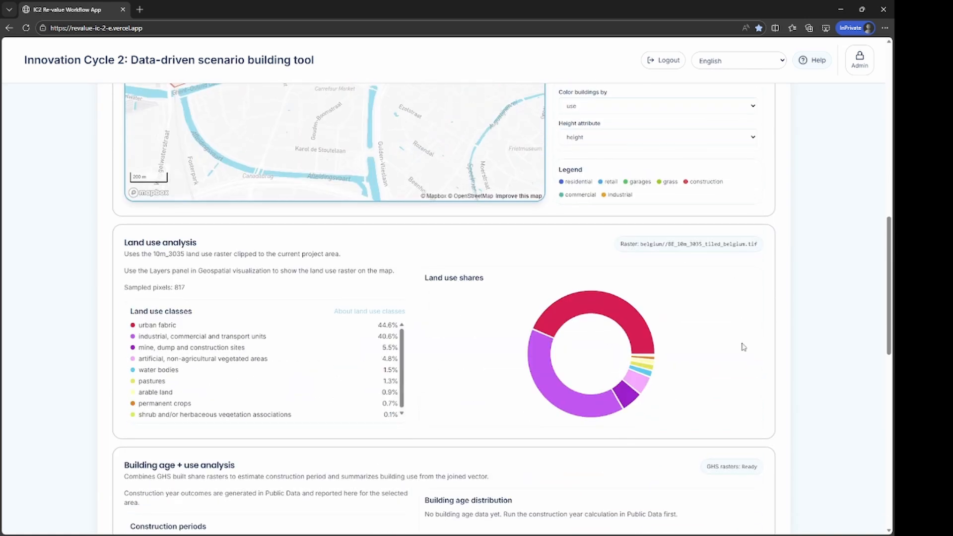
scroll(327, 454, down, 6)
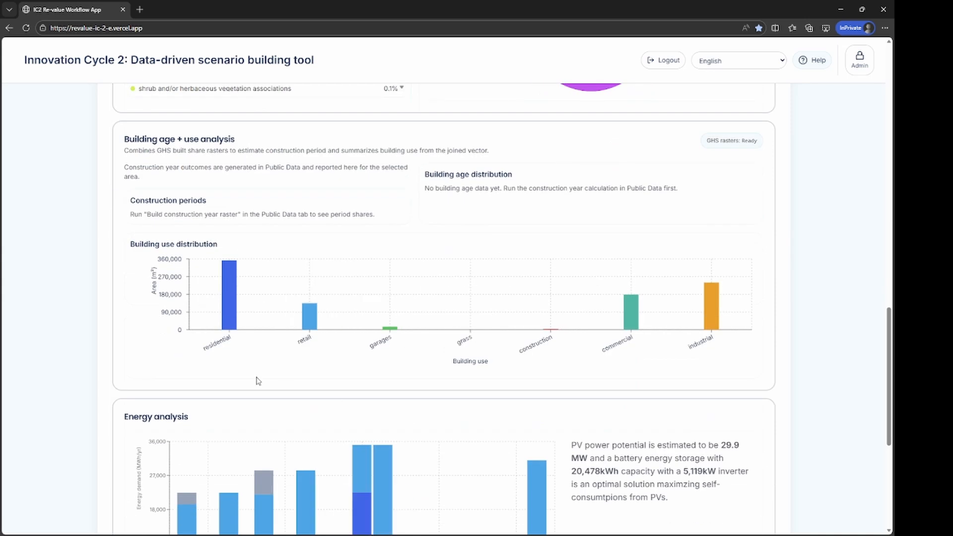
scroll(764, 355, down, 5)
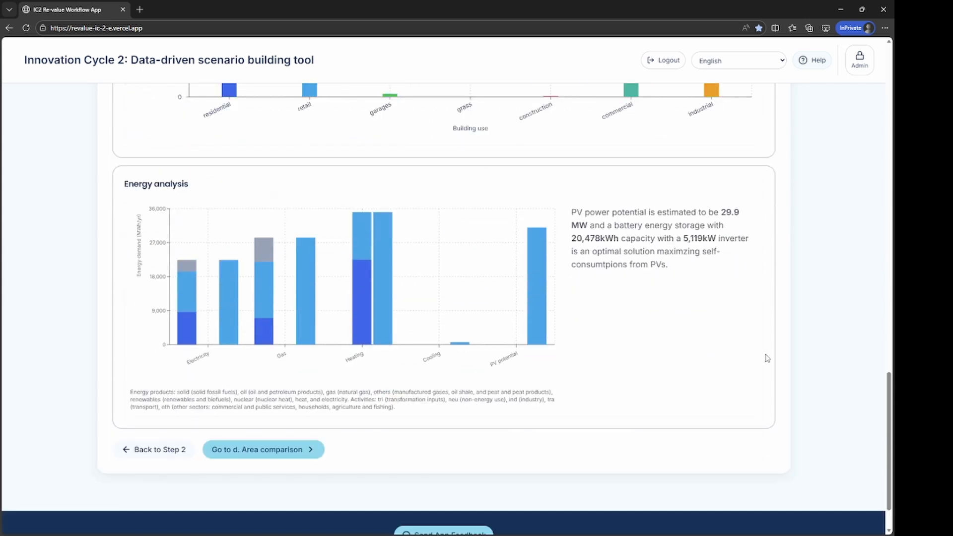
Compare Bruges City Center, Sint Peters and West Area in the area comparison, and continue to Step 4
click(300, 454)
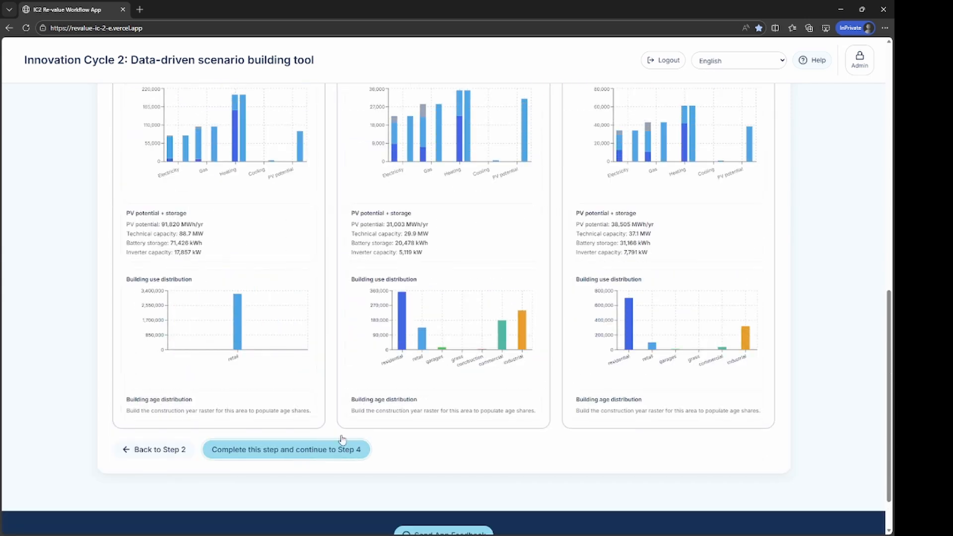
scroll(472, 412, up, 3)
scroll(472, 413, up, 3)
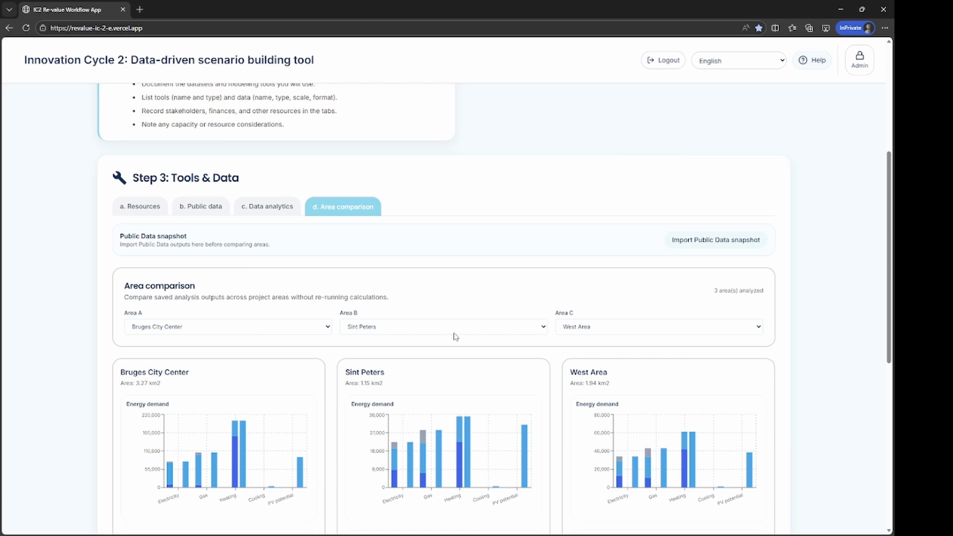
scroll(569, 376, down, 2)
mouse_move(225, 383)
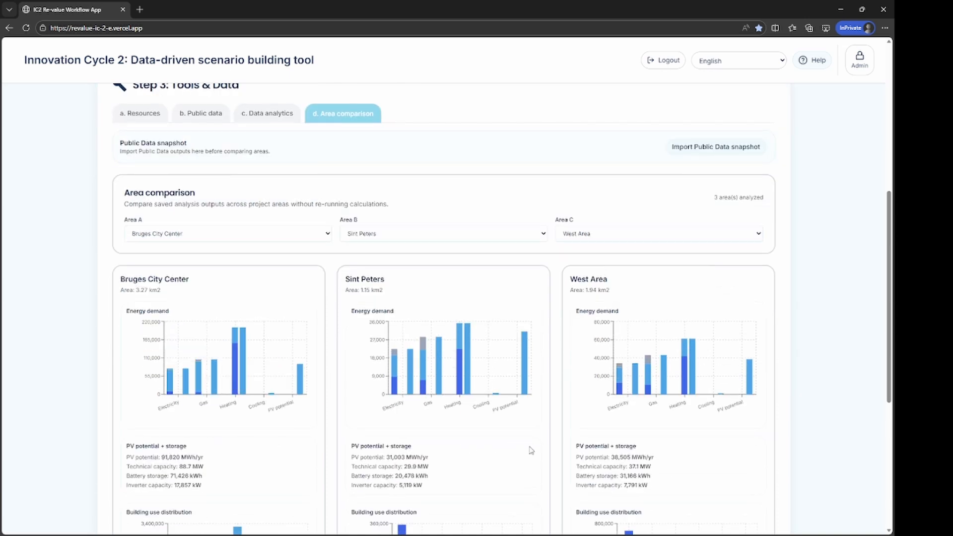
scroll(636, 452, down, 3)
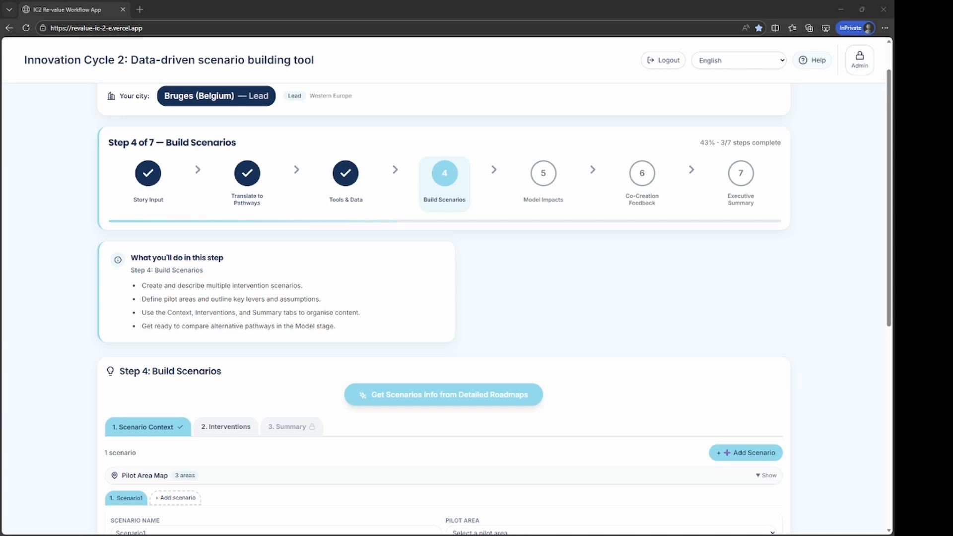
Load the Step 4 scenarios from the detailed roadmaps and accept the result
scroll(444, 309, down, 4)
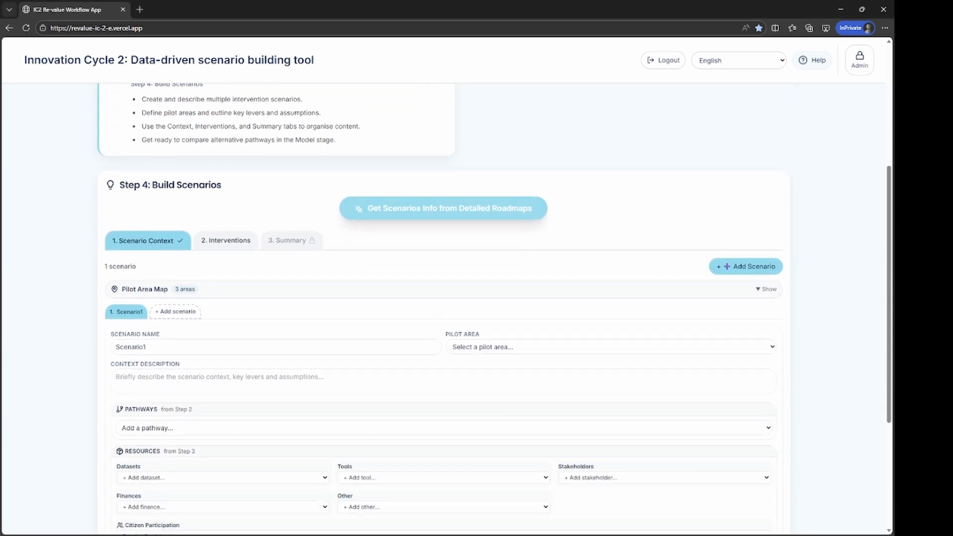
click(451, 213)
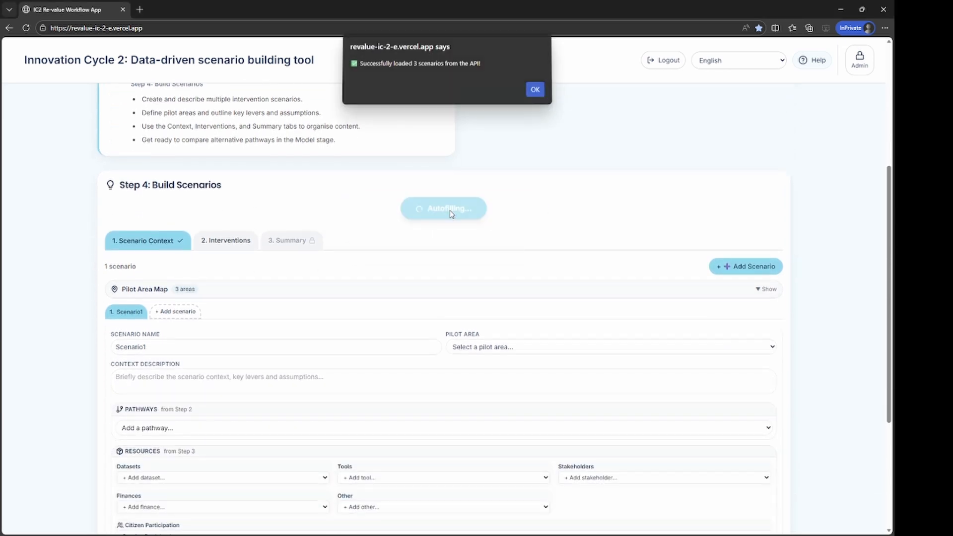
click(535, 92)
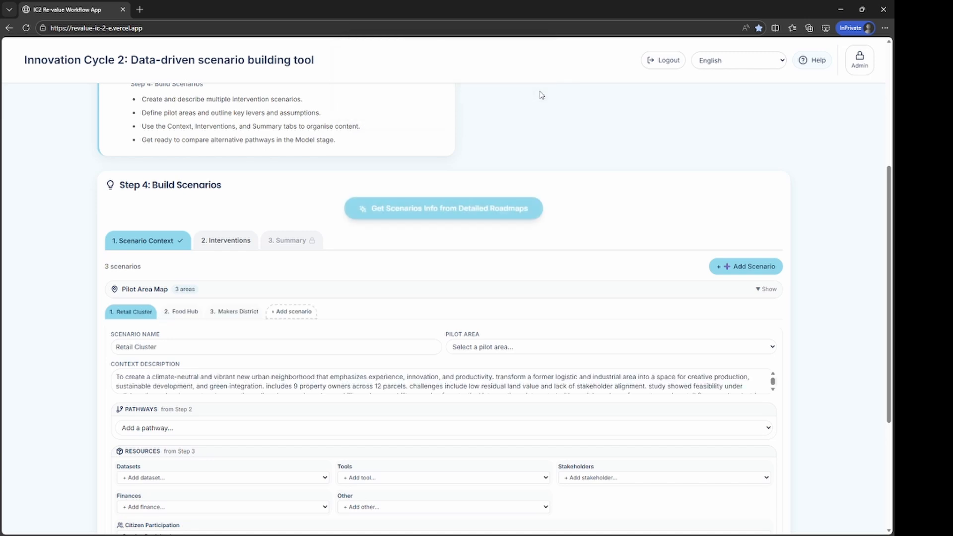
Look through the Food Hub and Makers District scenarios and return to Retail Cluster
click(183, 313)
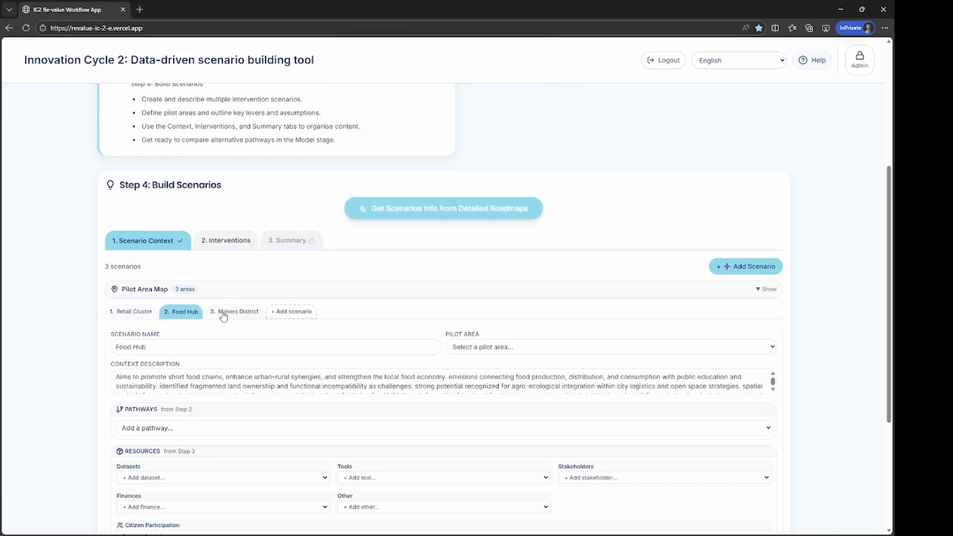
click(236, 312)
click(135, 313)
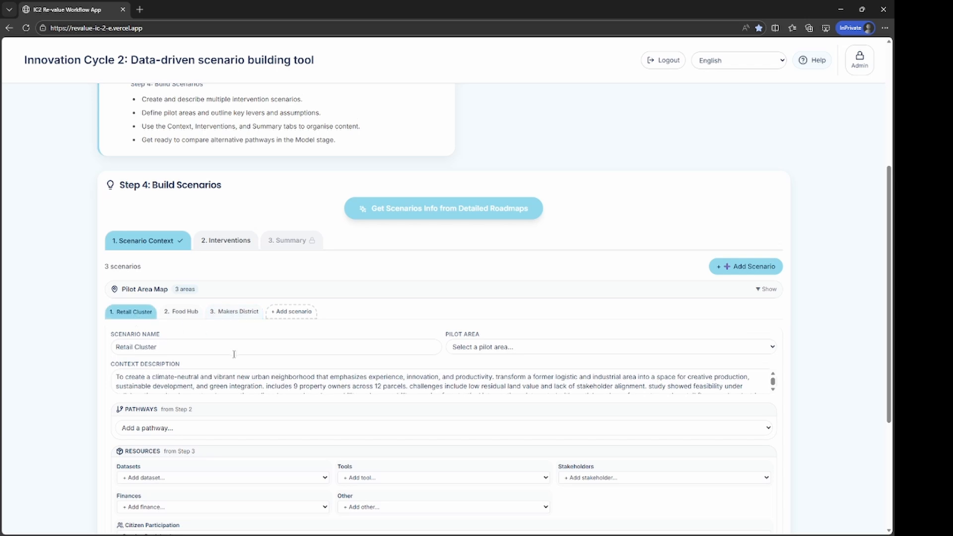
Add the pathways Cool & Comfortable City Areas and Active & Public Mobility to the Retail Cluster scenario
scroll(234, 355, down, 2)
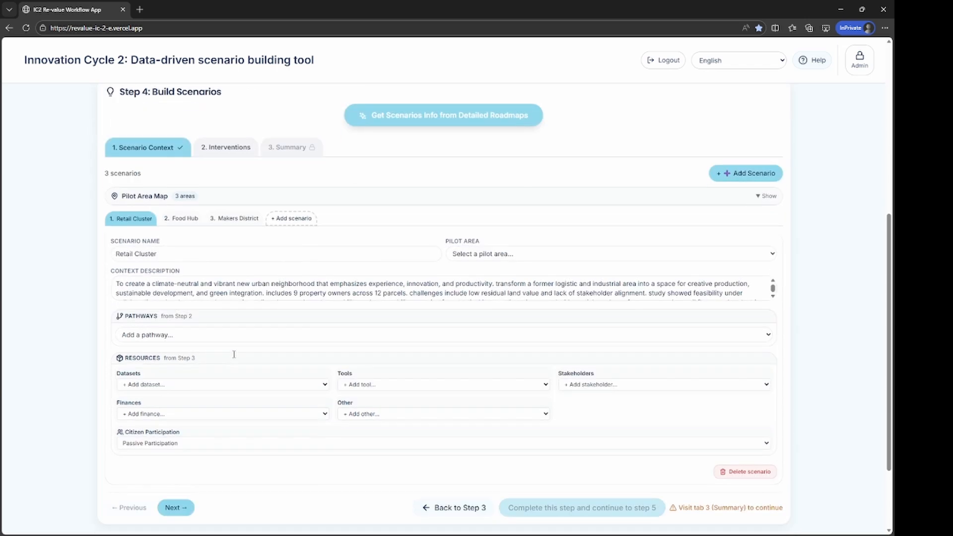
click(199, 351)
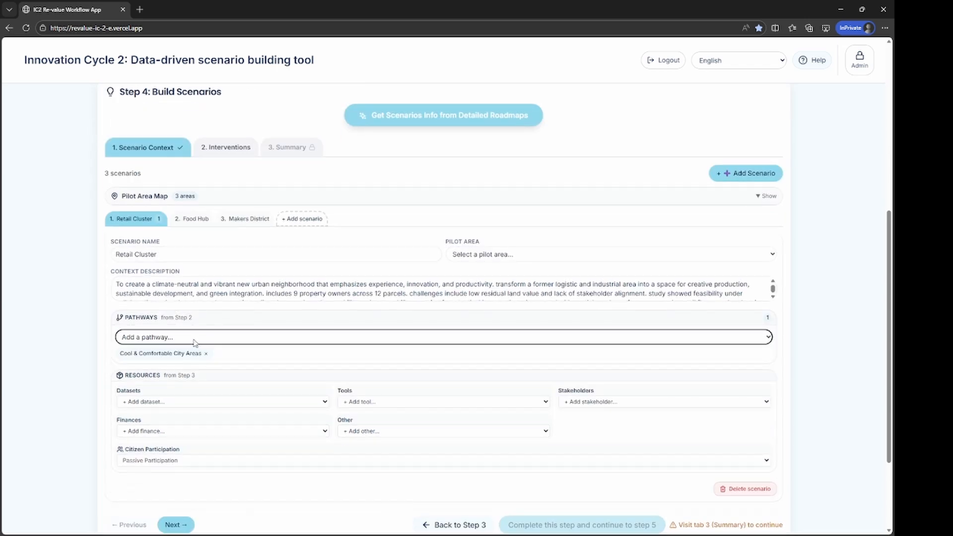
click(173, 393)
Assign the Spatial Data And Planning Tools dataset, Tool 2 and stakeholder Person B to Retail Cluster
click(171, 402)
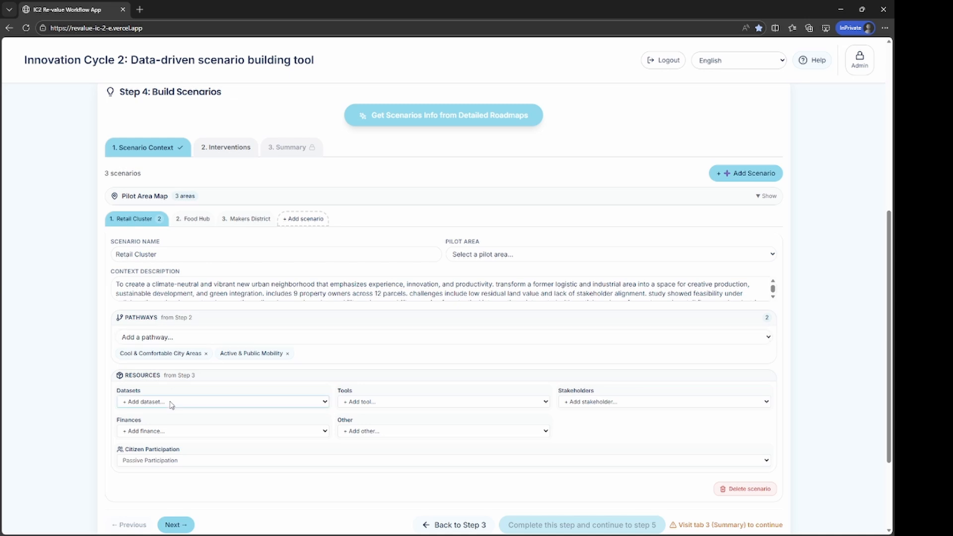
click(173, 431)
click(349, 403)
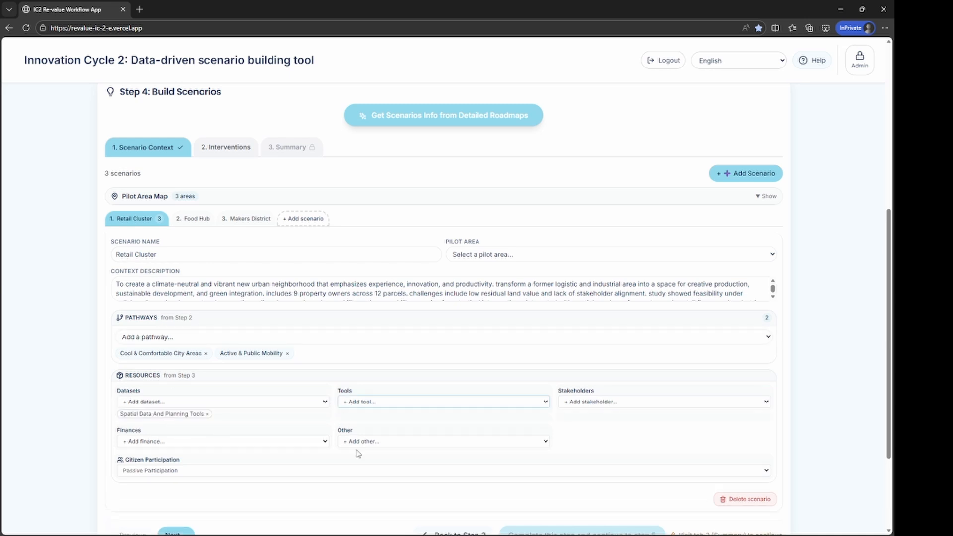
click(361, 441)
click(580, 405)
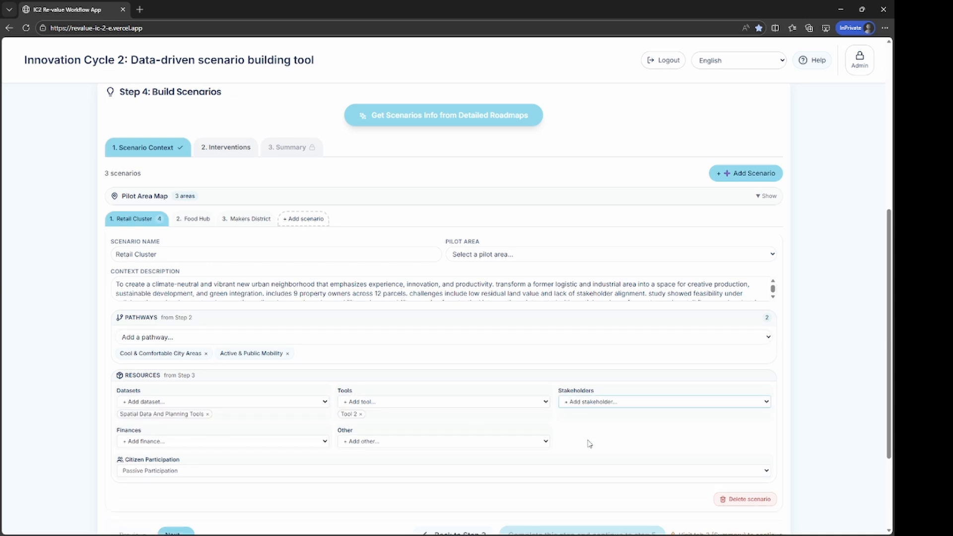
click(589, 444)
Add Financial Resources 1, Resource 1 and a second other resource to the Retail Cluster scenario
click(184, 444)
click(180, 471)
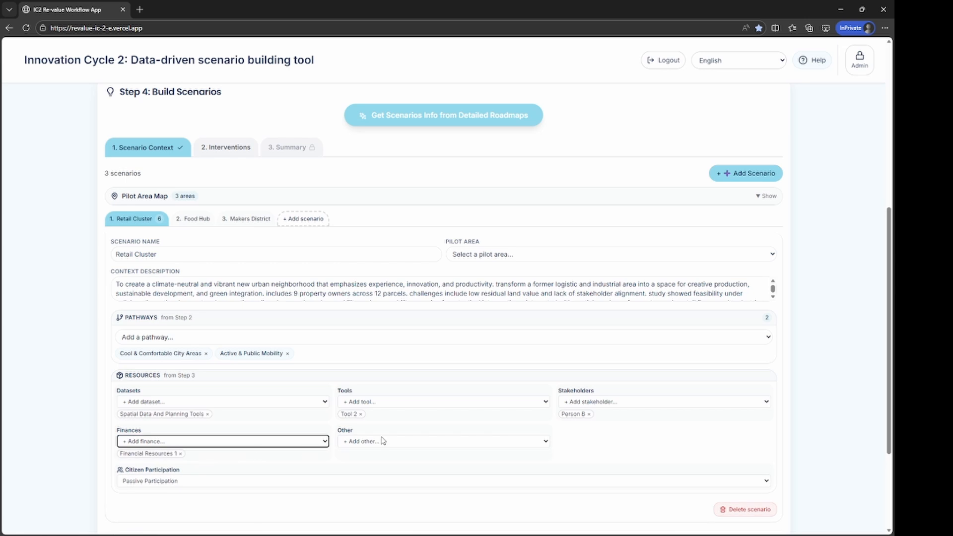
click(383, 441)
click(379, 475)
click(380, 441)
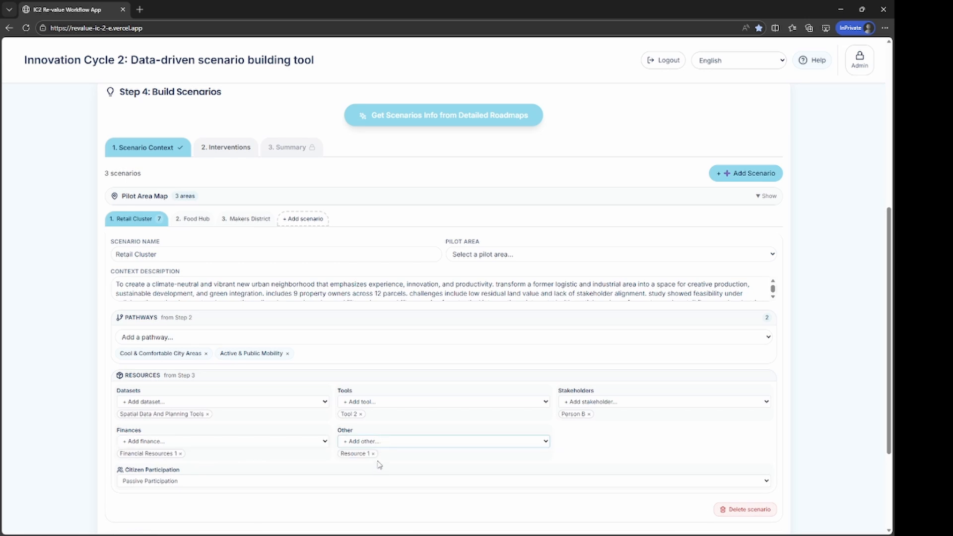
click(378, 469)
Add the pathways Green-blue Network Functions and Active & Public Mobility to the Food Hub scenario
click(194, 218)
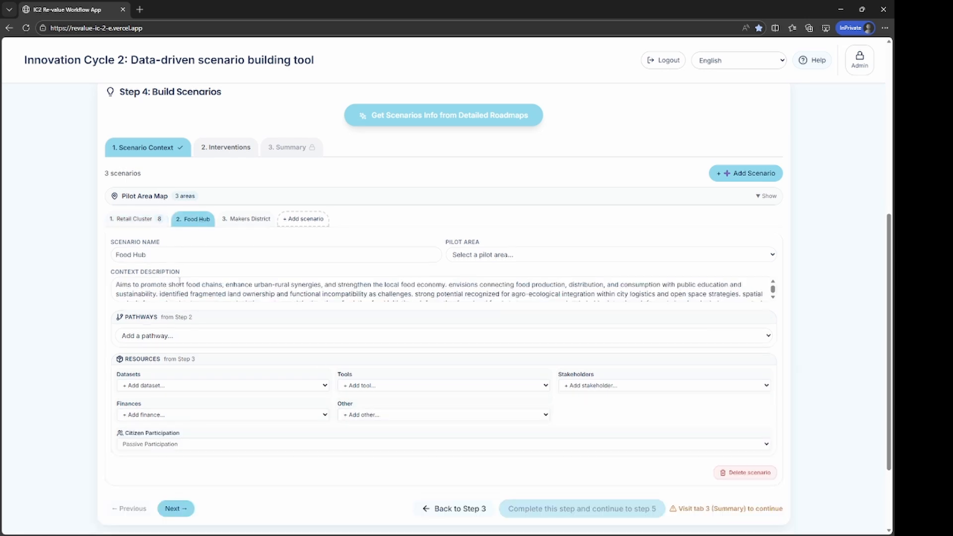
click(186, 335)
click(182, 365)
click(182, 338)
click(181, 372)
Give Food Hub the planning tools, Re-value pilot cities experience and citizen workshop feedback datasets, plus Tool 2 and Tool 3
click(174, 402)
click(174, 428)
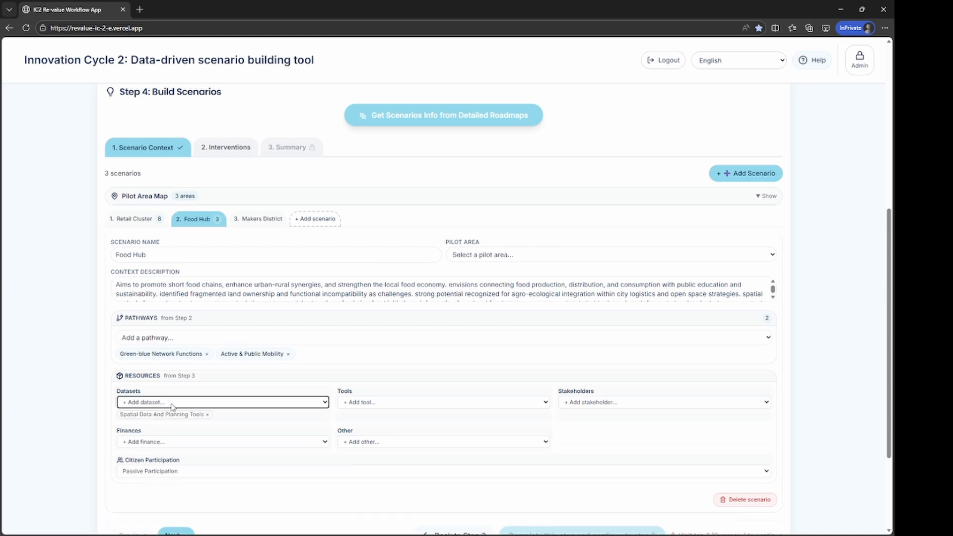
click(173, 402)
click(184, 430)
click(370, 403)
click(369, 438)
click(369, 403)
click(368, 434)
Add stakeholders Person A and Person C, Financial Resources 1 and Resource 1 to Food Hub, keeping Passive Participation
click(595, 405)
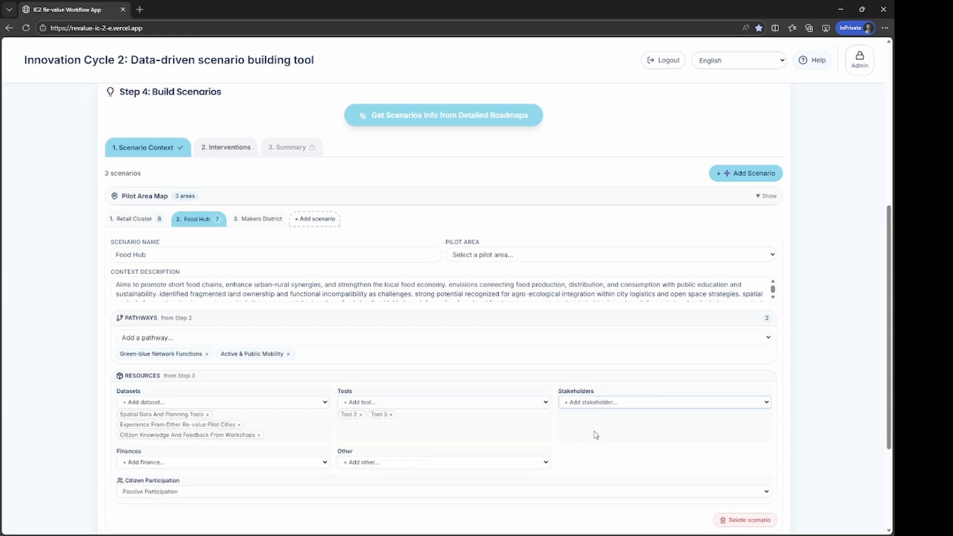
click(594, 431)
click(589, 439)
click(222, 462)
click(202, 490)
click(369, 463)
click(362, 490)
click(276, 504)
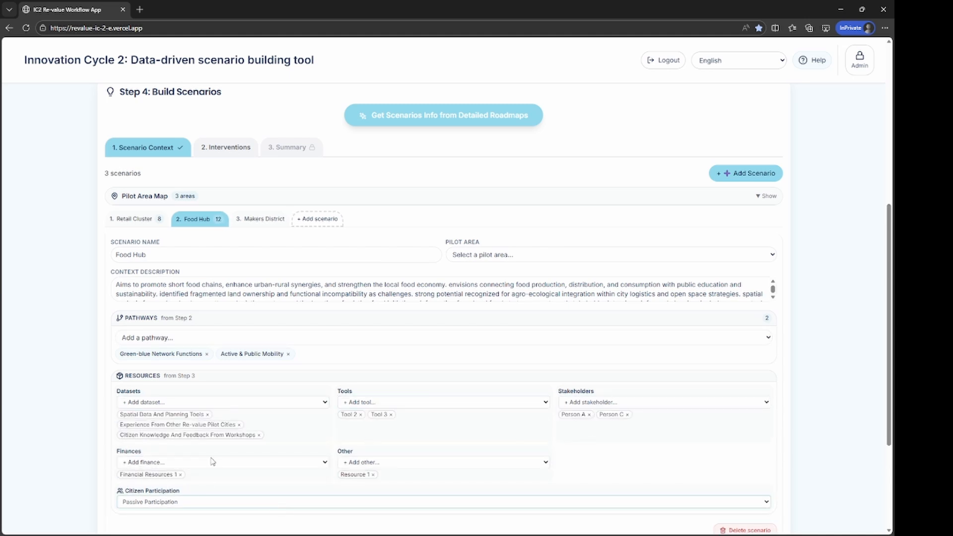
click(213, 460)
Set the pilot area to Sint Peters for Food Hub and to Bruges City Center for Retail Cluster
click(498, 258)
click(491, 285)
click(124, 218)
Give the Makers District scenario the Stakeholder Collaboration pathway and set its pilot area to West Area
click(260, 219)
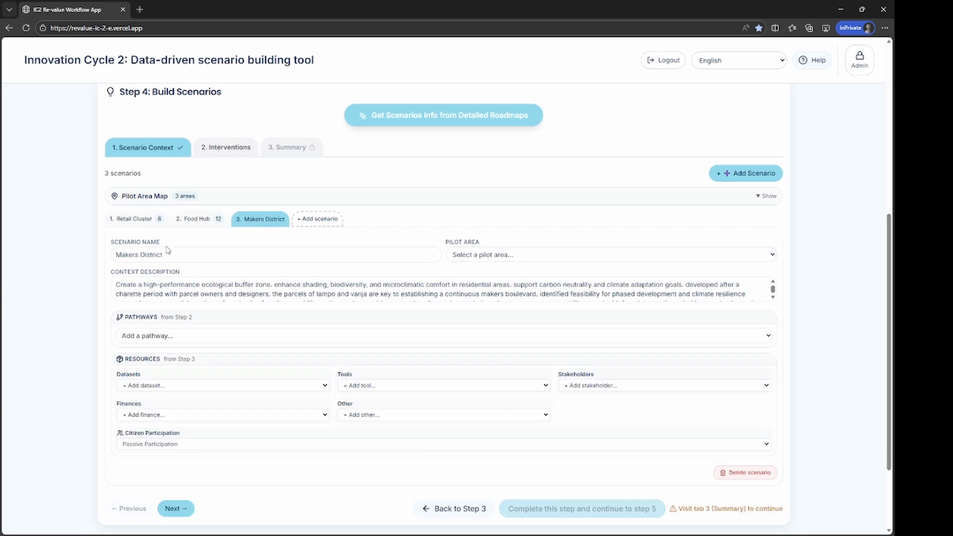
click(172, 336)
click(171, 347)
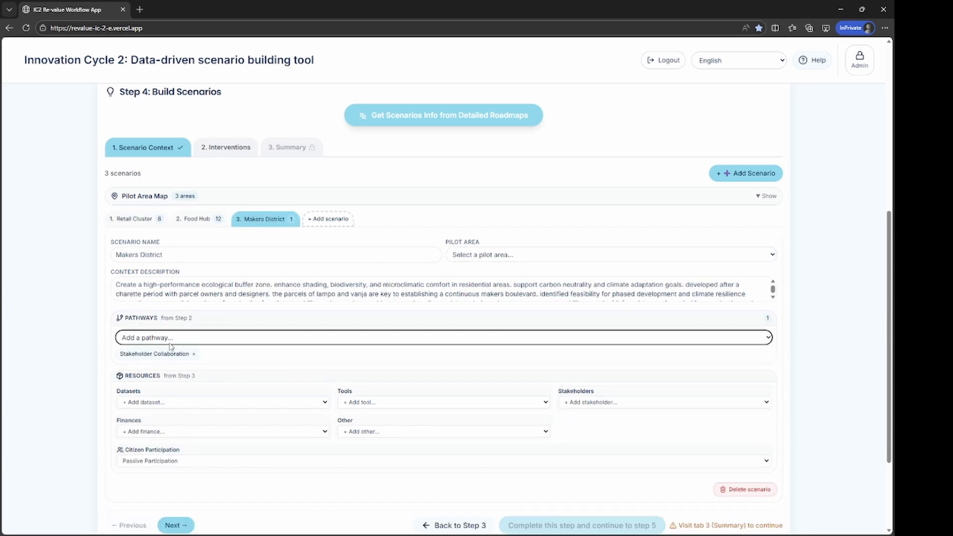
click(495, 258)
click(487, 293)
Add the Institutional Support From City Administration and Spatial Data And Planning Tools datasets and Tools 1, 2 and 3 to Makers District
click(223, 403)
click(181, 423)
click(174, 404)
click(174, 432)
click(379, 404)
click(380, 430)
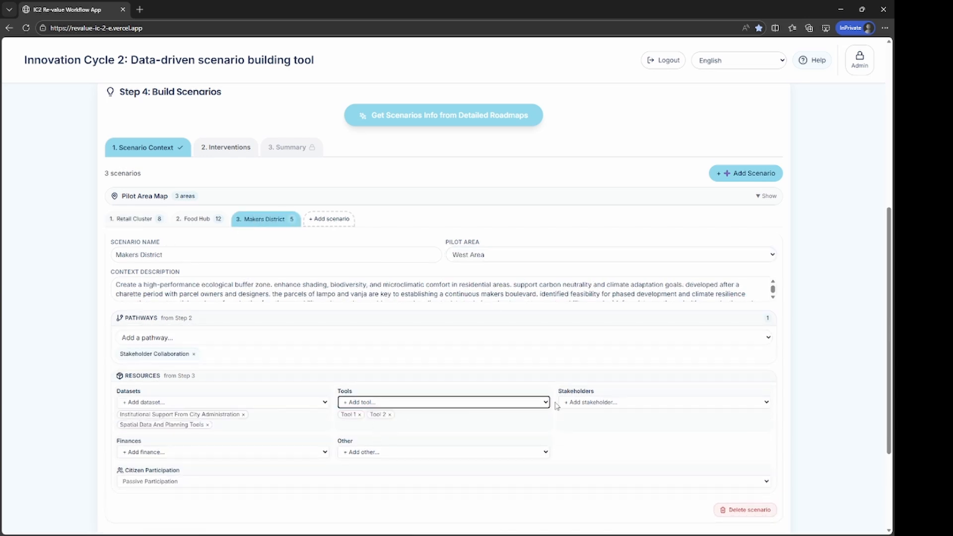
click(501, 421)
Complete Makers District's resources with stakeholders Person A, B and C, Financial Resources 1 and one other resource
click(590, 403)
click(595, 429)
click(596, 403)
click(596, 428)
click(182, 454)
click(184, 475)
click(361, 453)
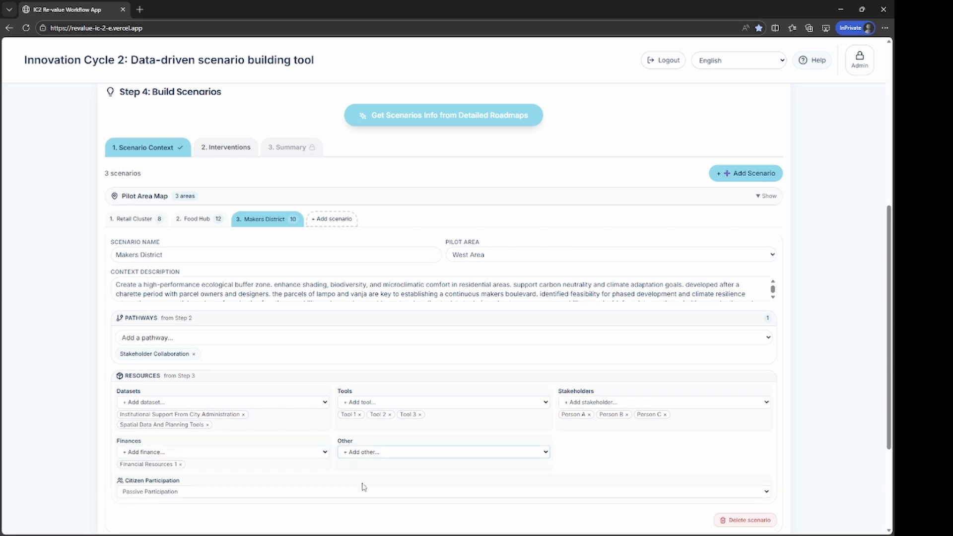
click(363, 491)
Go to Retail Cluster's interventions and describe the Cool & Comfortable City Areas intervention as "inserrt description here"
scroll(497, 340, down, 1)
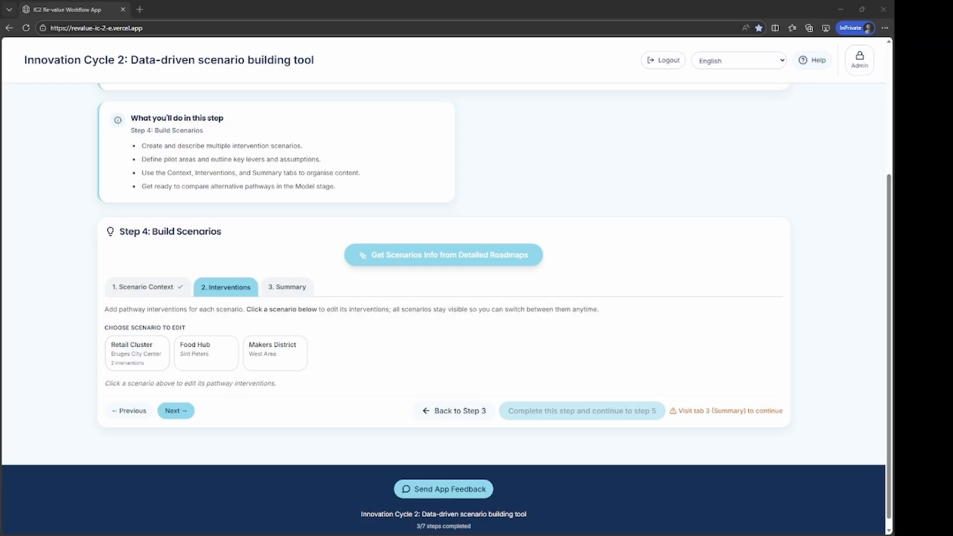
click(137, 348)
scroll(201, 367, down, 2)
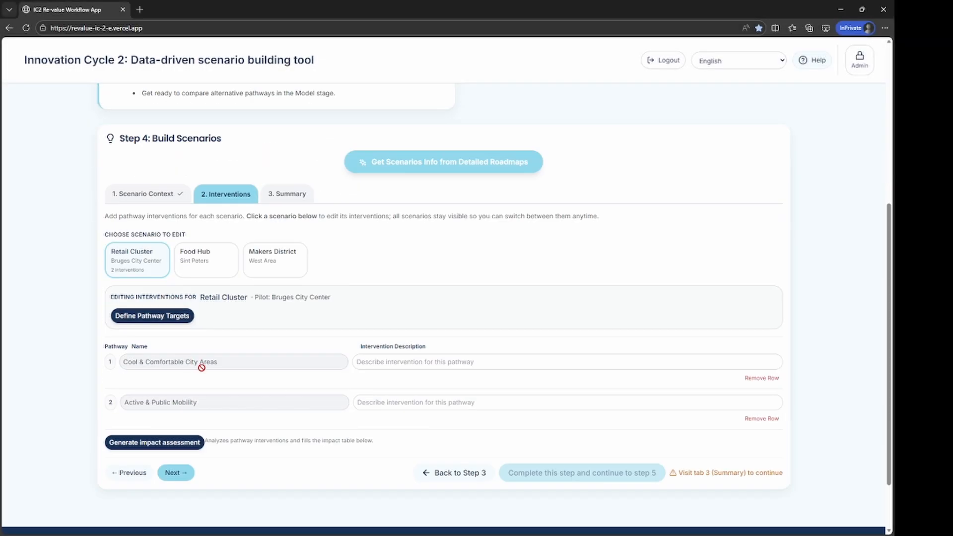
click(399, 362)
text(inserrt description here)
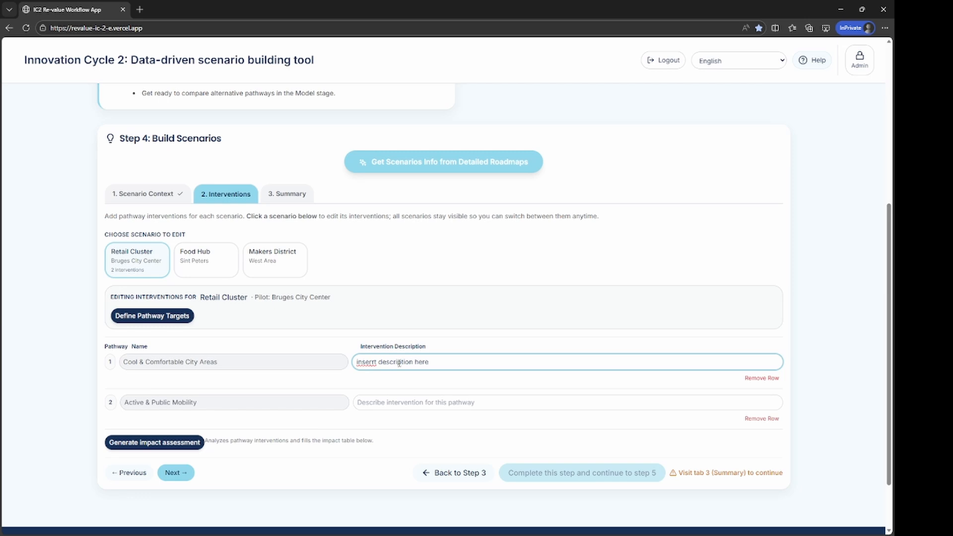
Correct Retail Cluster's first intervention description to "insert description here a" and describe Active & Public Mobility as "insert description here b"
double_click(367, 363)
text(insert)
drag(451, 368, 361, 373)
key(ctrl+c)
click(392, 404)
key(ctrl+v)
text(b)
click(466, 358)
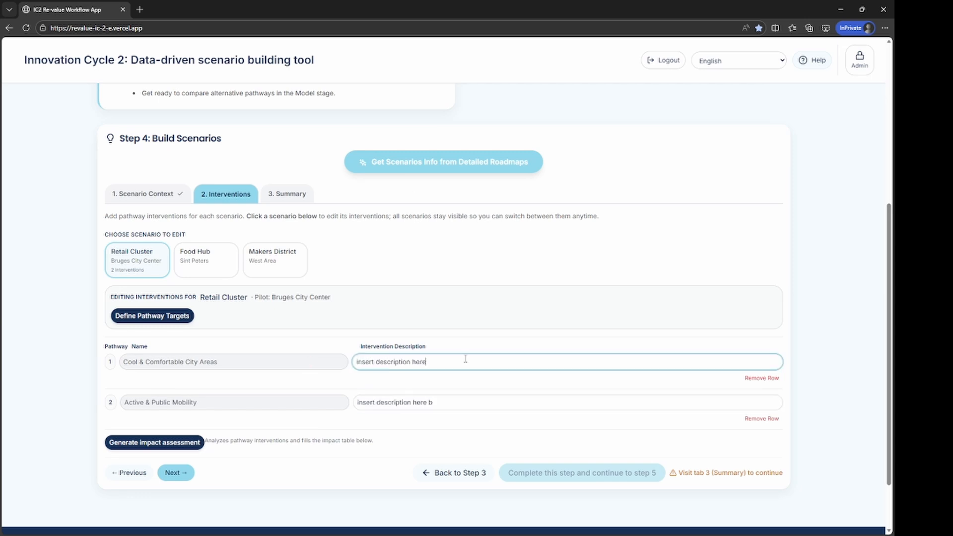
Describe Food Hub's three interventions, in order, as "insert description here c", "insert description here d" and "insert description here e"
click(201, 259)
click(433, 410)
key(ctrl+v)
text(c)
click(426, 450)
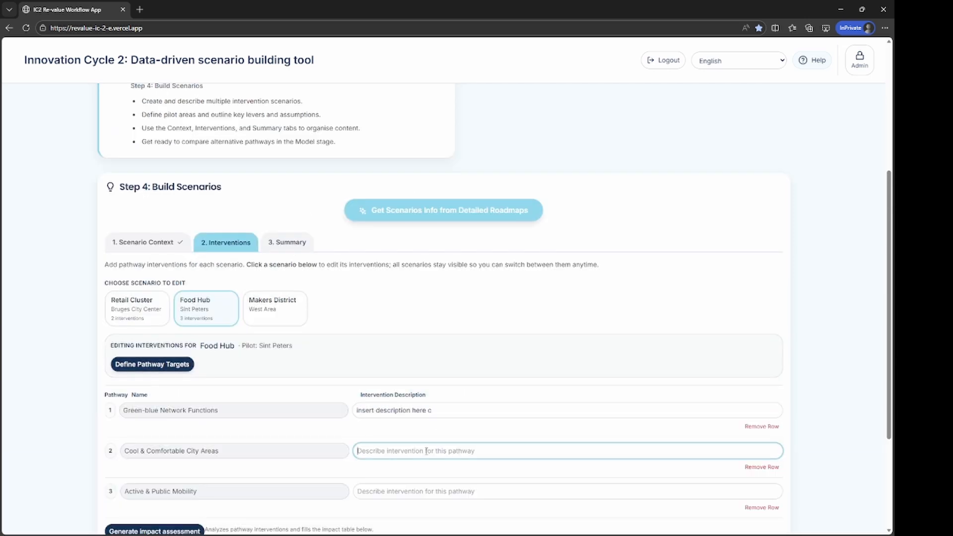
key(ctrl+v)
text(d)
click(426, 491)
key(ctrl+v)
text(e)
Describe Makers District's Cool & Comfortable City Areas intervention as "insert description here f" and Active & Public Mobility as "insert description here g"
click(274, 308)
click(397, 410)
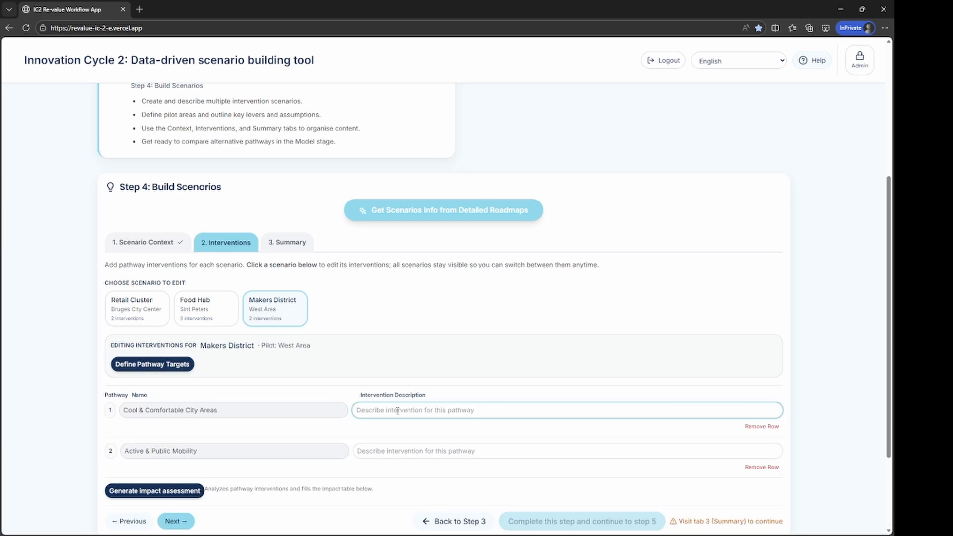
key(ctrl+v)
text(f)
click(427, 450)
key(ctrl+v)
text(g)
Generate Makers District's impact assessment and go to Food Hub's pathway impact assessment table
scroll(427, 451, down, 2)
click(171, 402)
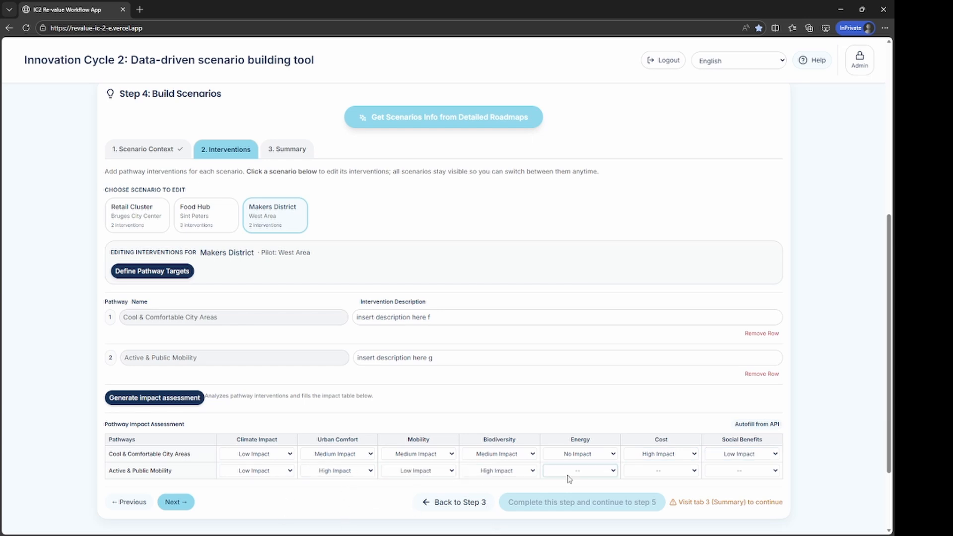
click(197, 220)
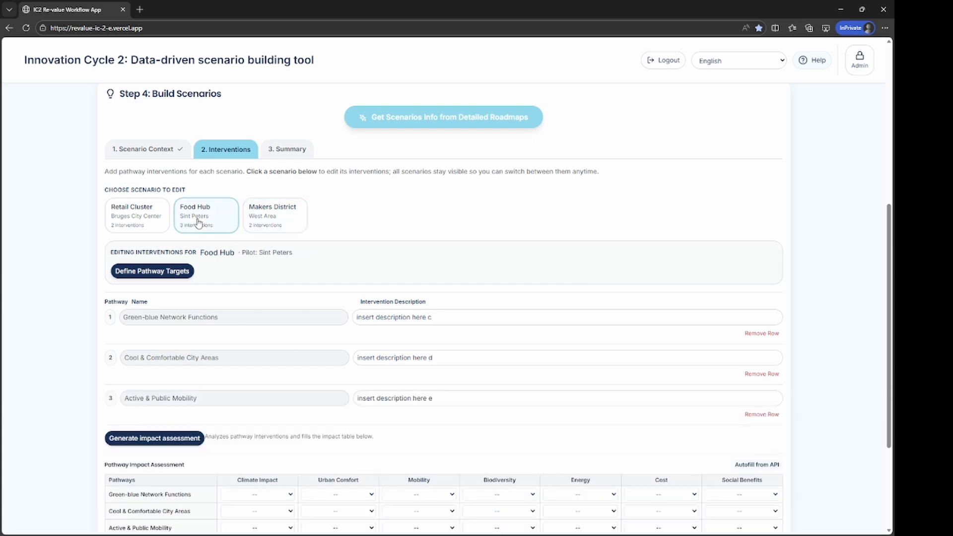
scroll(198, 221, down, 3)
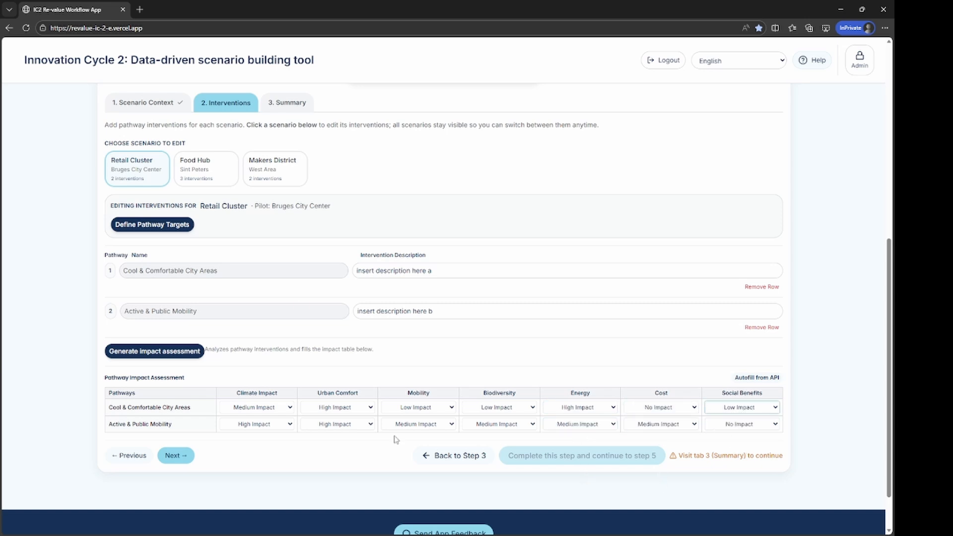
Open the scenario summary, review all three scenarios and continue to Step 5
click(176, 455)
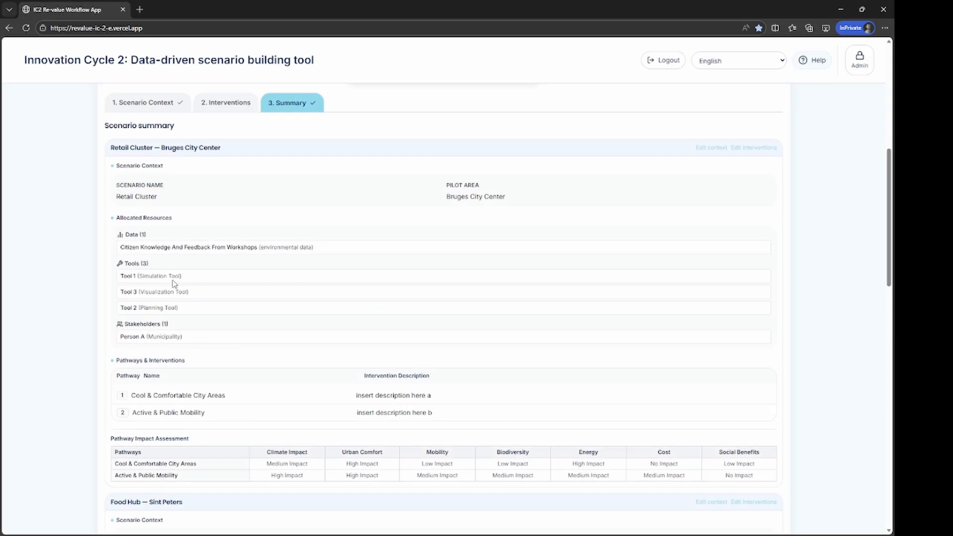
scroll(174, 283, down, 2)
scroll(173, 281, down, 8)
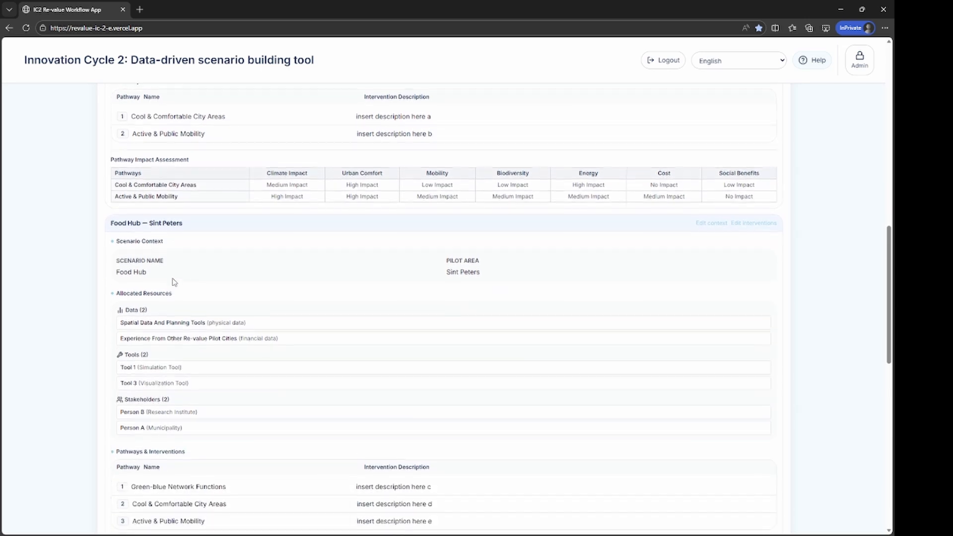
scroll(173, 281, down, 10)
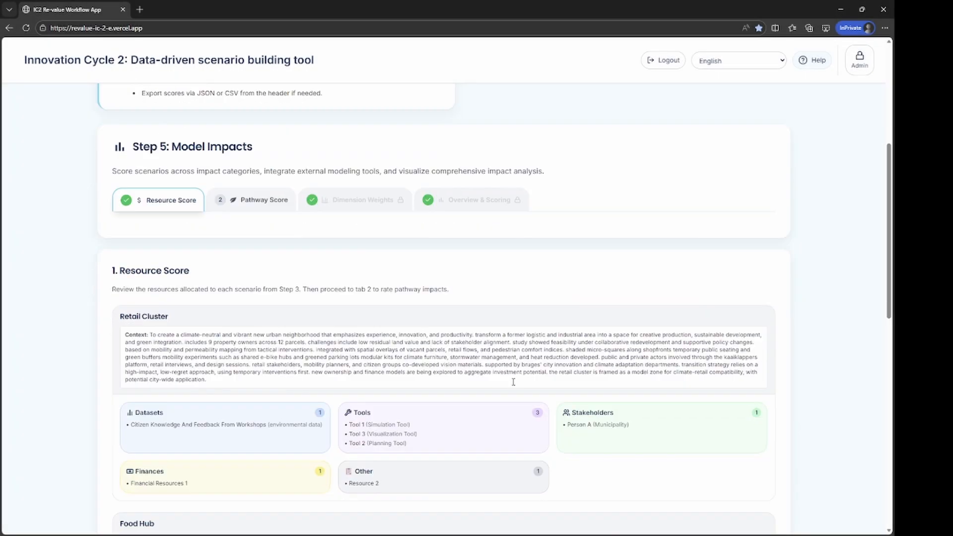
Calculate the resource scores for the three scenarios and review their resource relevance analysis
scroll(514, 382, down, 7)
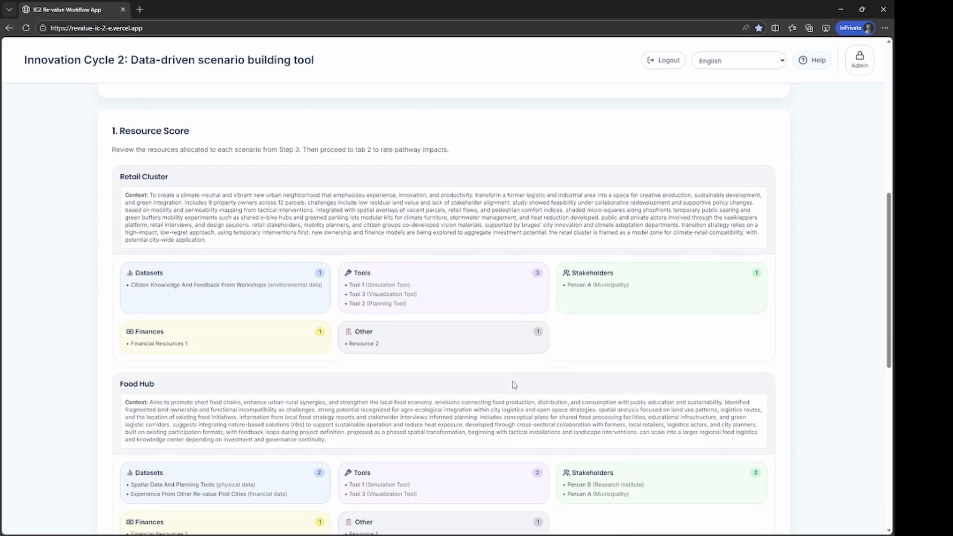
scroll(513, 385, down, 4)
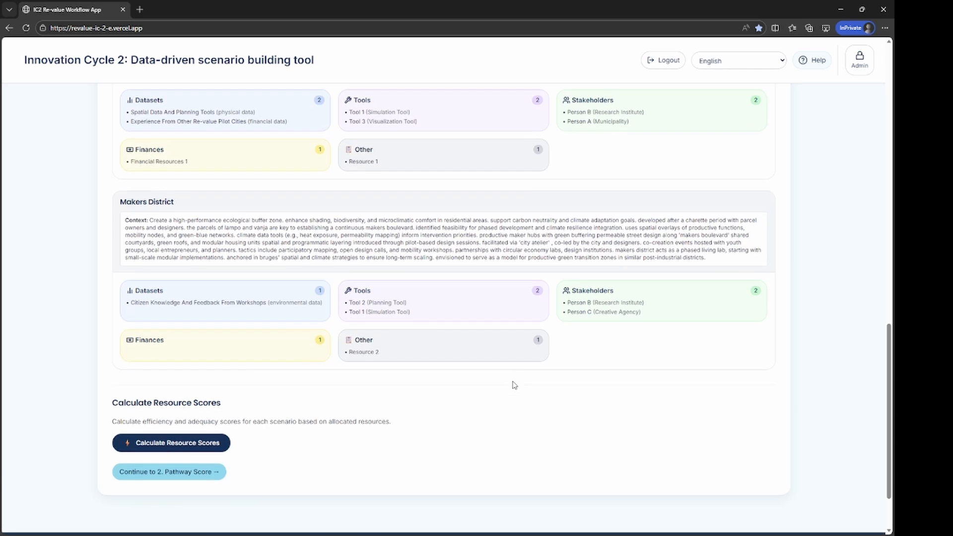
click(215, 439)
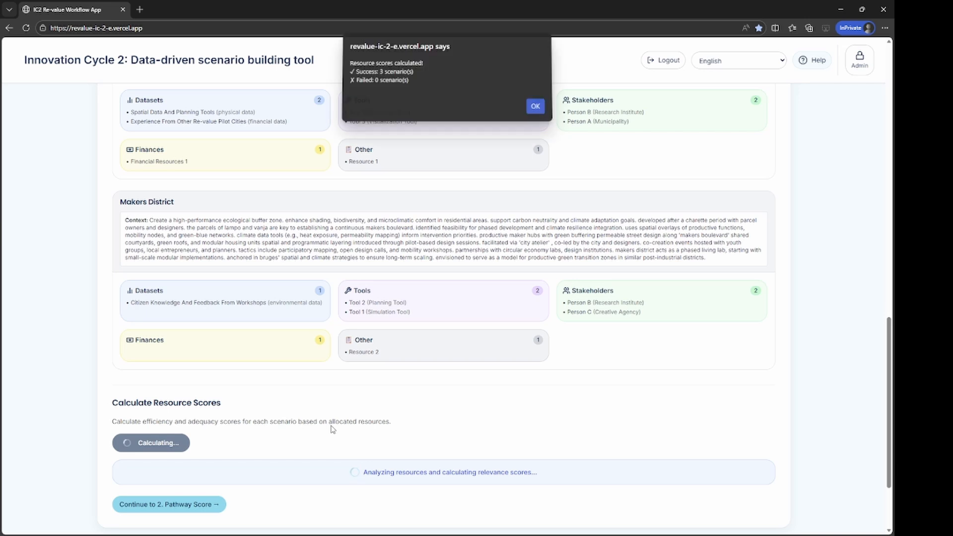
click(534, 108)
scroll(484, 330, down, 7)
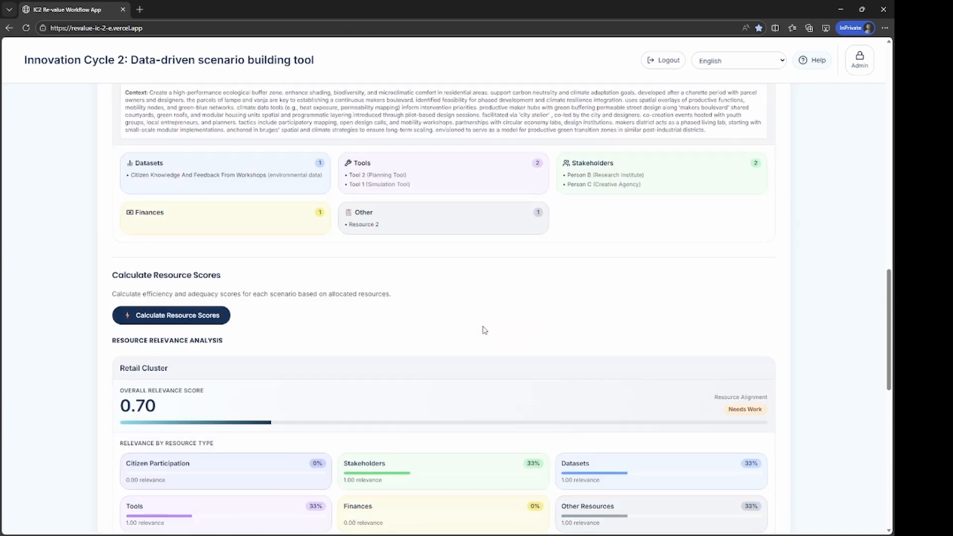
scroll(484, 329, down, 6)
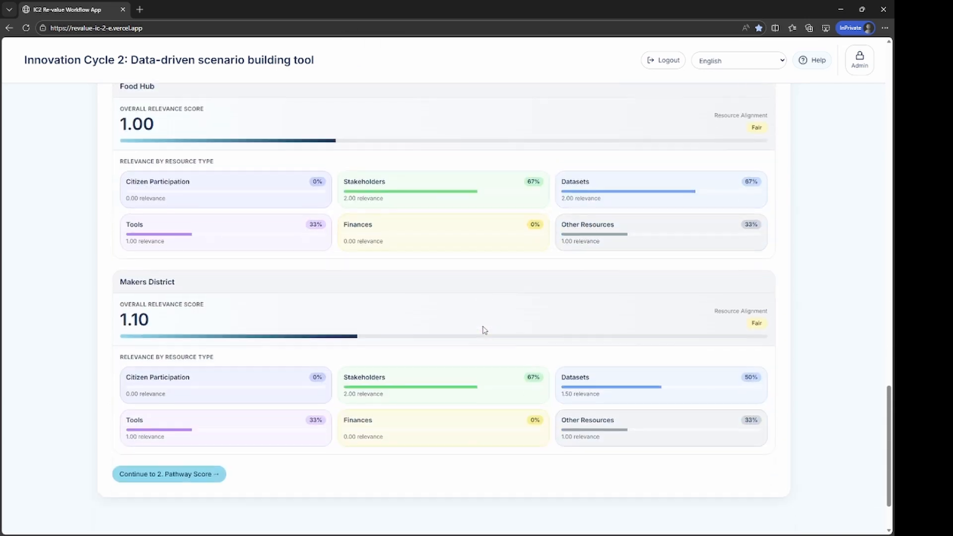
scroll(484, 329, up, 1)
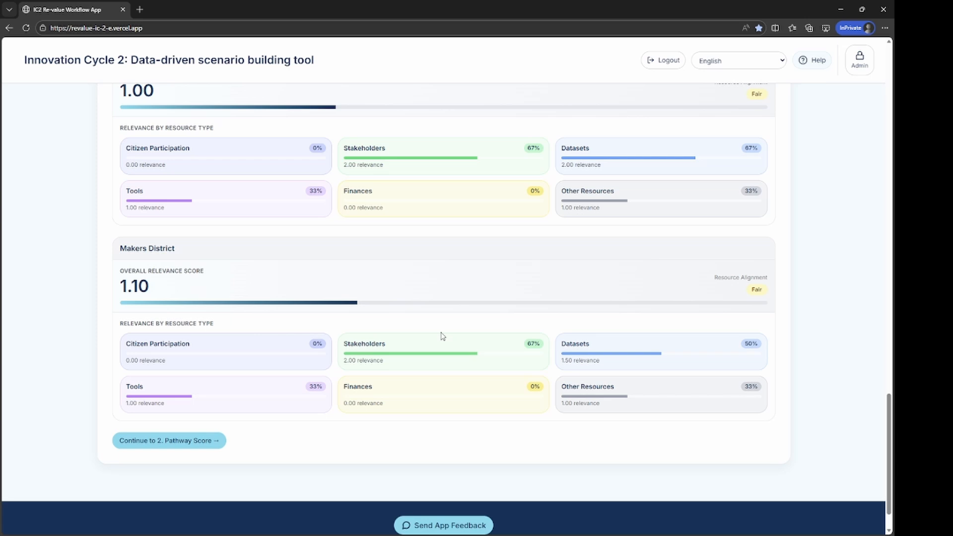
Continue to Pathway Score and calculate Retail Cluster's pathway resource scores
click(218, 440)
scroll(306, 365, up, 17)
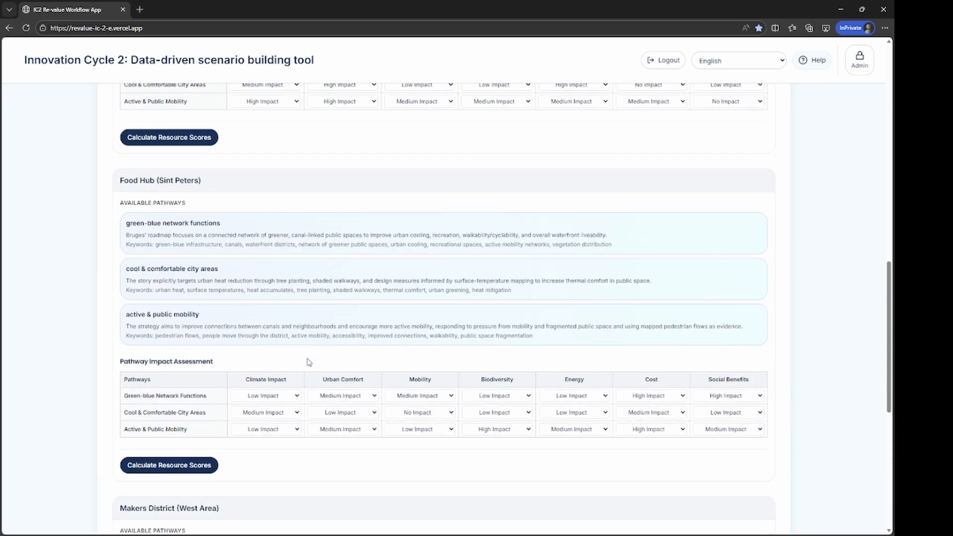
scroll(309, 362, down, 1)
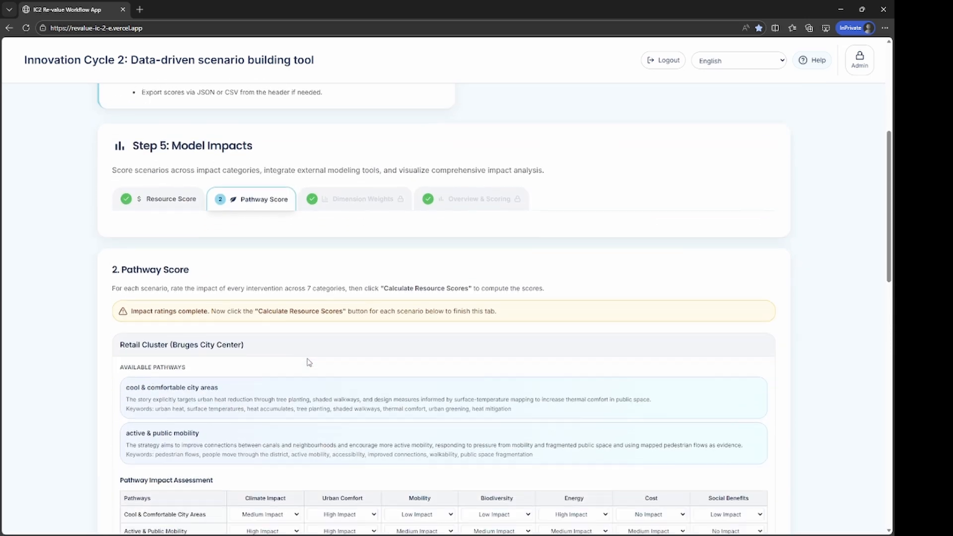
scroll(308, 359, down, 2)
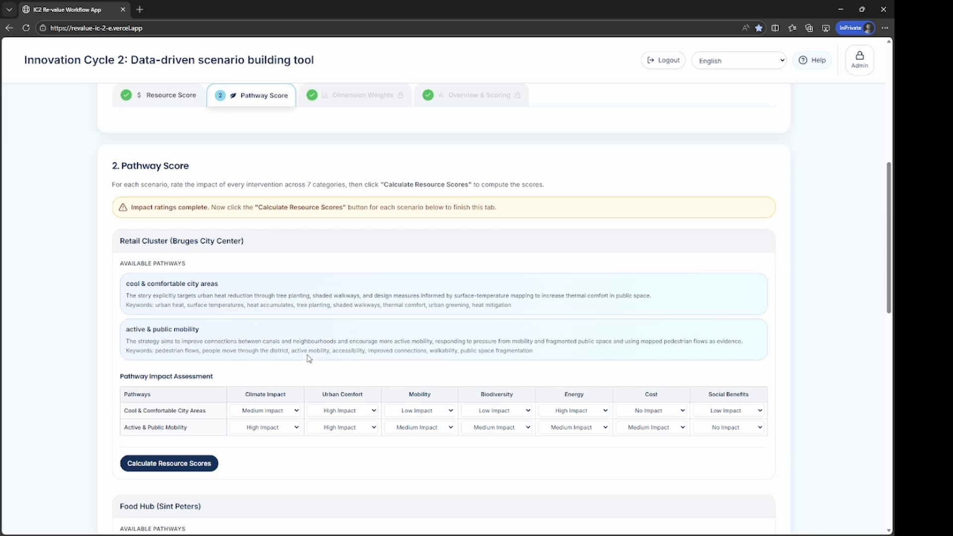
click(185, 463)
scroll(187, 452, down, 5)
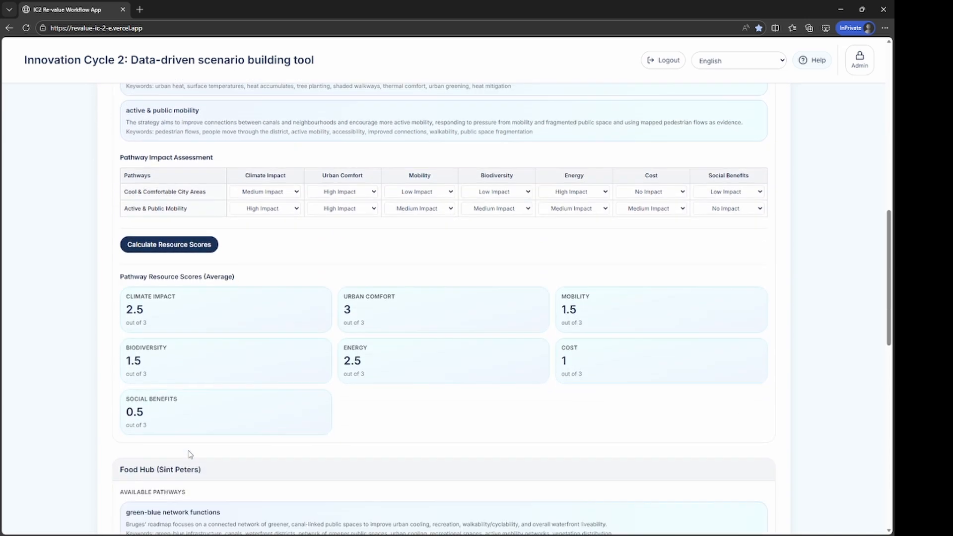
Calculate the pathway resource scores for Food Hub and Makers District
scroll(190, 454, down, 5)
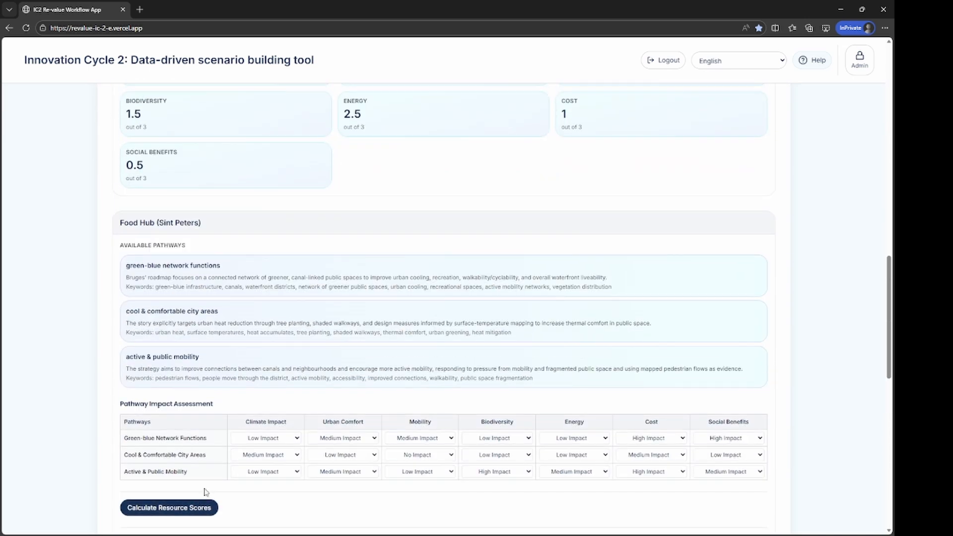
click(201, 507)
scroll(194, 494, down, 9)
click(185, 491)
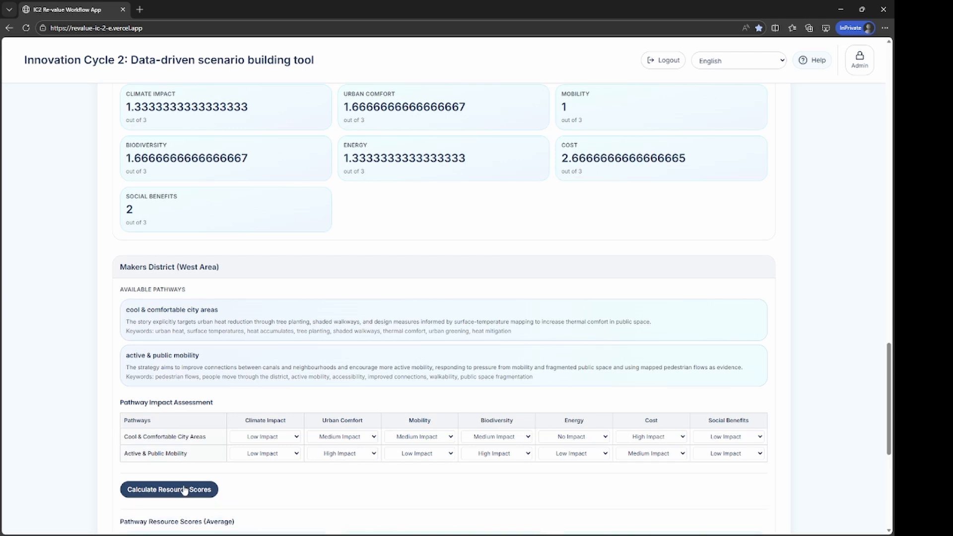
scroll(201, 461, down, 6)
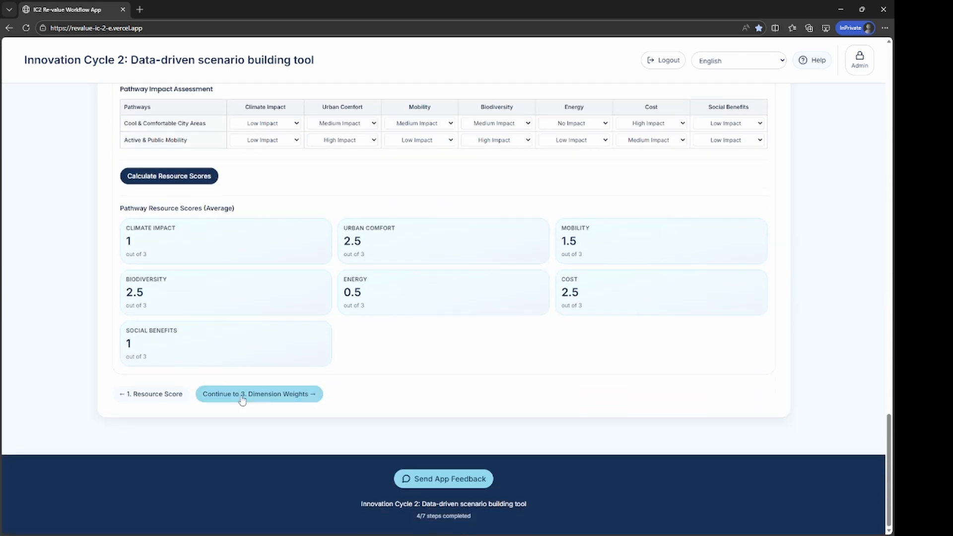
In Dimension Weights, get the challenges and opportunities scores and calculate the dimension weights
click(242, 394)
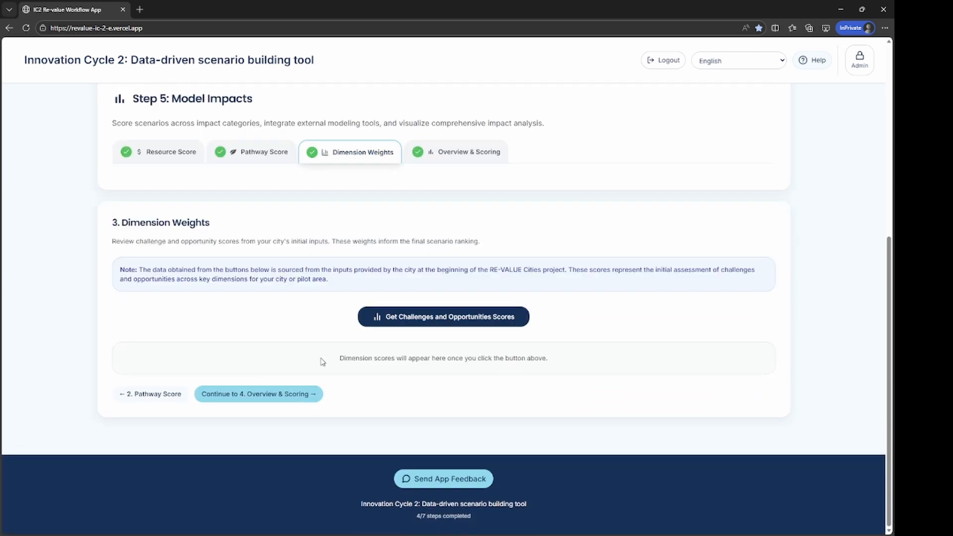
click(410, 320)
scroll(331, 377, down, 5)
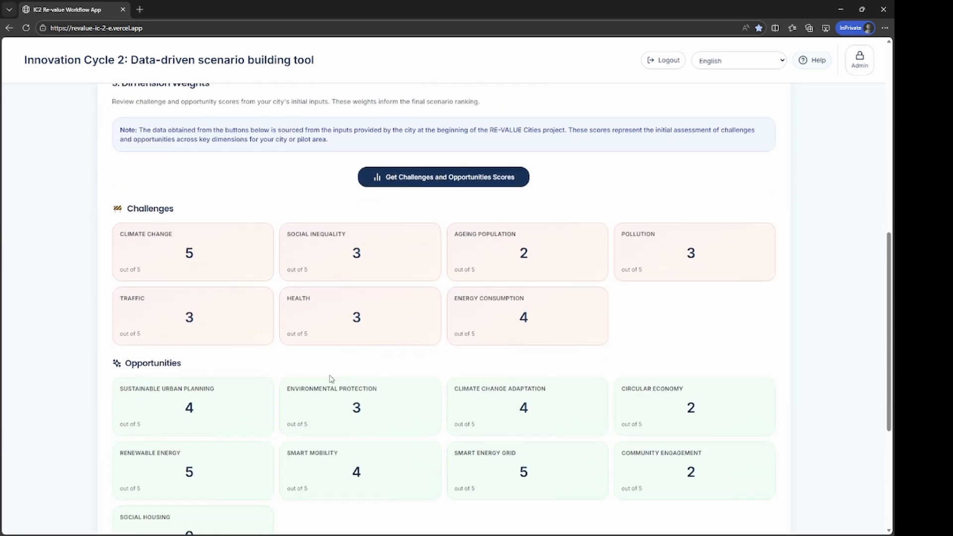
click(404, 417)
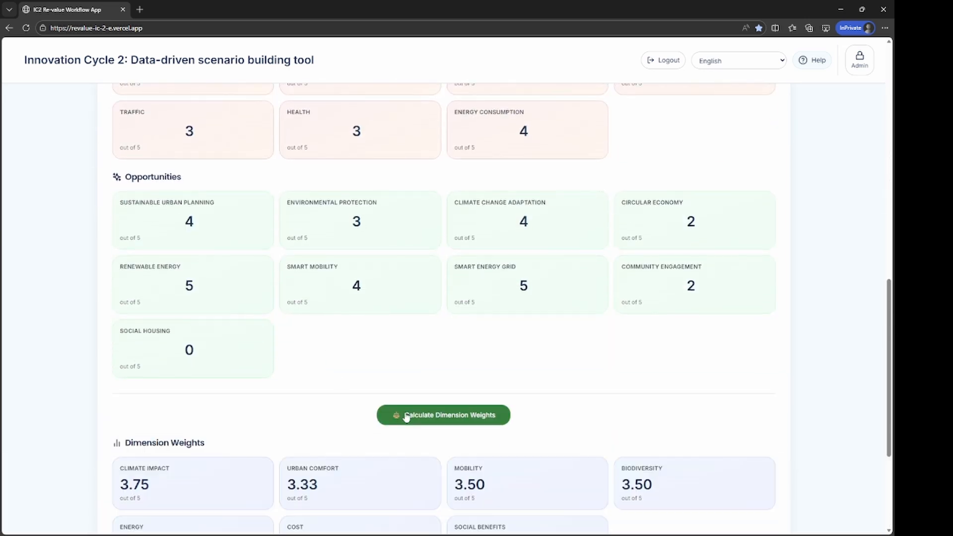
scroll(406, 417, down, 3)
Continue to Overview & Scoring, examine the scenario scores, and compare the radar chart's Dimension and KPI views
click(309, 452)
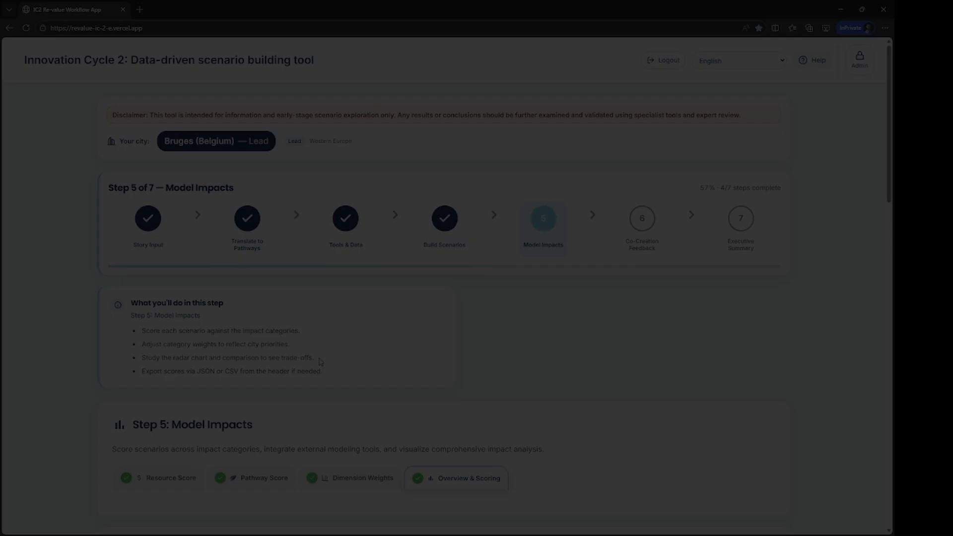
scroll(319, 357, down, 6)
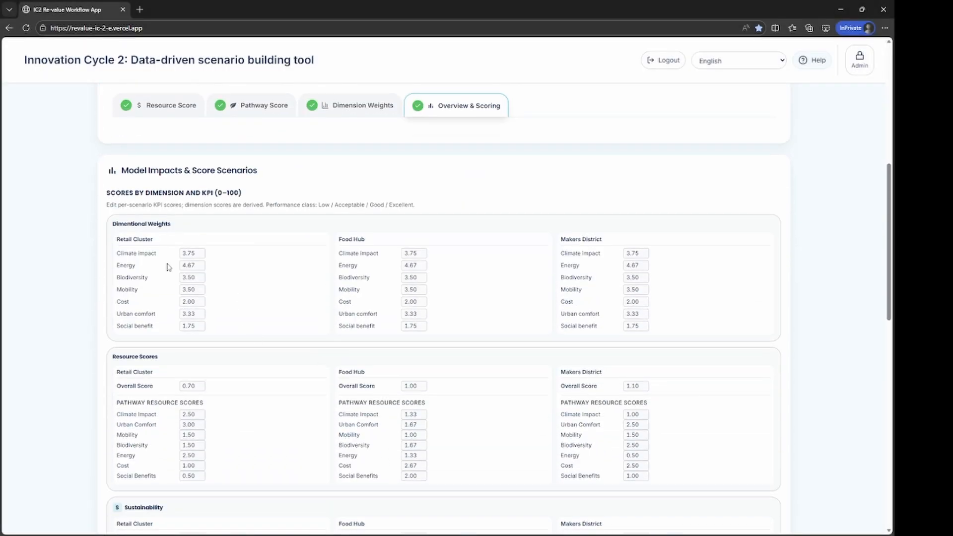
scroll(462, 323, down, 7)
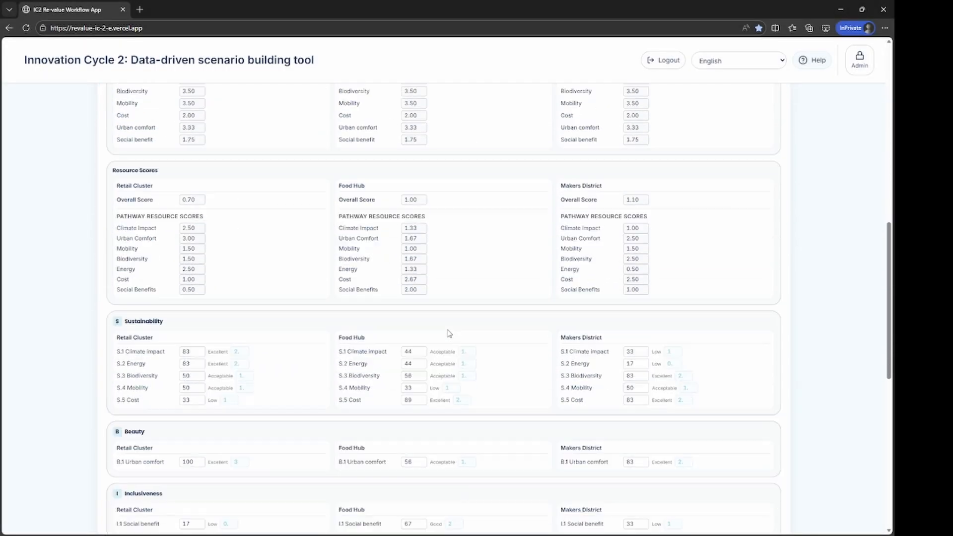
scroll(245, 416, down, 5)
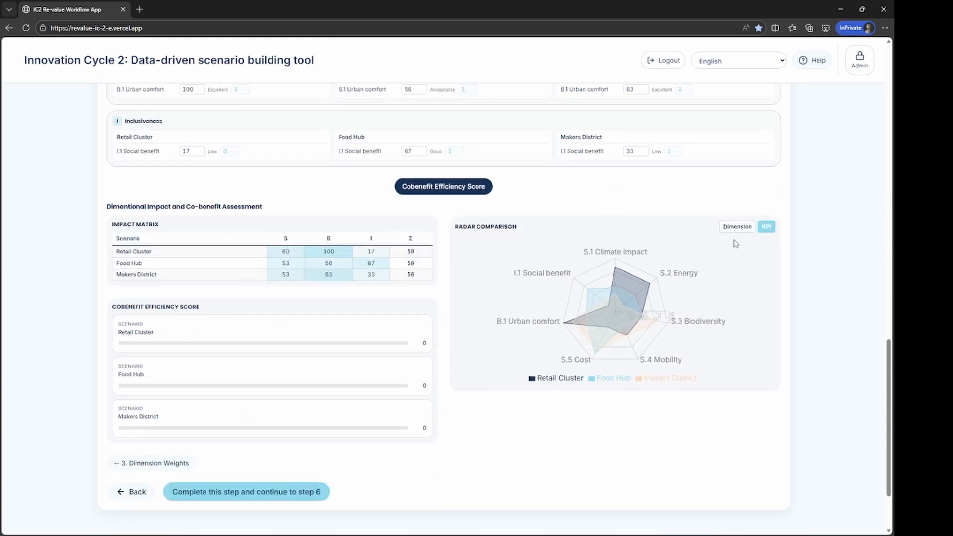
click(737, 226)
click(767, 229)
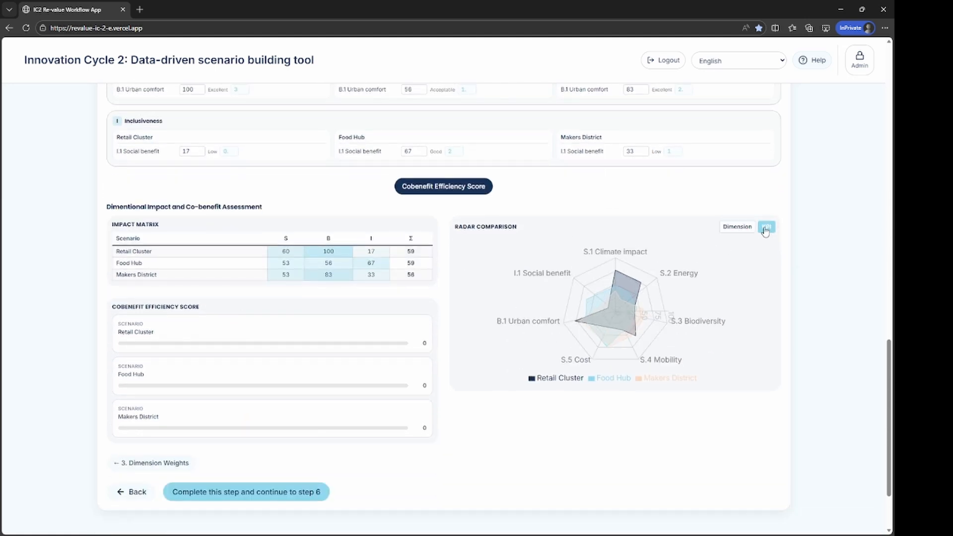
Calculate the cobenefit efficiency scores, examine the KPI radar comparison, and complete Step 5 to continue to Step 6
click(449, 188)
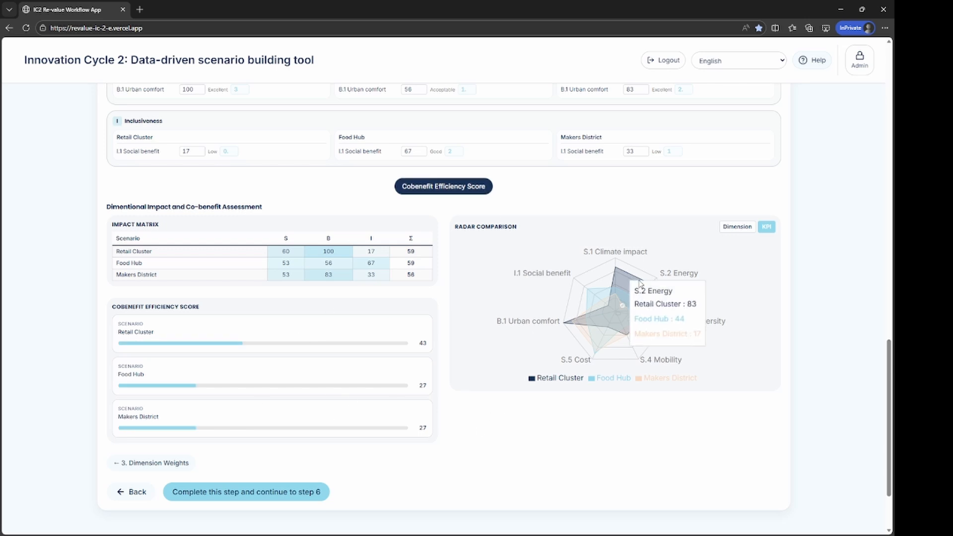
mouse_move(577, 328)
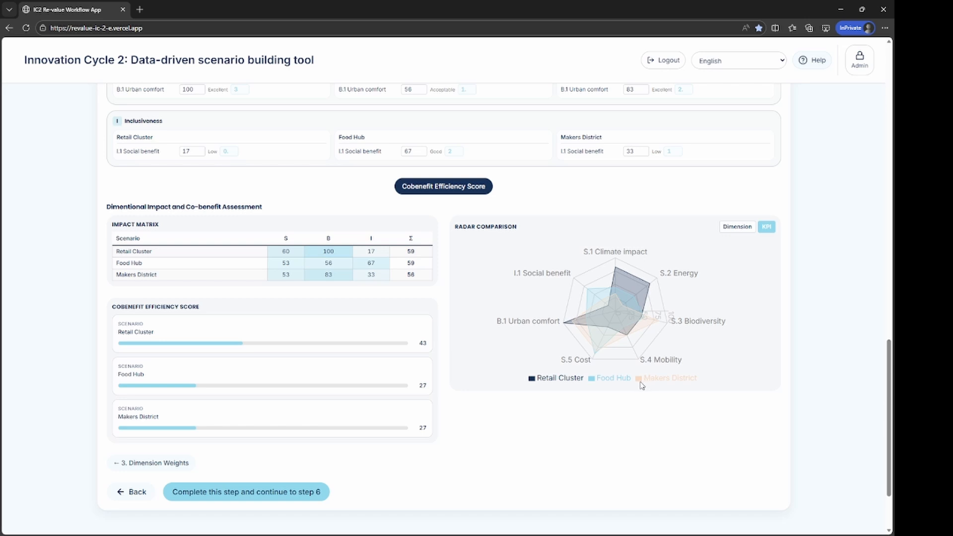
click(306, 494)
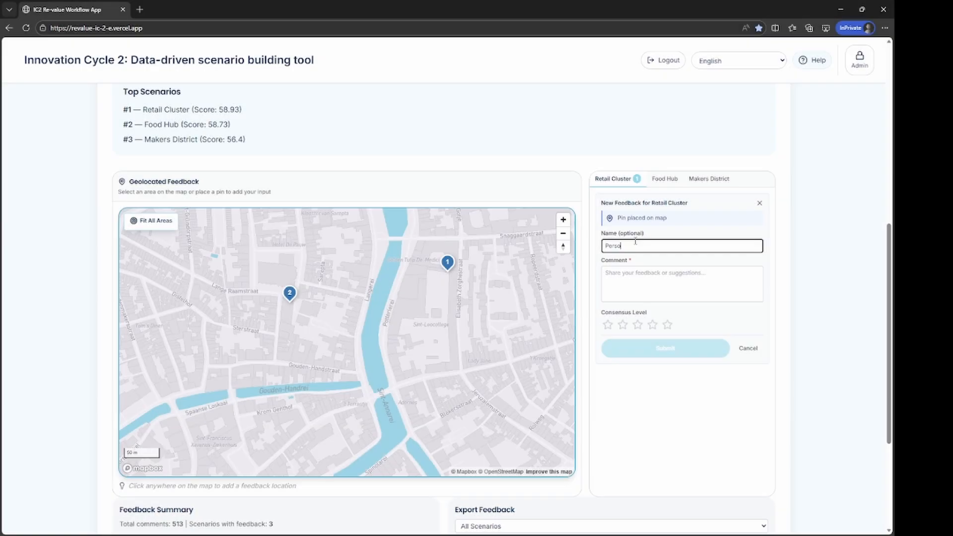
Complete Person B's Retail Cluster feedback with the comment "Comment 2" and a five-star consensus level, and submit it
click(632, 273)
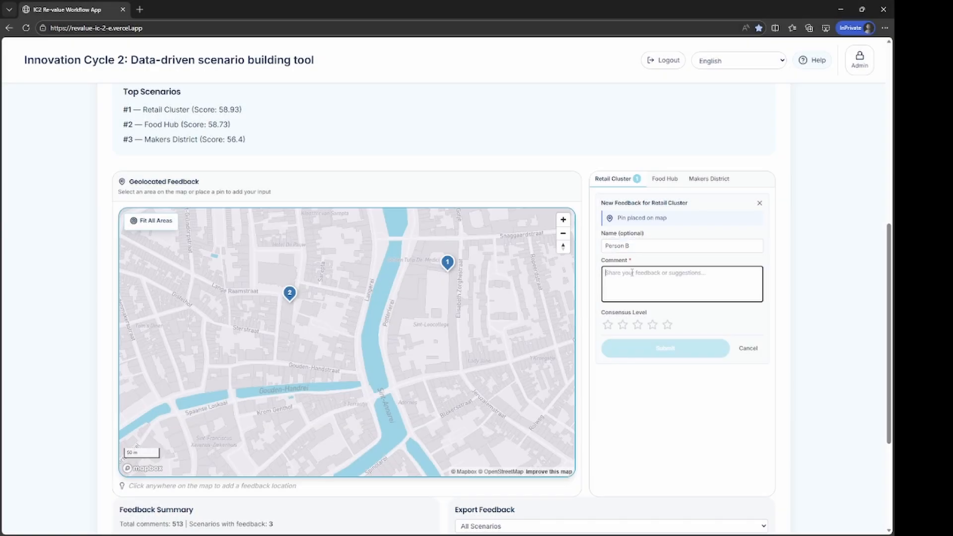
text(Comment 2)
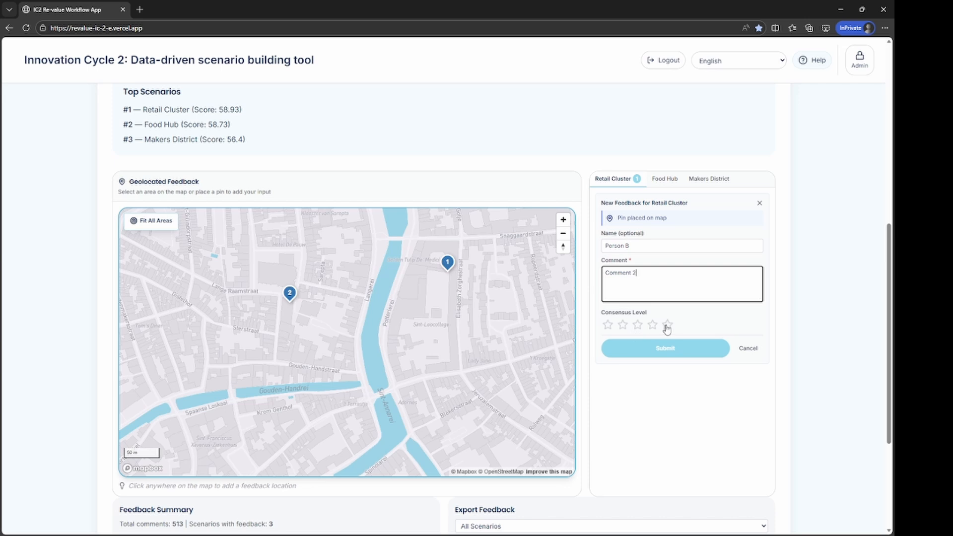
click(667, 326)
click(671, 350)
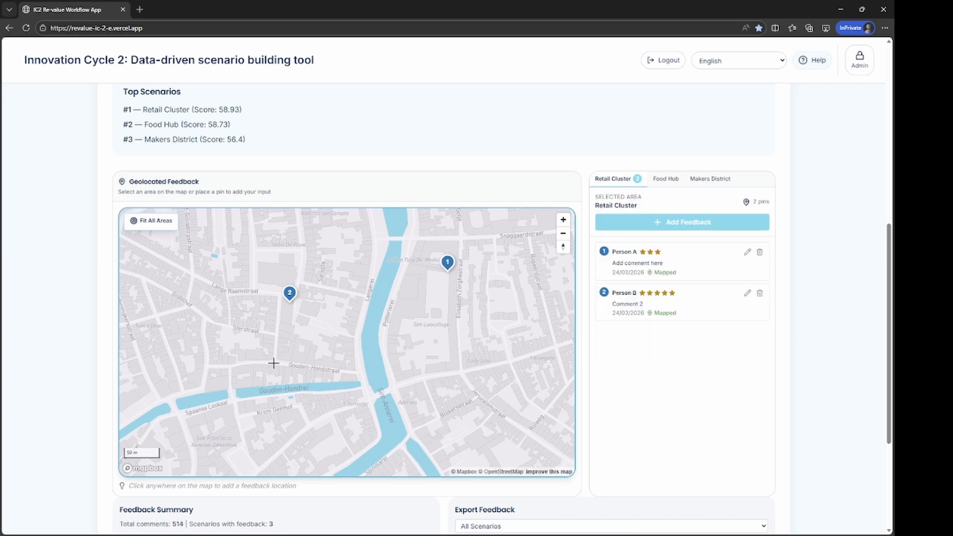
Add a third Retail Cluster feedback pin just north of Gouden-Handrei for "Person 3" with the comment "Comment" and one star
click(667, 222)
scroll(227, 380, up, 1)
click(287, 362)
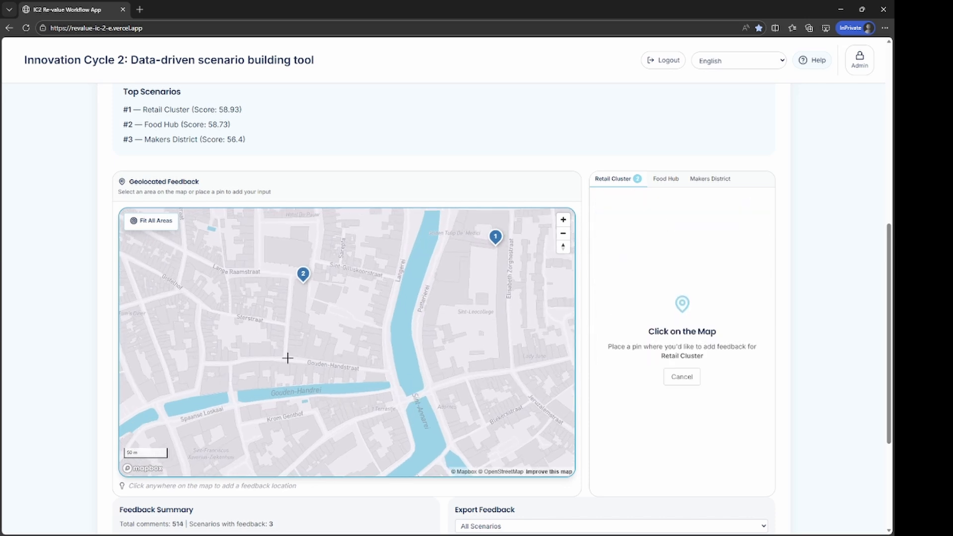
click(633, 246)
text(C)
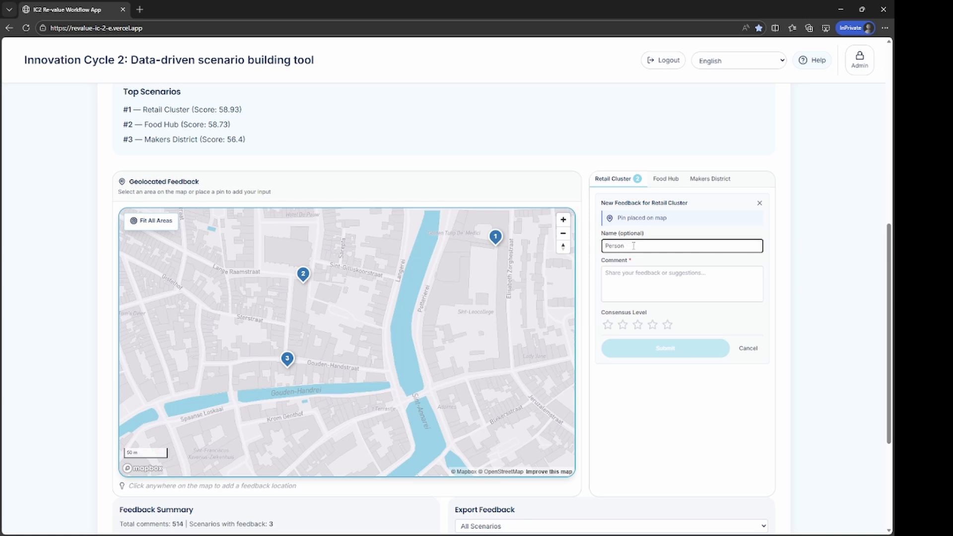
click(636, 290)
text(Commne)
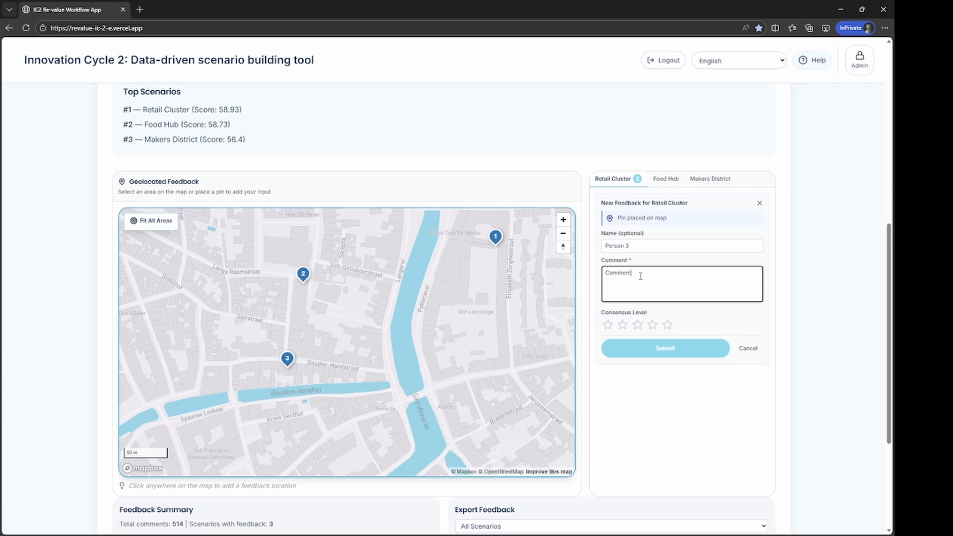
click(608, 325)
click(646, 350)
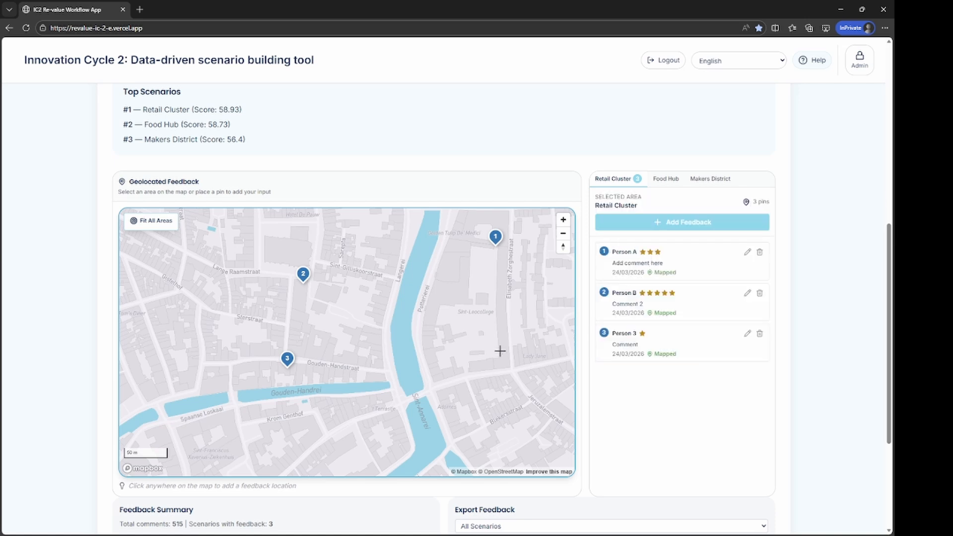
Add Food Hub feedback with a pin in the eastern West Area for "Person X", with the comment "Comment x" and three stars
scroll(500, 351, down, 15)
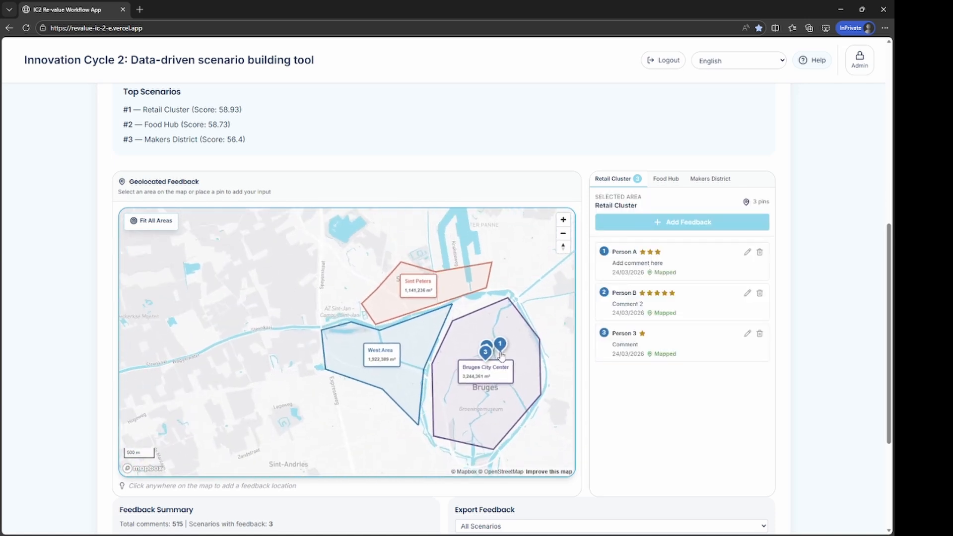
scroll(501, 352, up, 3)
scroll(534, 416, up, 2)
click(663, 180)
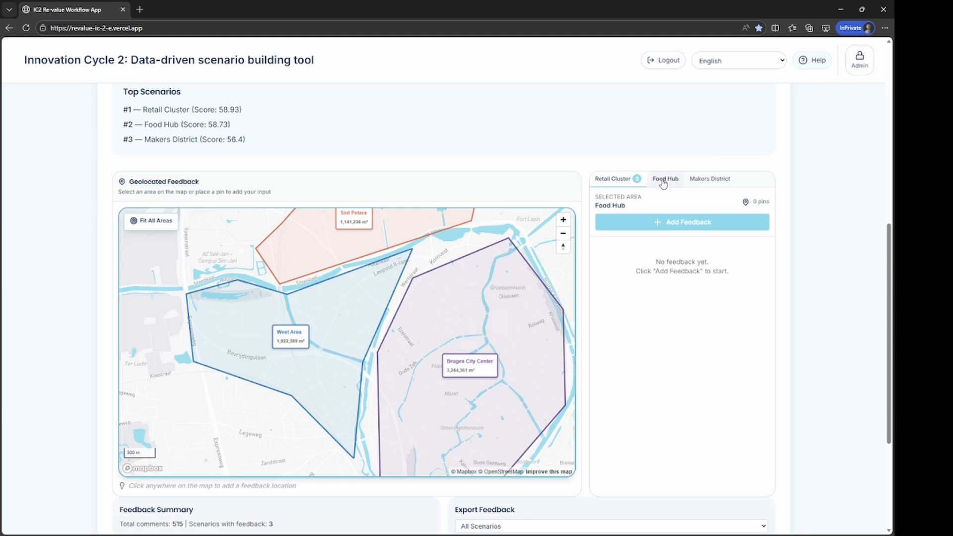
click(657, 224)
click(339, 323)
click(622, 243)
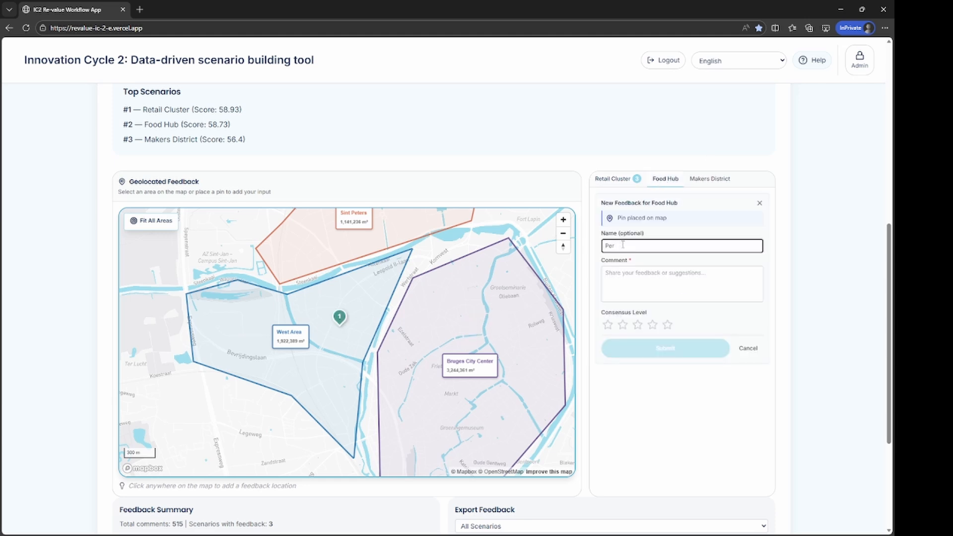
text(Person X)
click(645, 284)
text(Comment X)
click(638, 324)
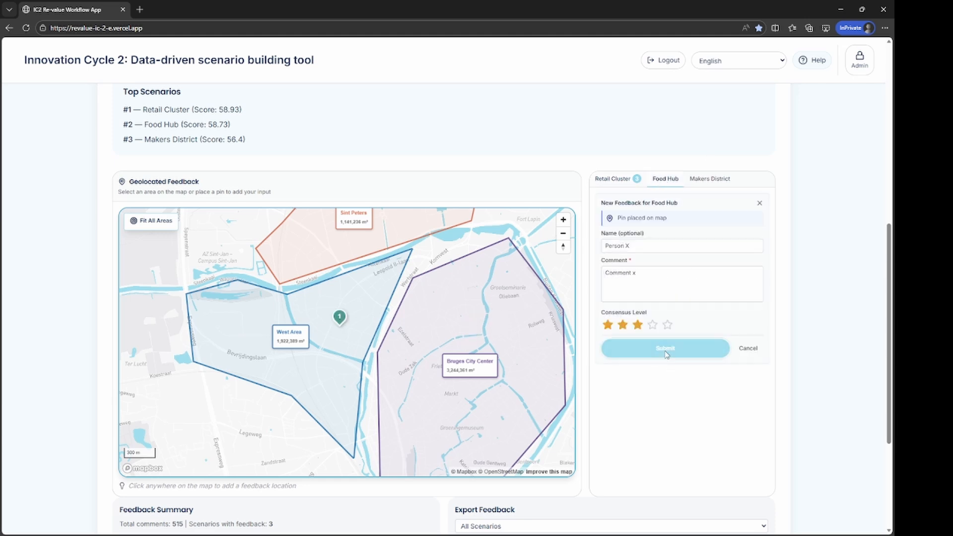
click(665, 348)
Add a second Food Hub feedback pin in the western West Area for "Person Y" with "Comment Y" and three stars
click(238, 328)
click(635, 246)
text(Pers)
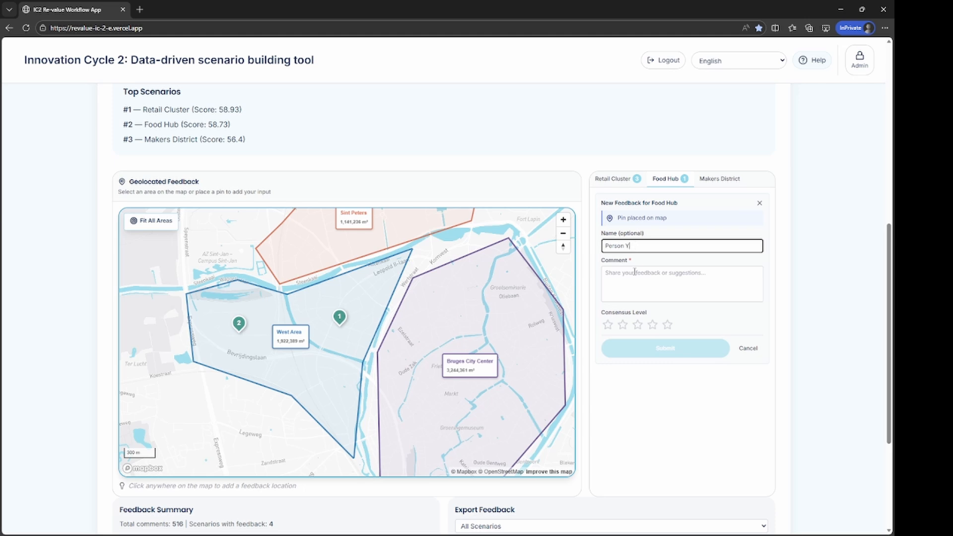
click(634, 272)
text(Comment Y)
click(637, 324)
click(665, 348)
Place a Makers District feedback pin in Sint Peters and enter the name "Person M" and the comment "Comment Z"
click(360, 215)
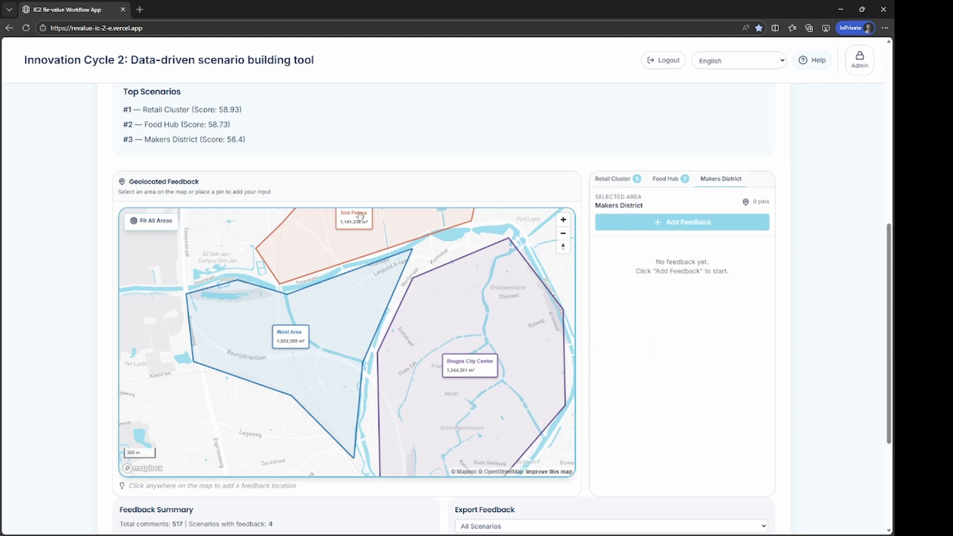
scroll(621, 276, up, 2)
click(635, 316)
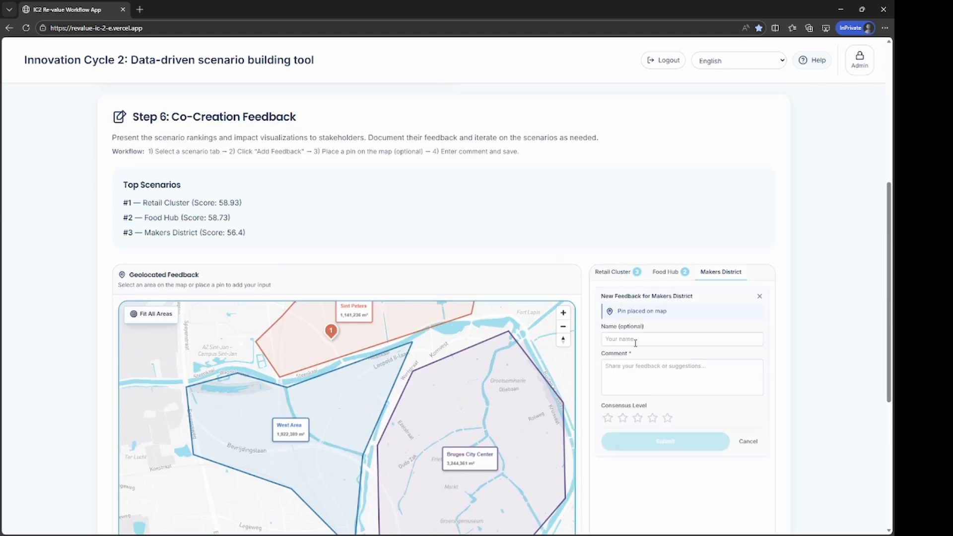
click(636, 339)
text(CoomenmtZ)
key(Tab)
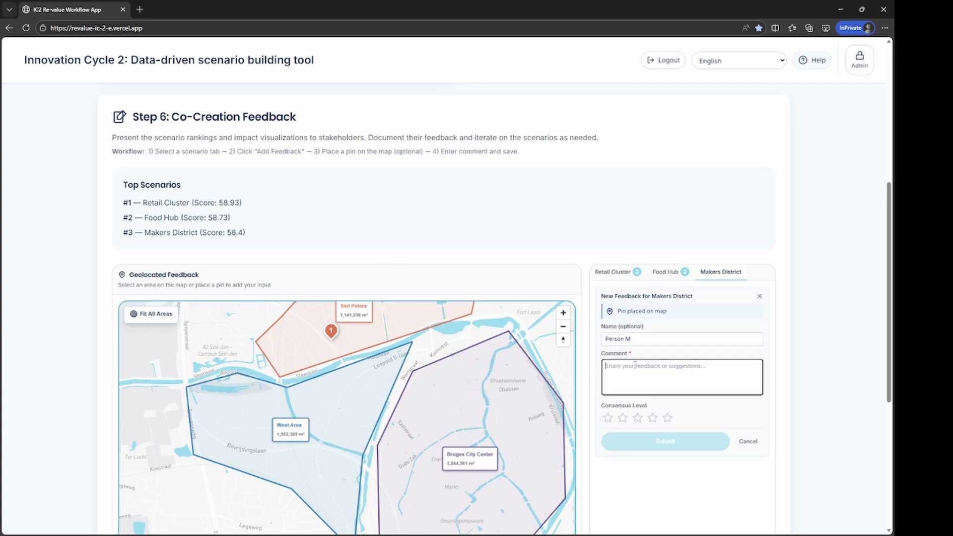
text(Comment Z)
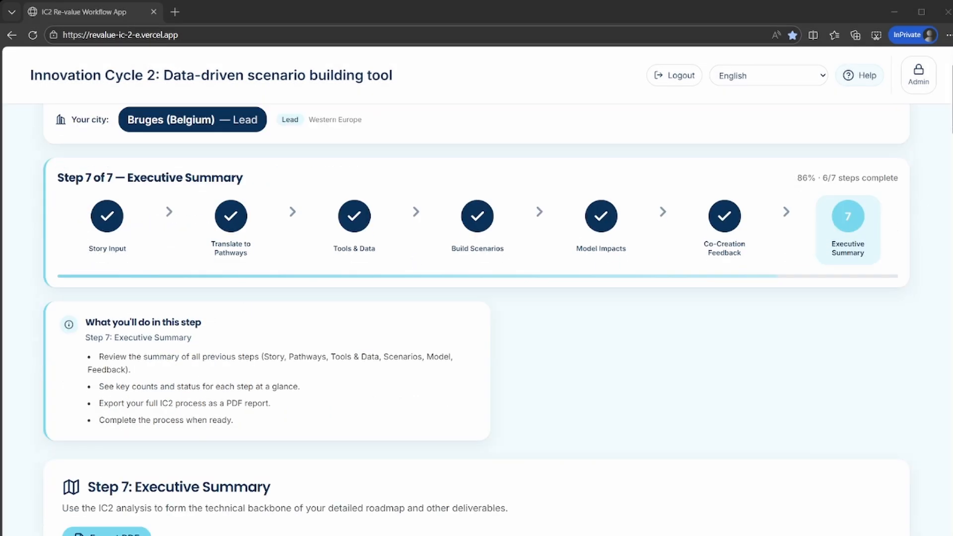
Review the Step 7 Executive Summary from Story Input through resources, scenarios and weighted ranking to the co-creation feedback entries
scroll(477, 318, down, 8)
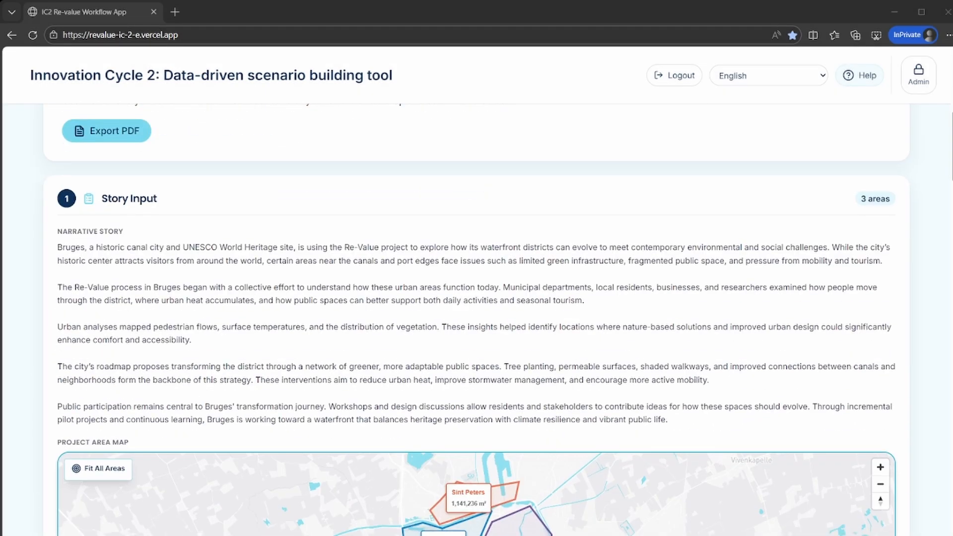
scroll(476, 318, down, 8)
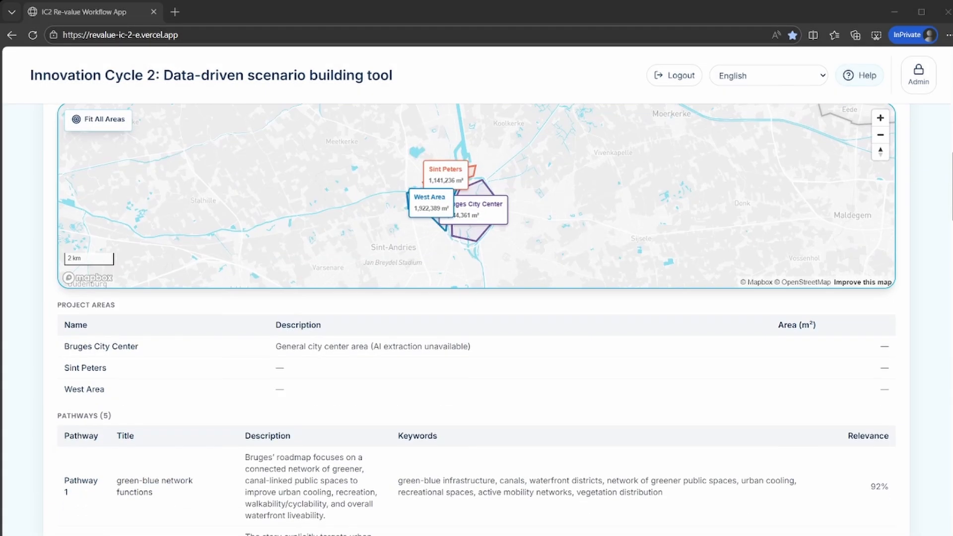
scroll(477, 317, down, 20)
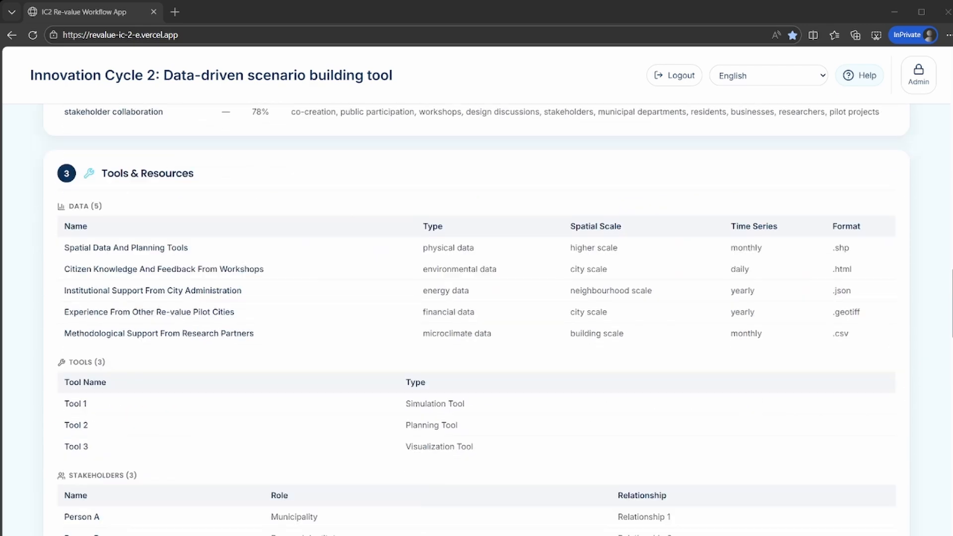
scroll(476, 318, down, 20)
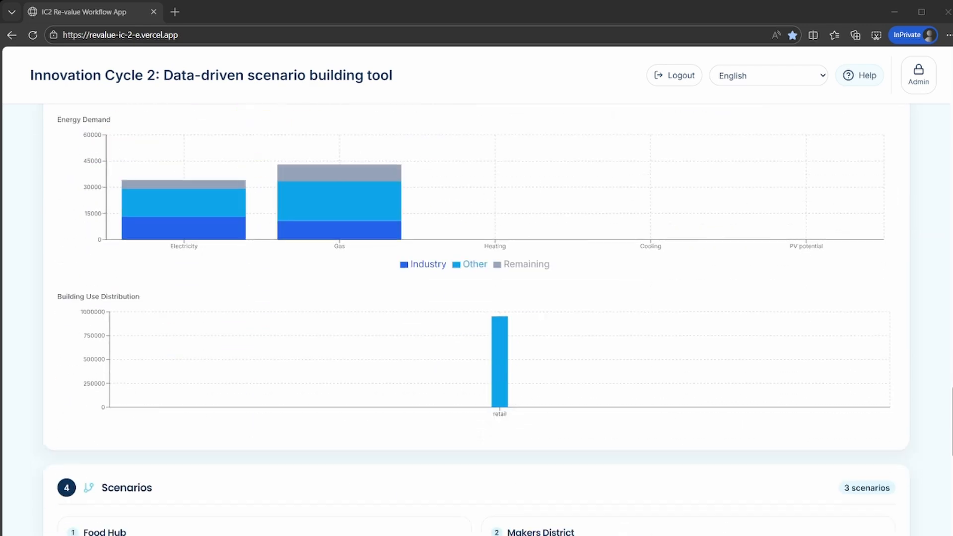
scroll(477, 317, down, 20)
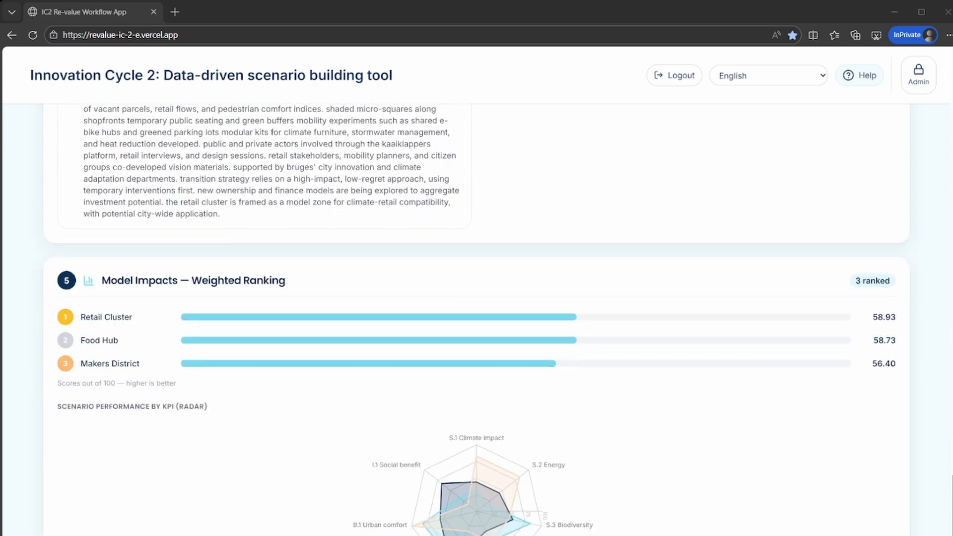
scroll(476, 318, down, 5)
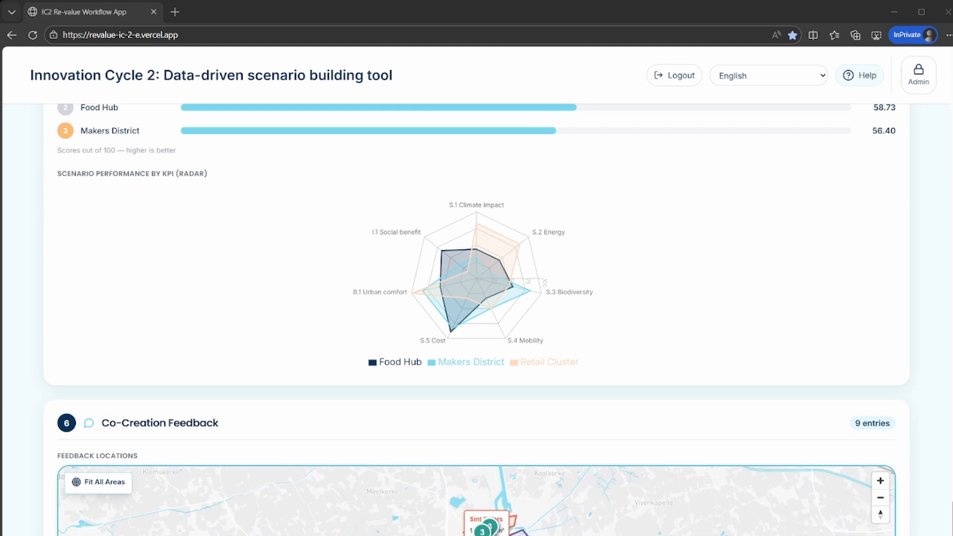
scroll(476, 317, down, 14)
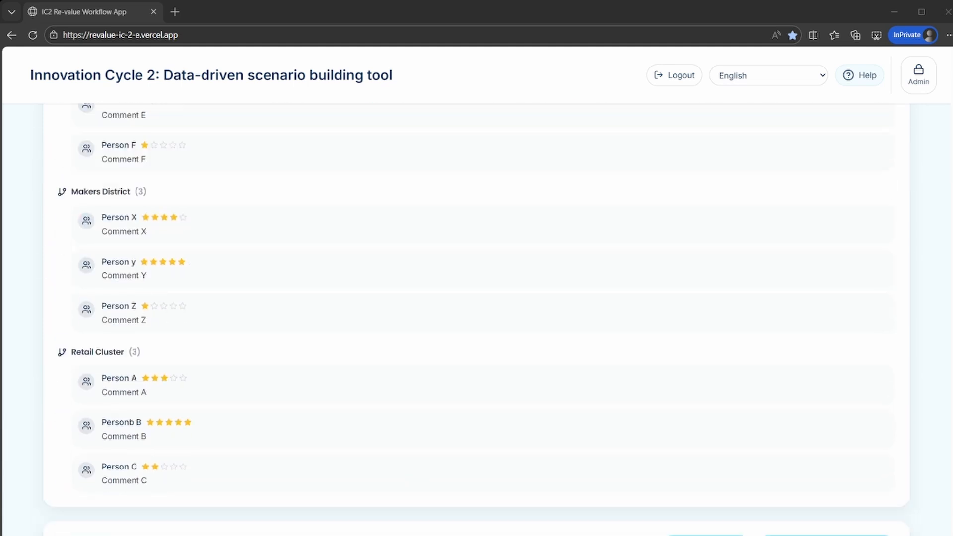
Export the Bruges report as a PDF, look through its print preview, and close the preview and report without printing
click(827, 535)
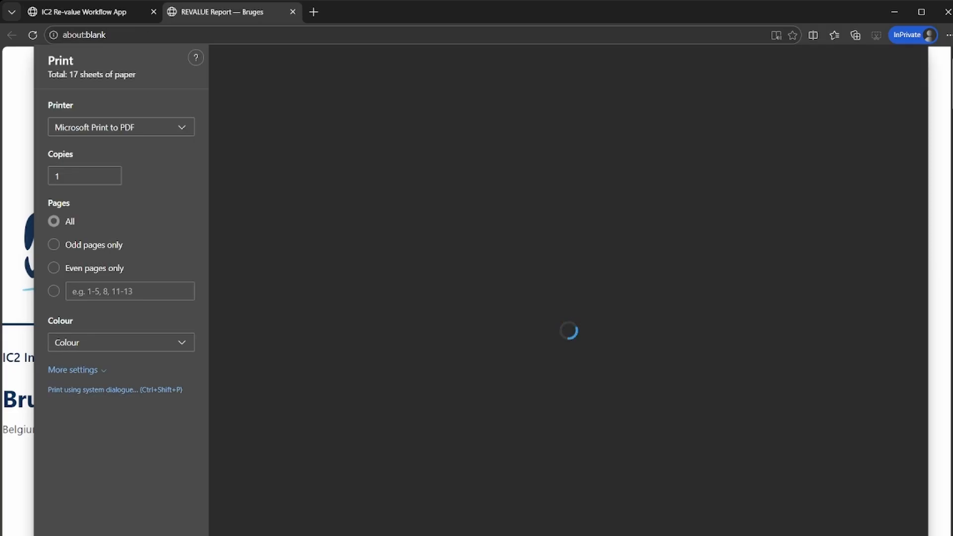
scroll(486, 424, down, 20)
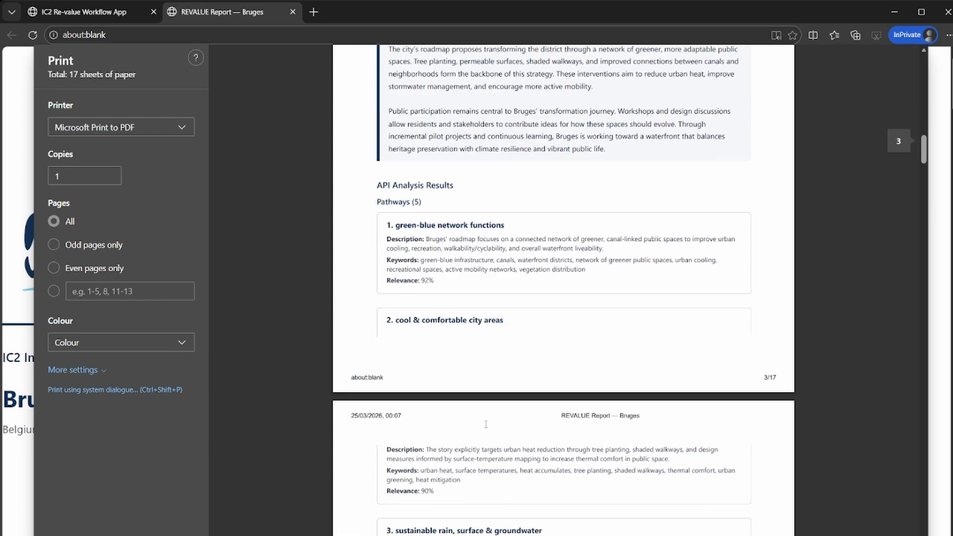
scroll(486, 425, down, 20)
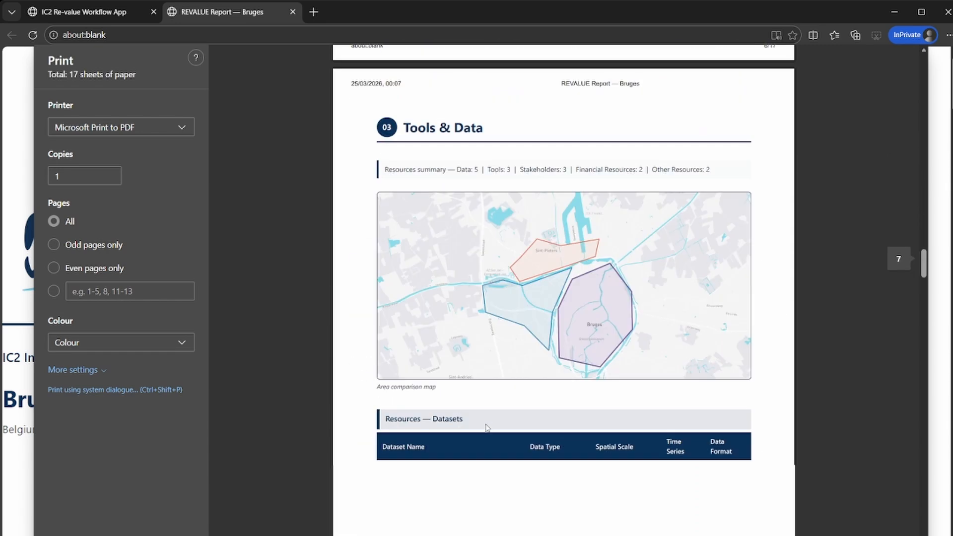
scroll(486, 428, down, 20)
key(Escape)
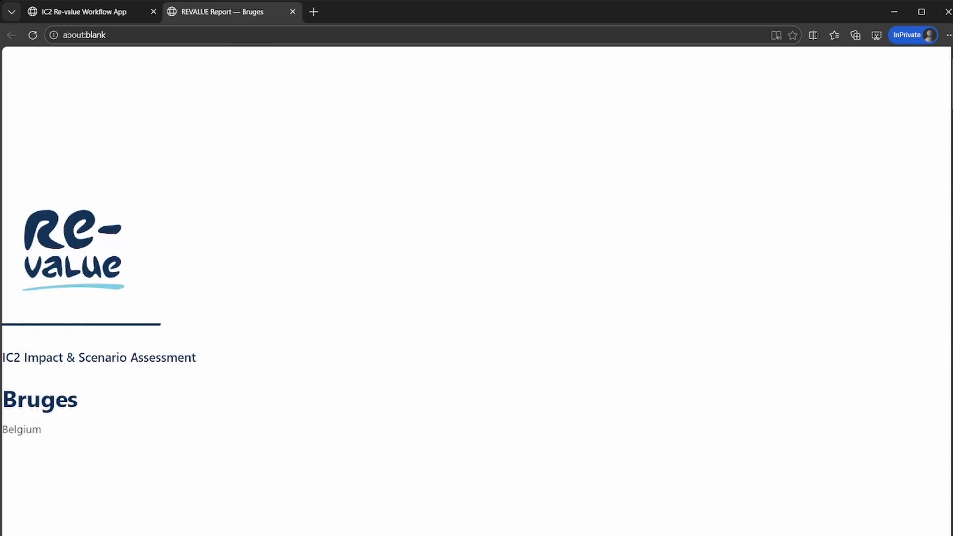
click(293, 13)
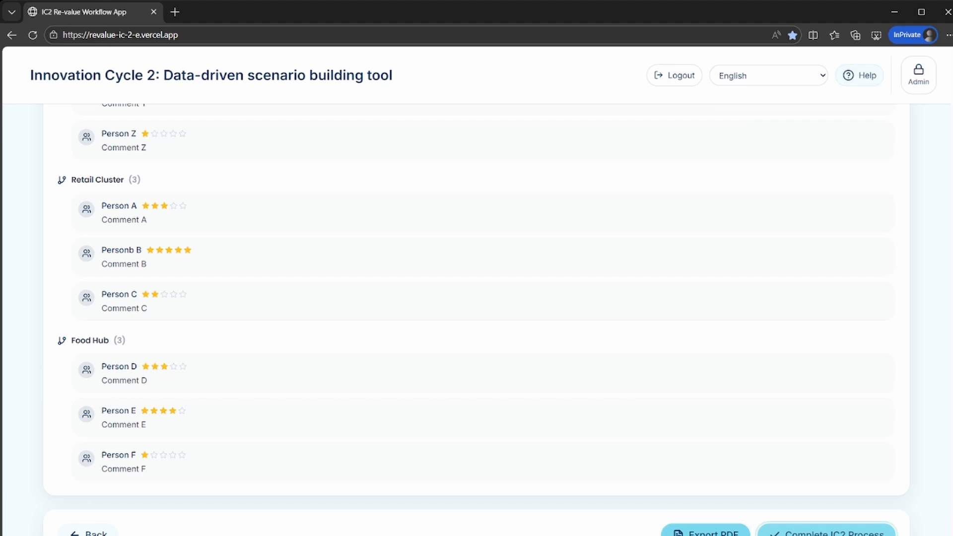